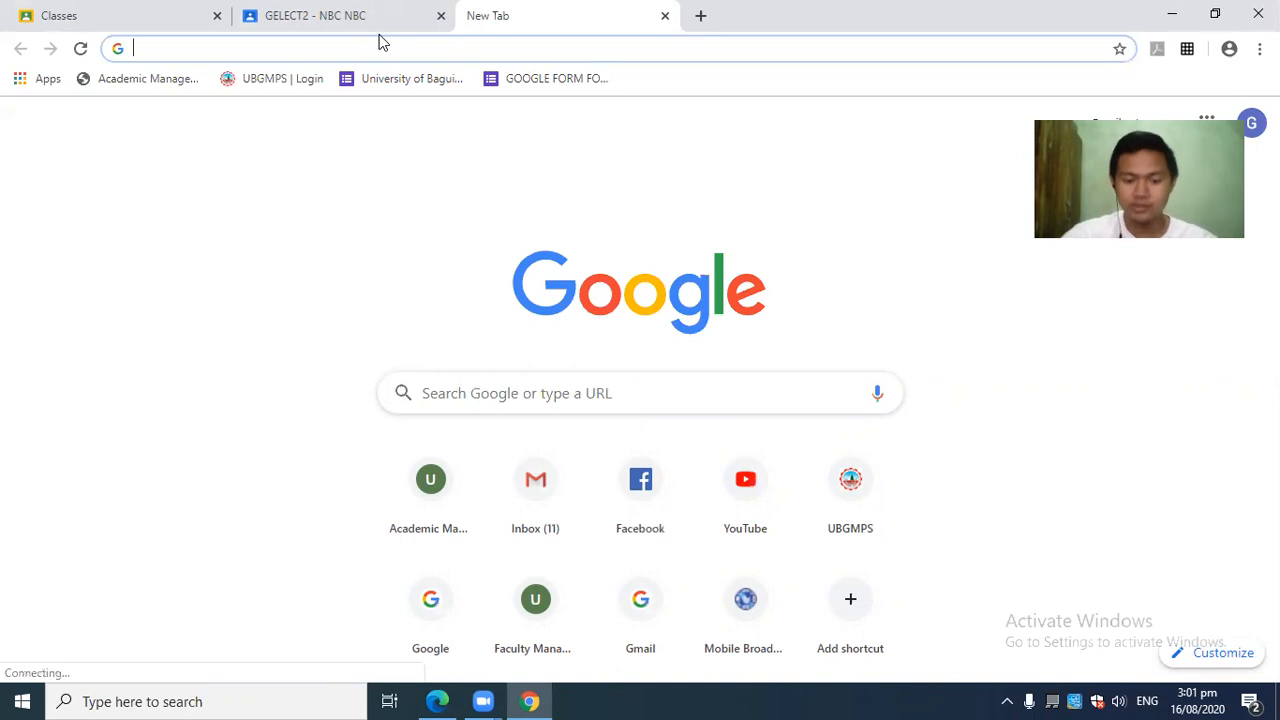
Search Chrome for 'google classroom' and open the Google Classroom site from the results.
{"action": "type", "text": "le "}
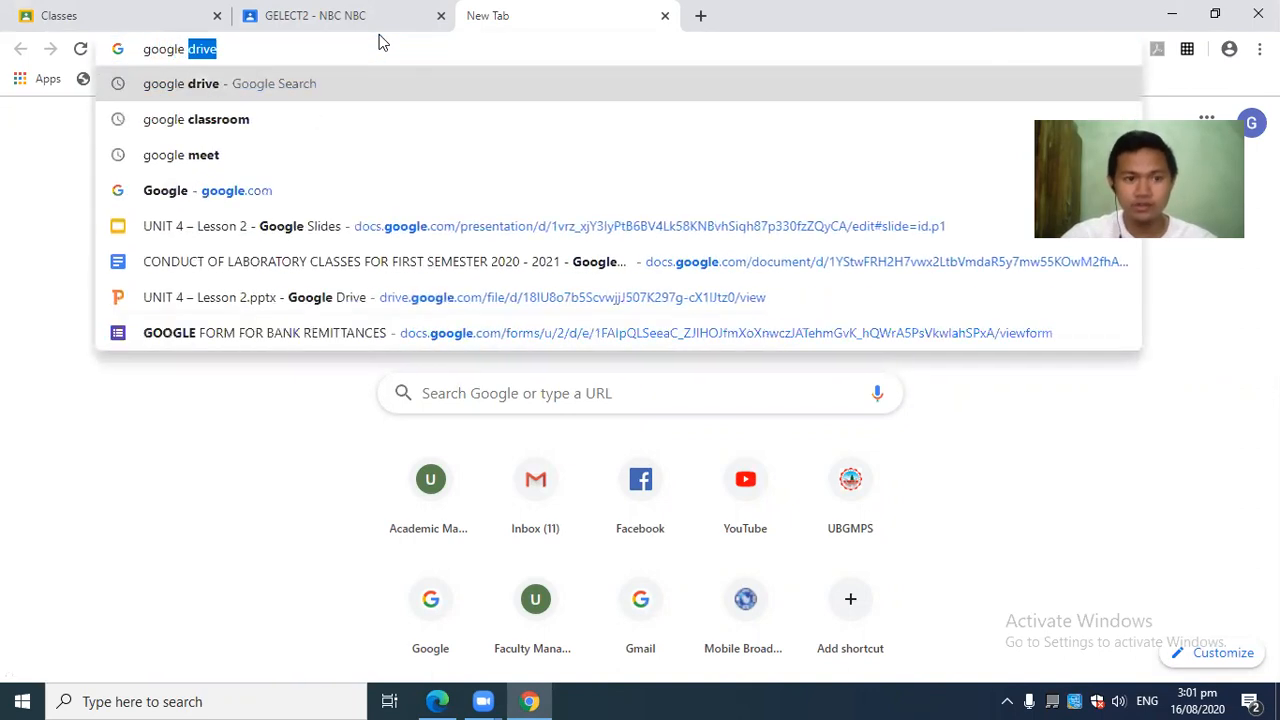
{"action": "type", "text": "cla"}
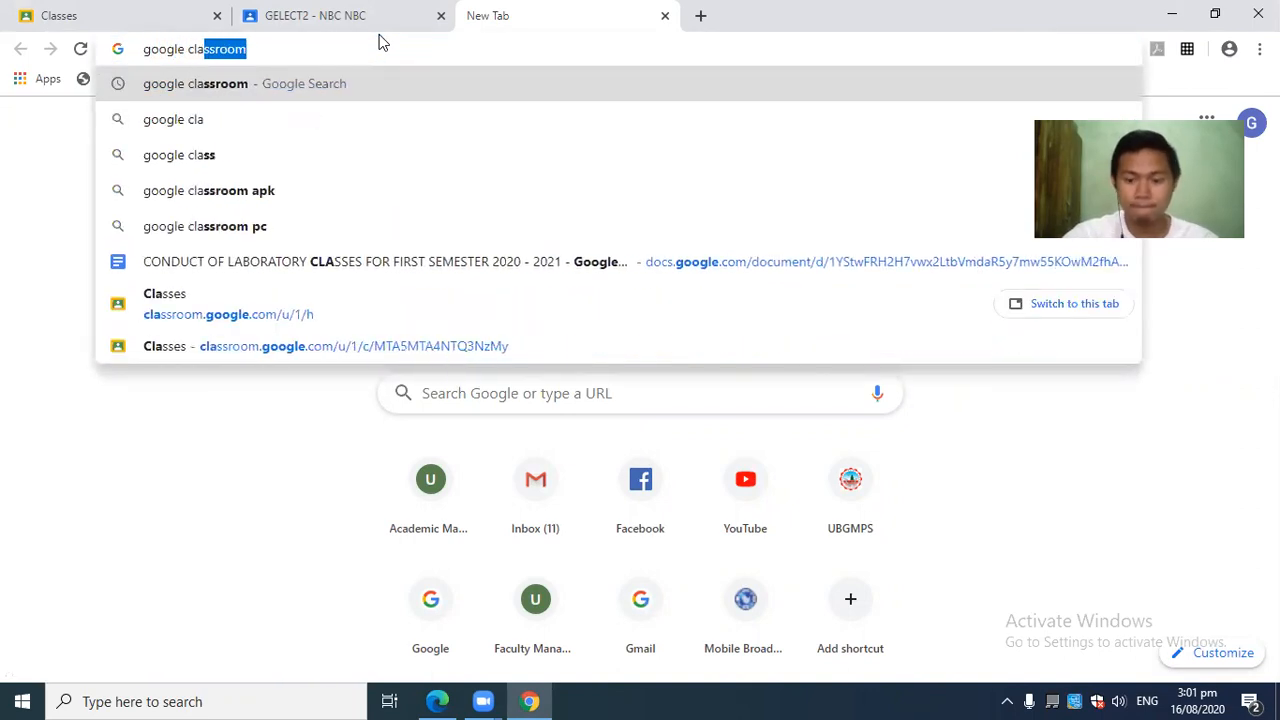
{"action": "key", "text": "Return"}
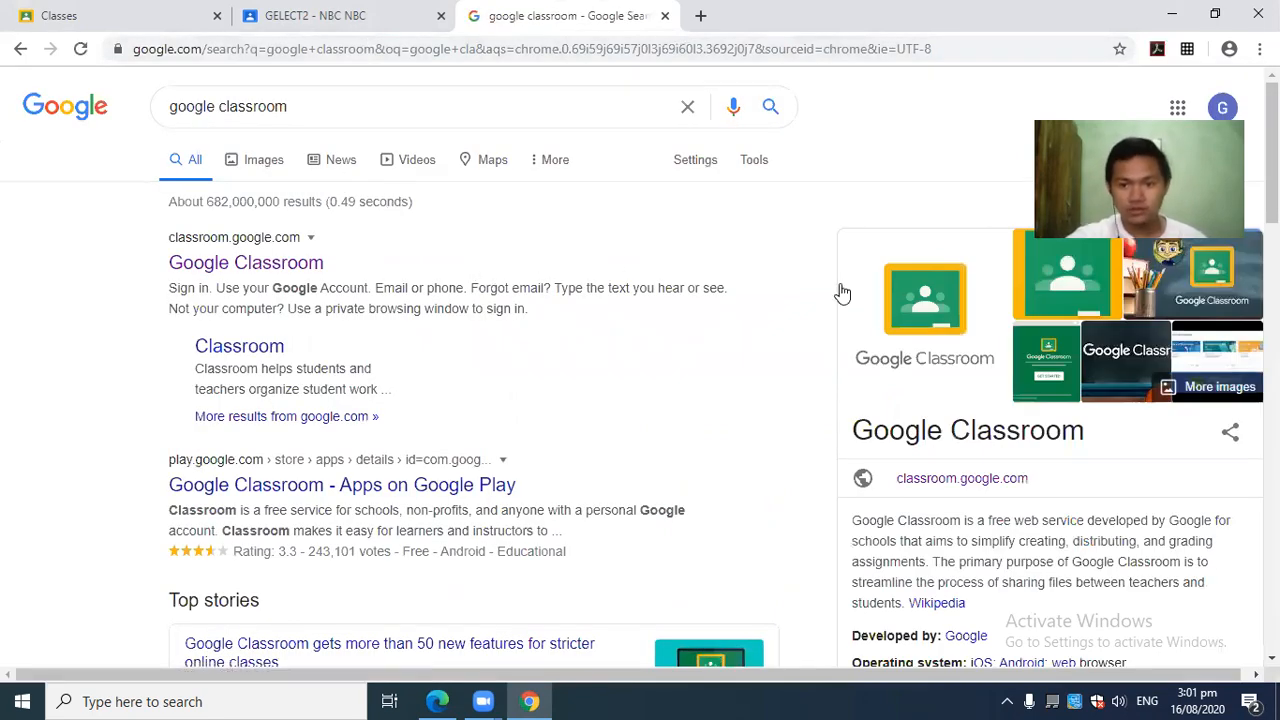
{"action": "left_click", "coordinate": [255, 272]}
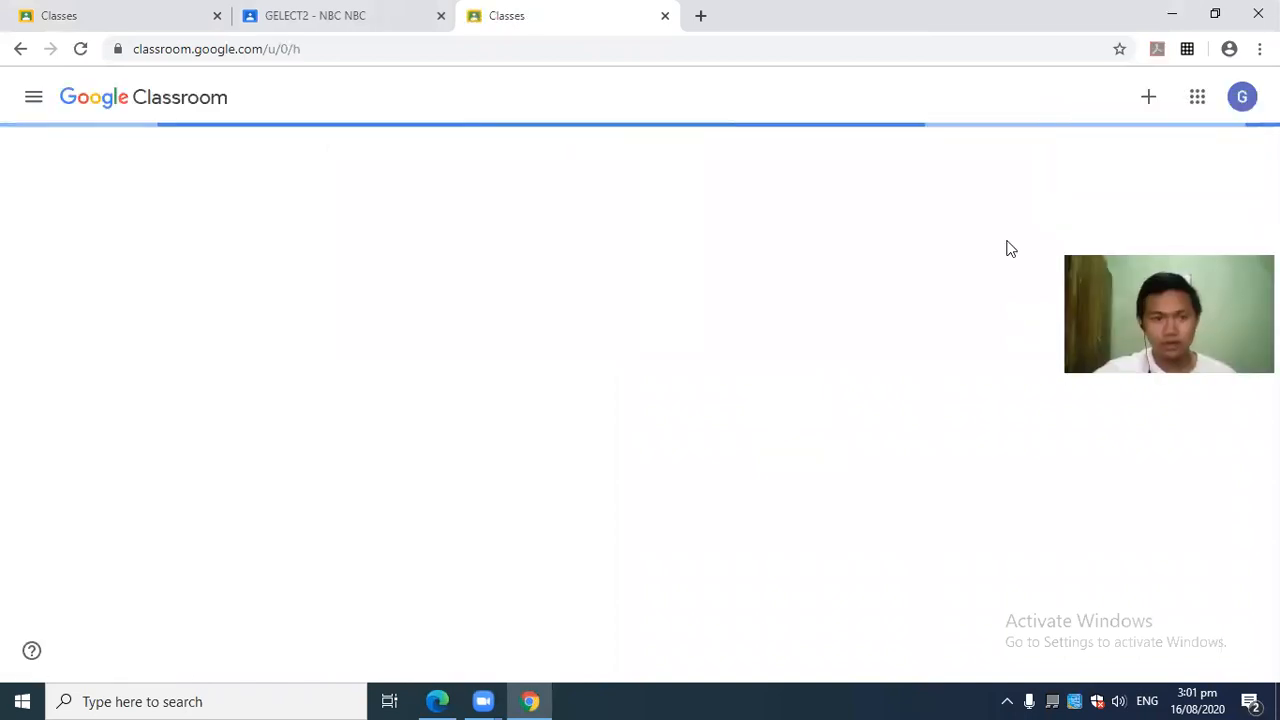
{"action": "left_click", "coordinate": [33, 97]}
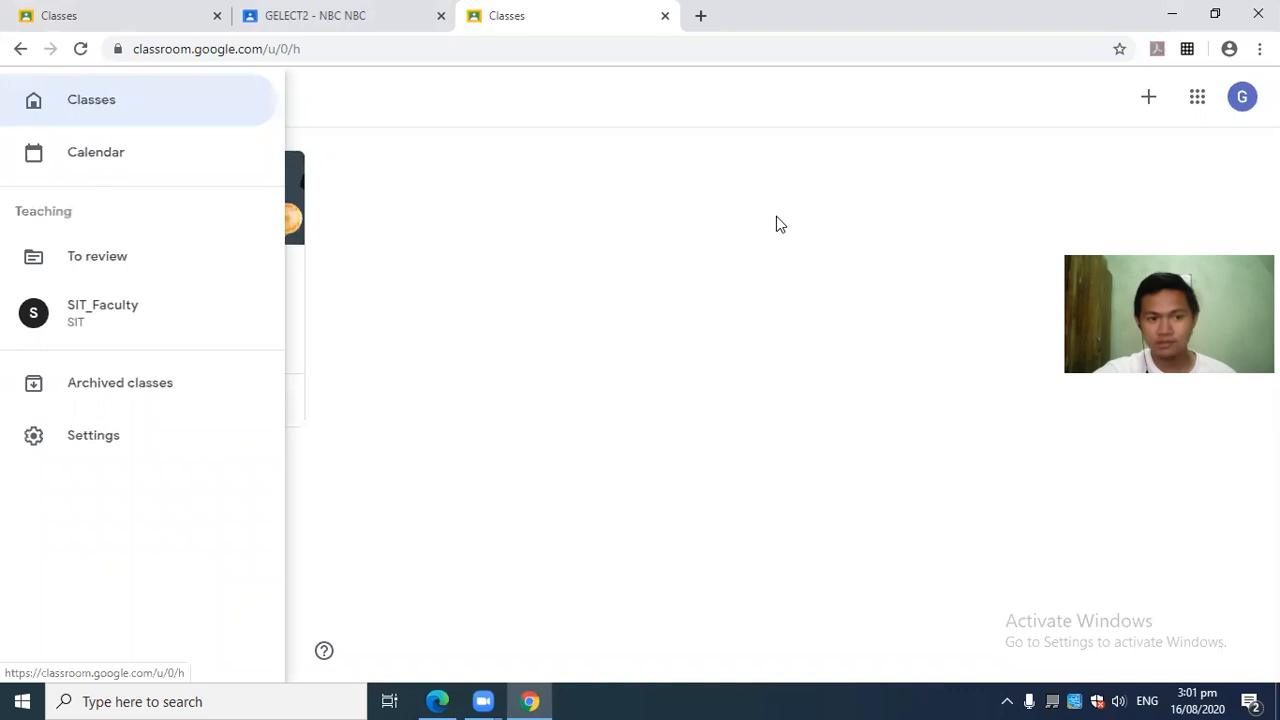
{"action": "left_click", "coordinate": [960, 112]}
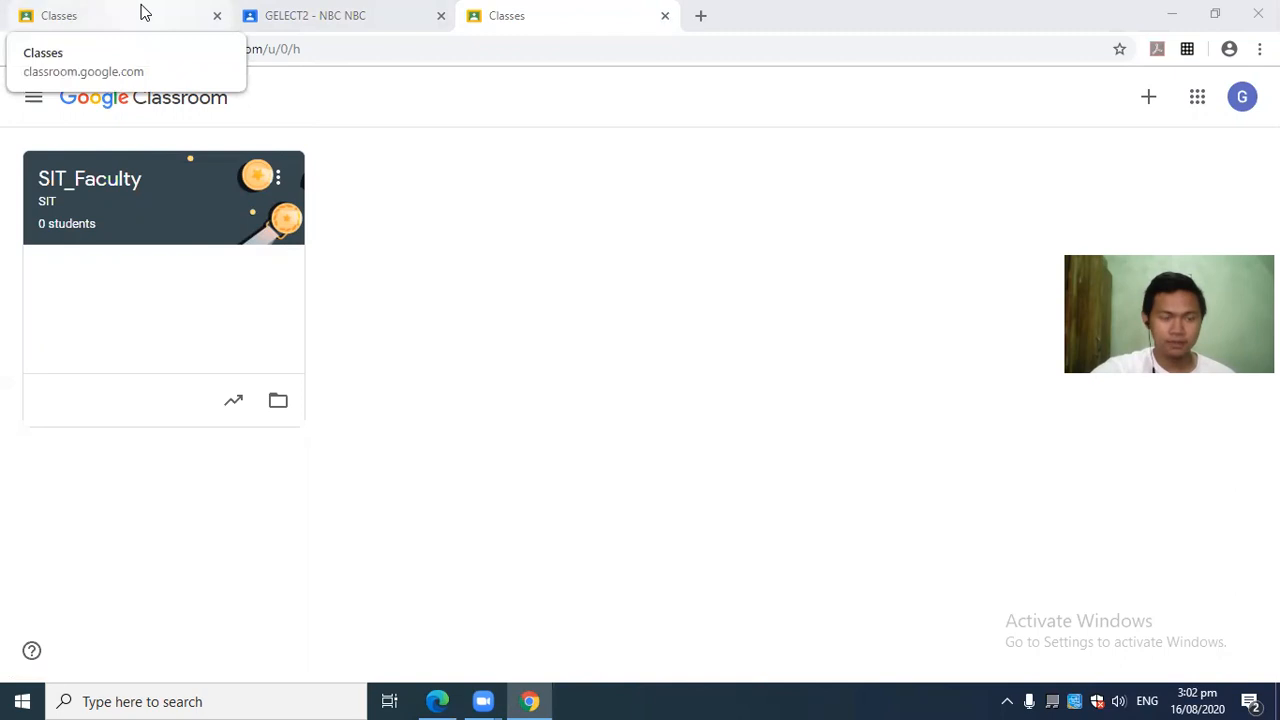
Switch to the other account's Classes tab and bring up the join or create class options.
{"action": "left_click", "coordinate": [141, 12]}
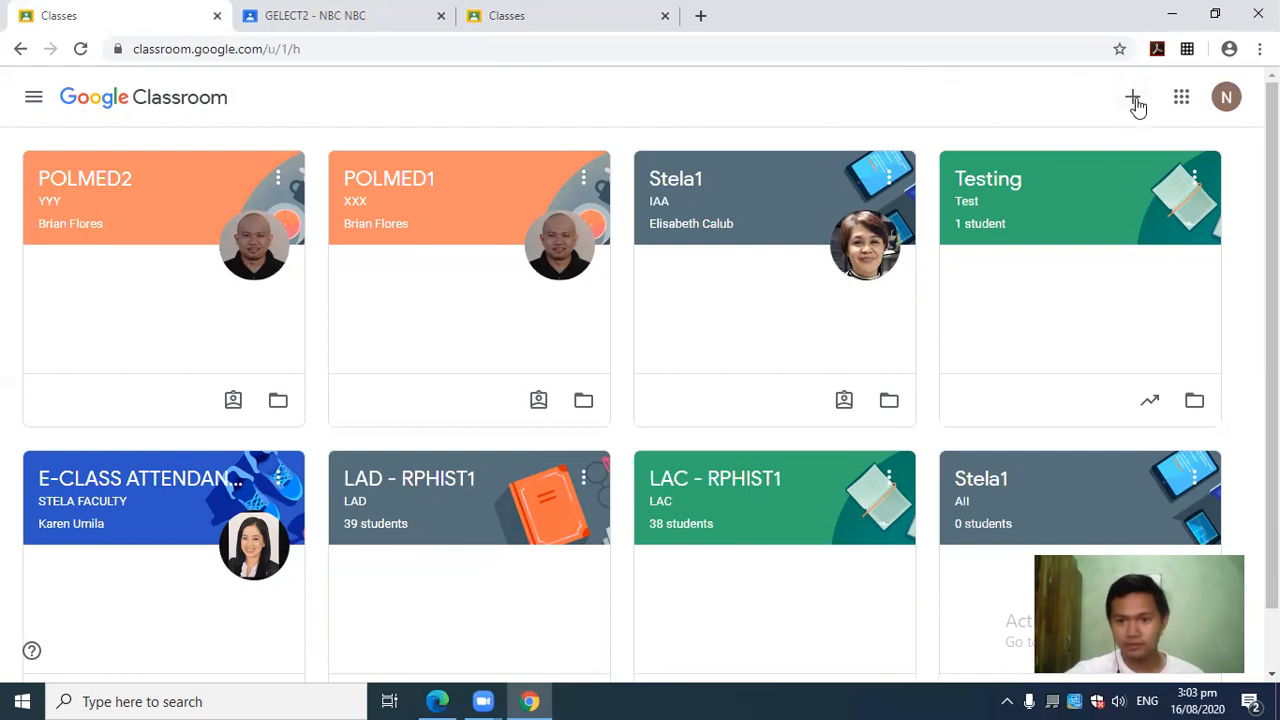
{"action": "left_click", "coordinate": [1132, 98]}
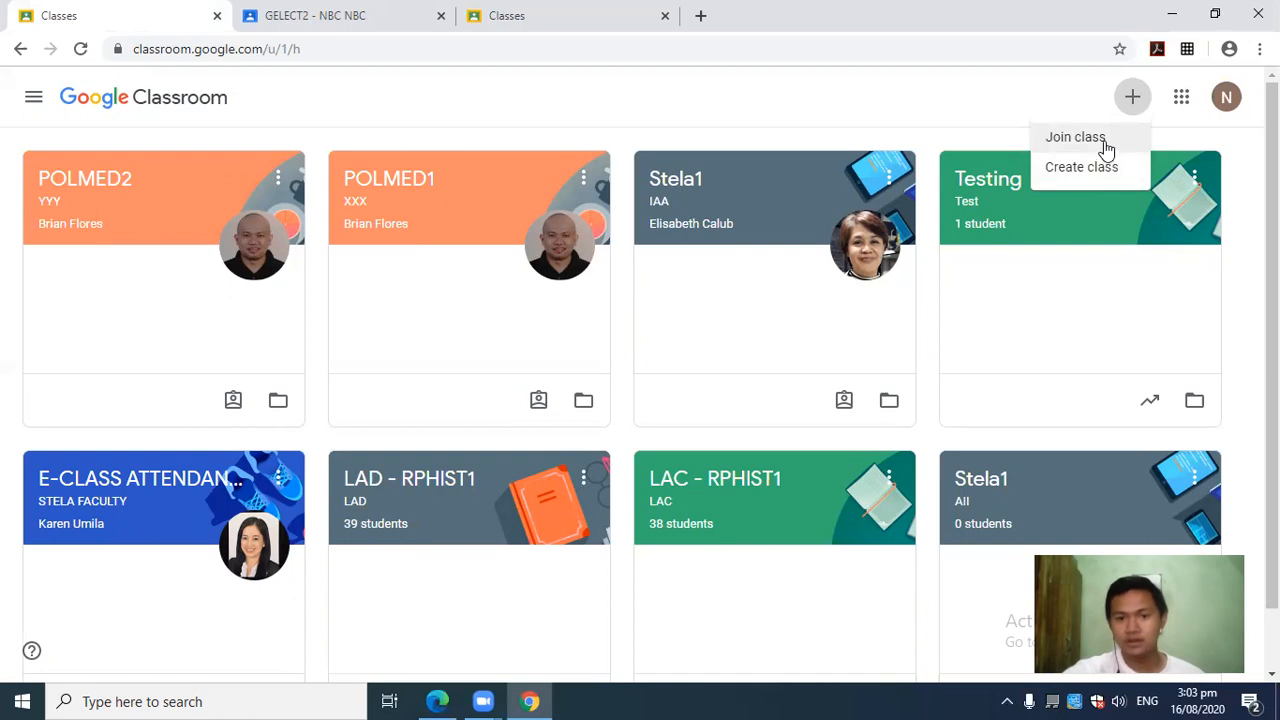
{"action": "left_click", "coordinate": [1105, 148]}
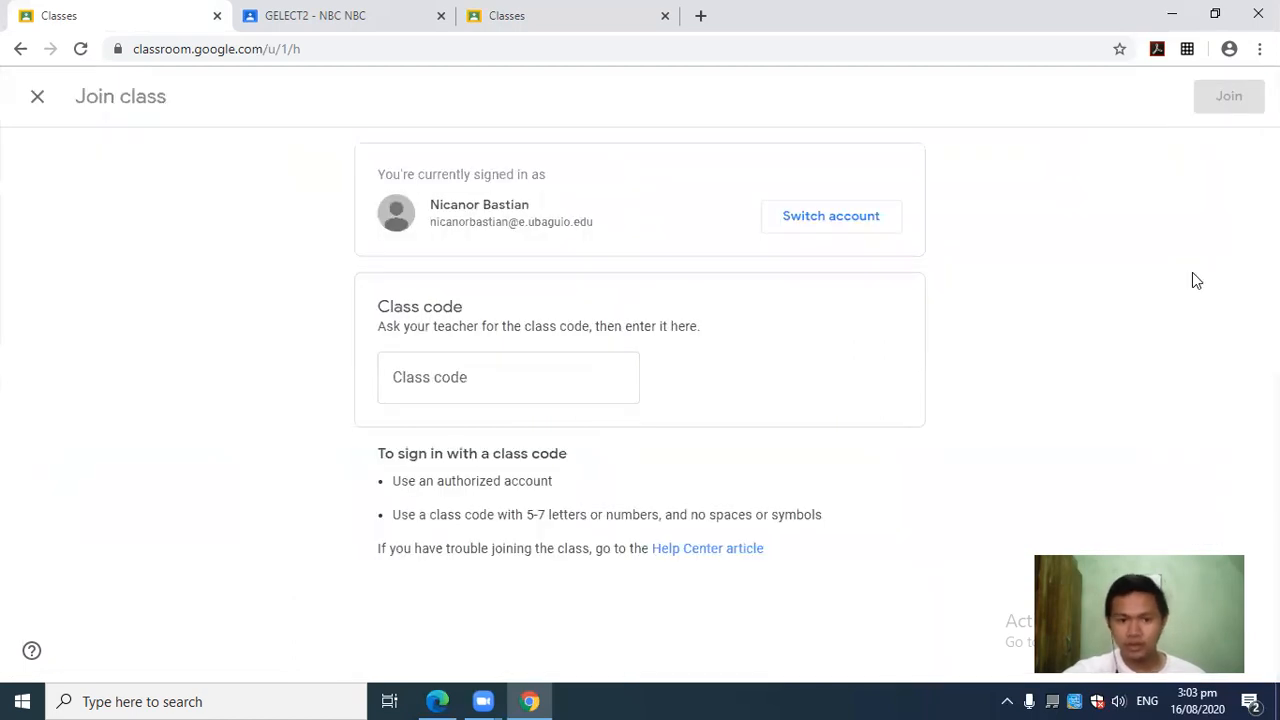
{"action": "left_click", "coordinate": [450, 378]}
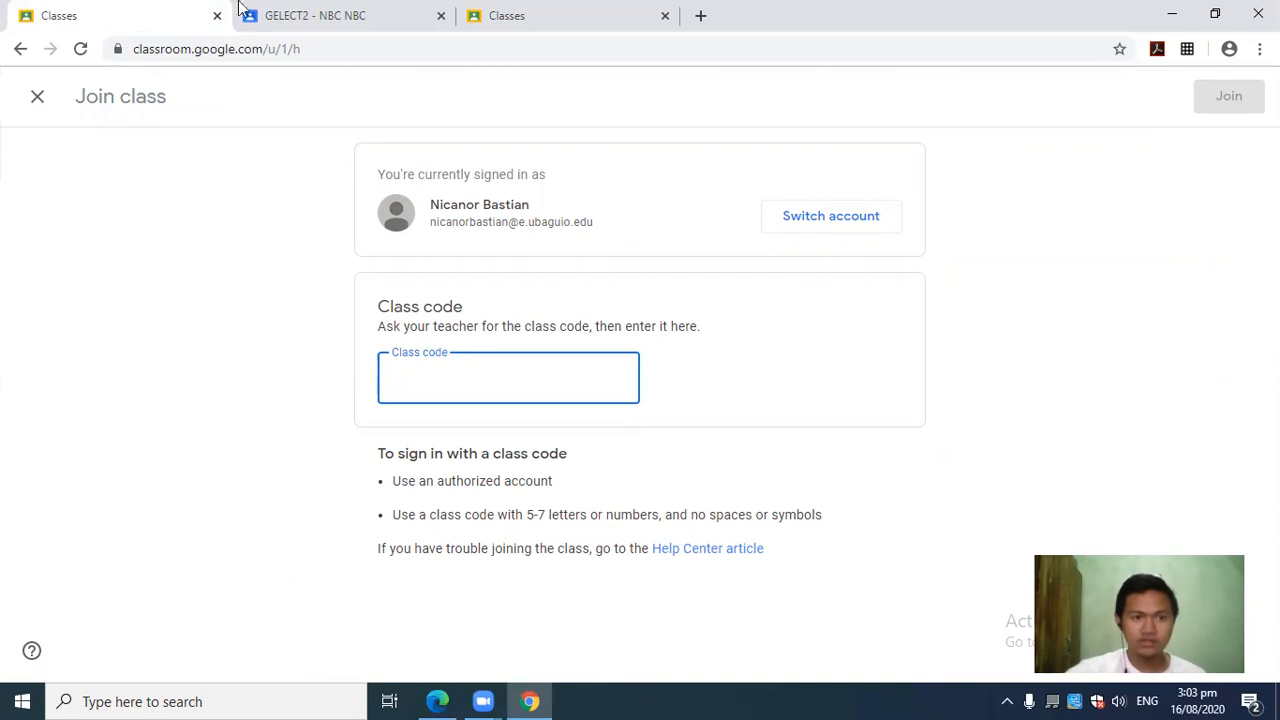
{"action": "left_click", "coordinate": [36, 95]}
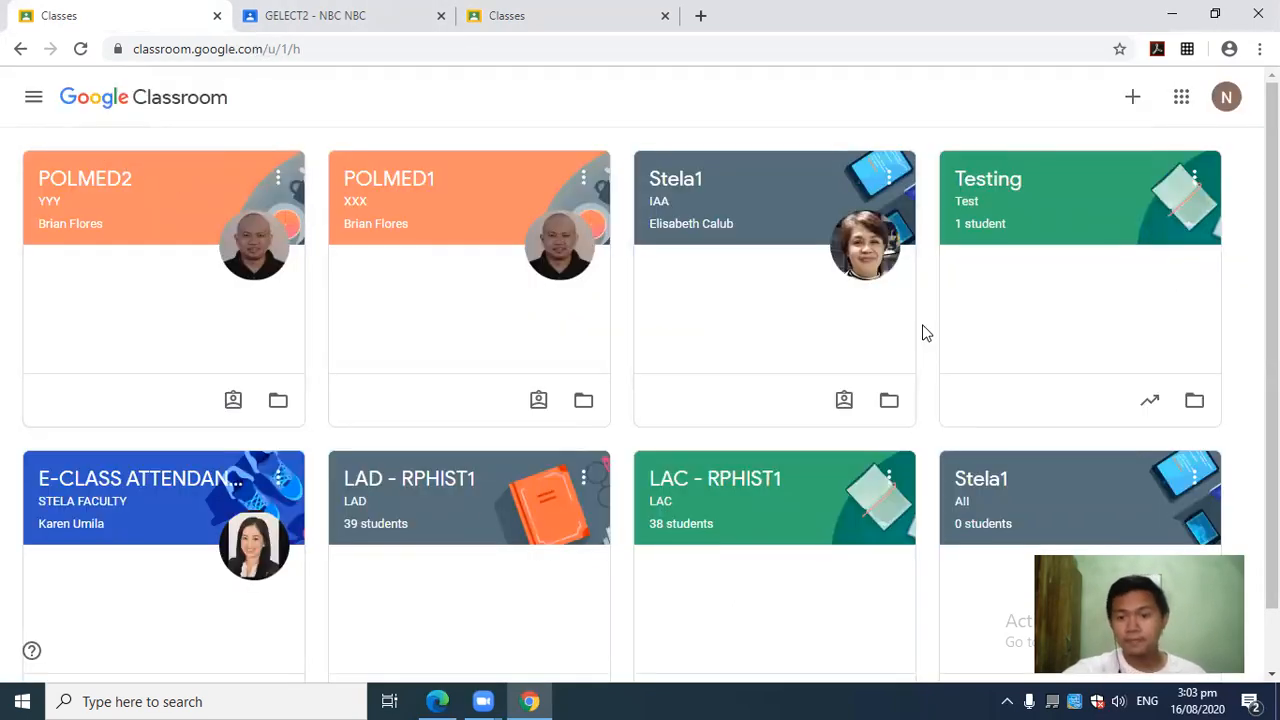
Open the LAD - RPHIST1 class card and look over its Stream with the class code.
{"action": "left_click", "coordinate": [440, 490]}
{"action": "scroll", "coordinate": [1209, 291], "scroll_direction": "down", "scroll_amount": 10}
{"action": "scroll", "coordinate": [640, 400], "scroll_direction": "up", "scroll_amount": 10}
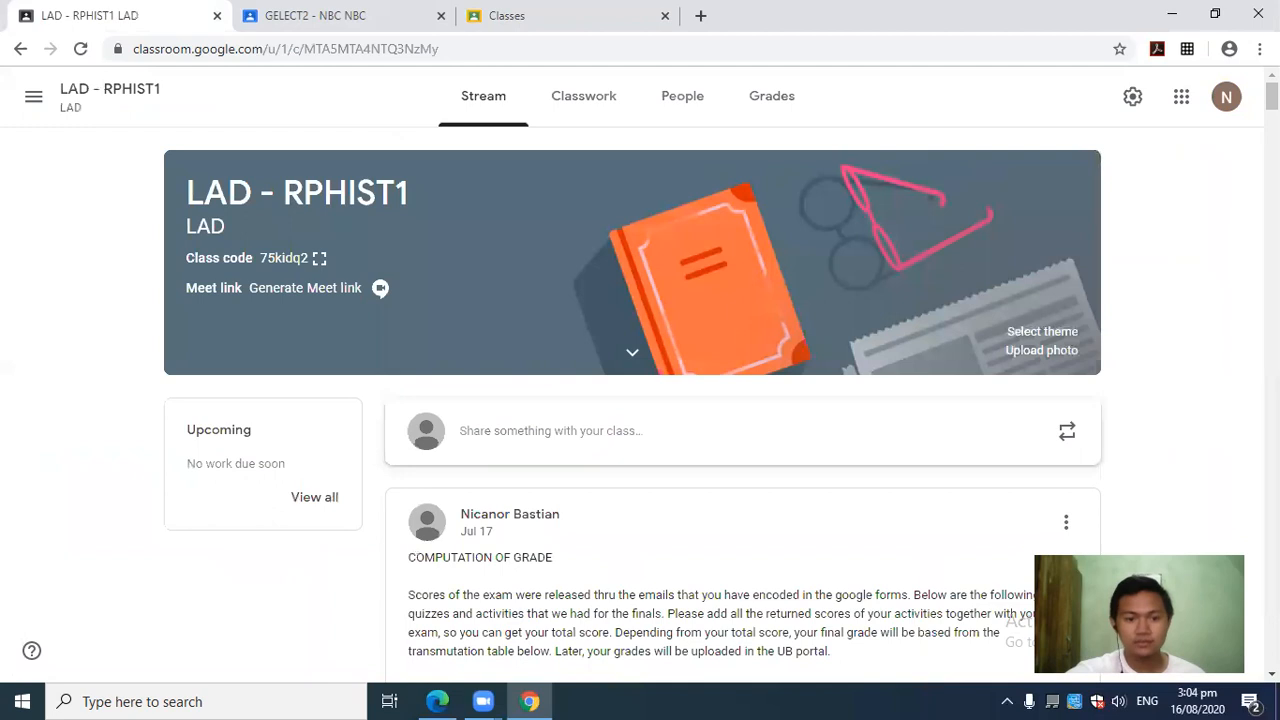
{"action": "scroll", "coordinate": [1228, 289], "scroll_direction": "down", "scroll_amount": 1}
{"action": "scroll", "coordinate": [1228, 289], "scroll_direction": "up", "scroll_amount": 1}
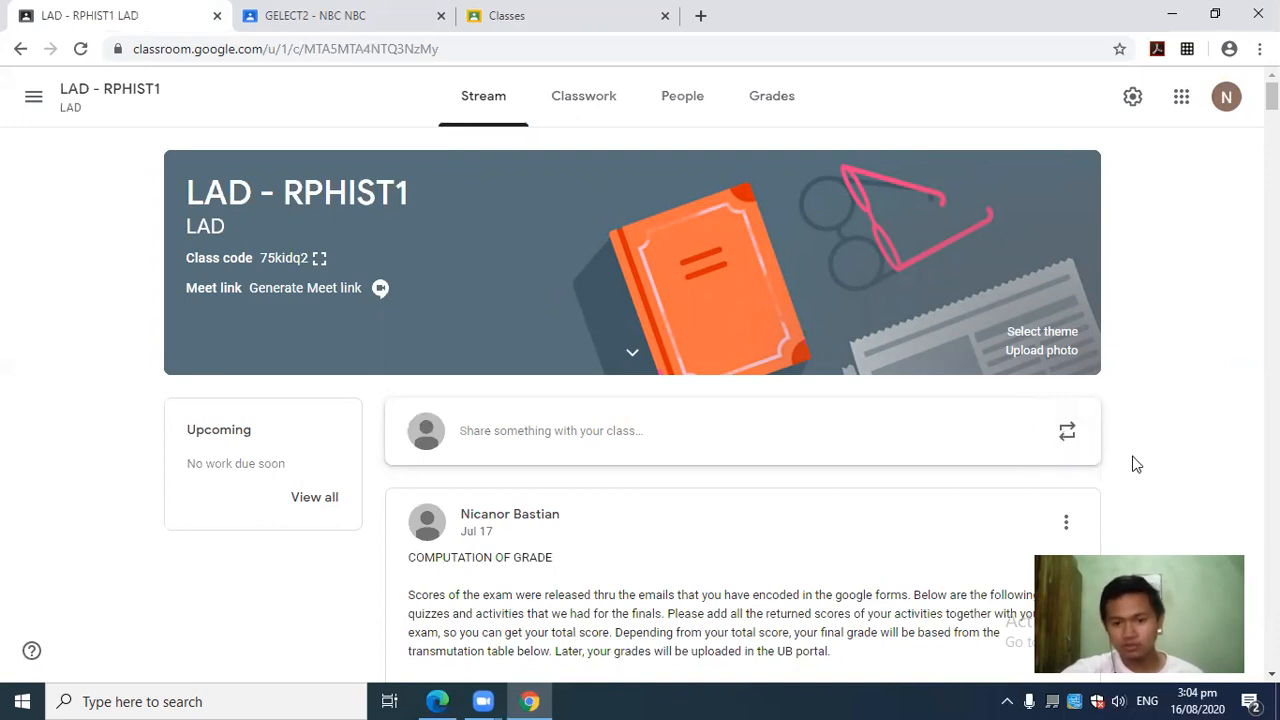
Type a trial announcement 'ergdfgdasdfasd' for LAD - RPHIST1, then erase it and leave the composer empty.
{"action": "left_click", "coordinate": [557, 446]}
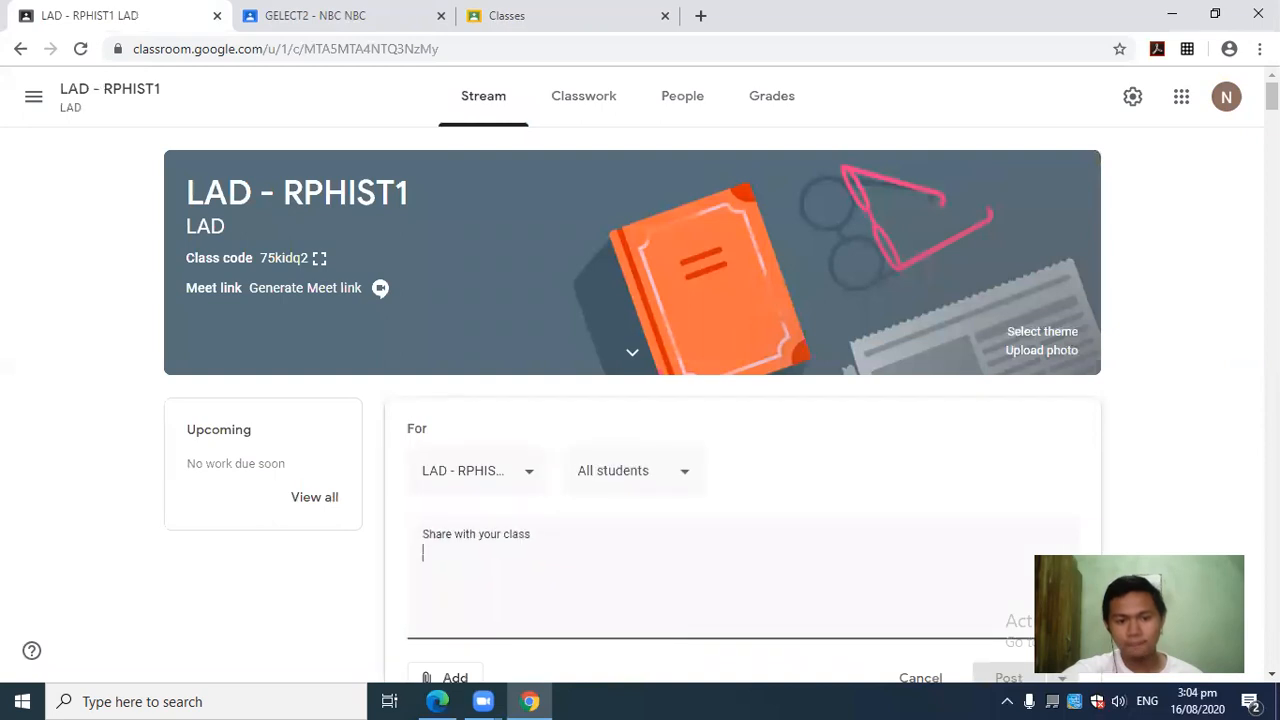
{"action": "scroll", "coordinate": [1237, 417], "scroll_direction": "down", "scroll_amount": 1}
{"action": "type", "text": "erg"}
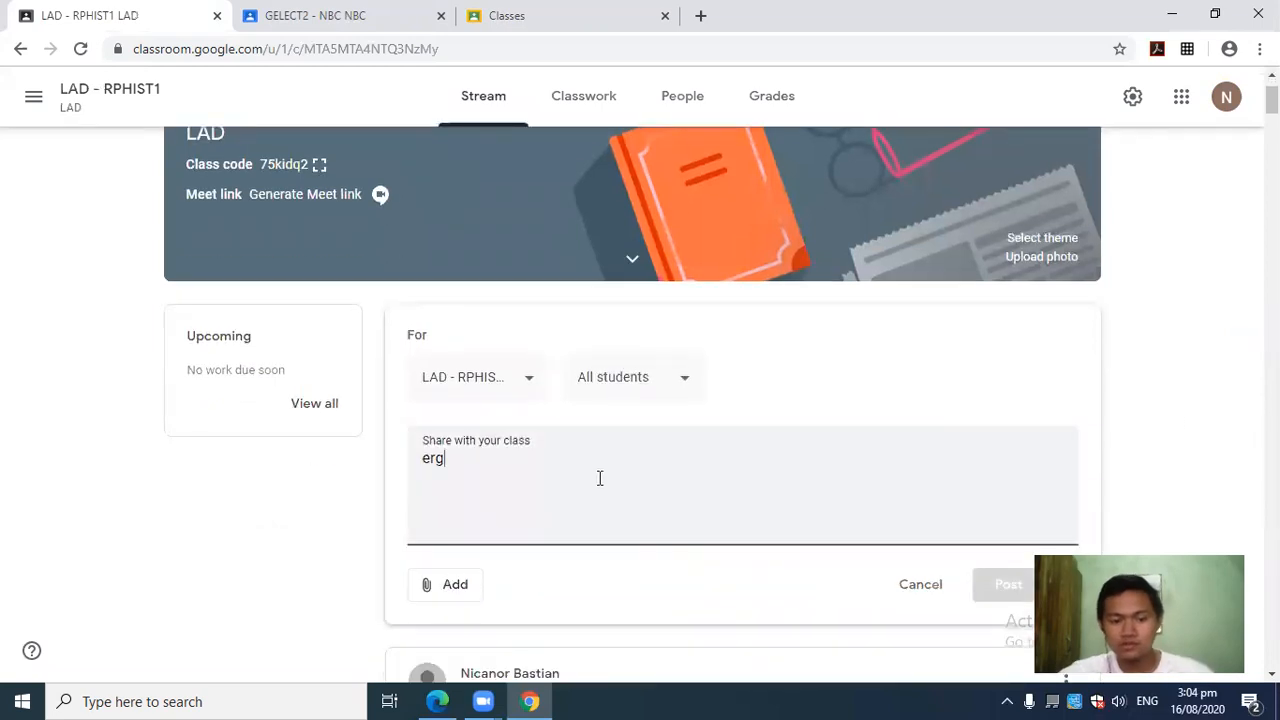
{"action": "type", "text": "dfgdasdfasd"}
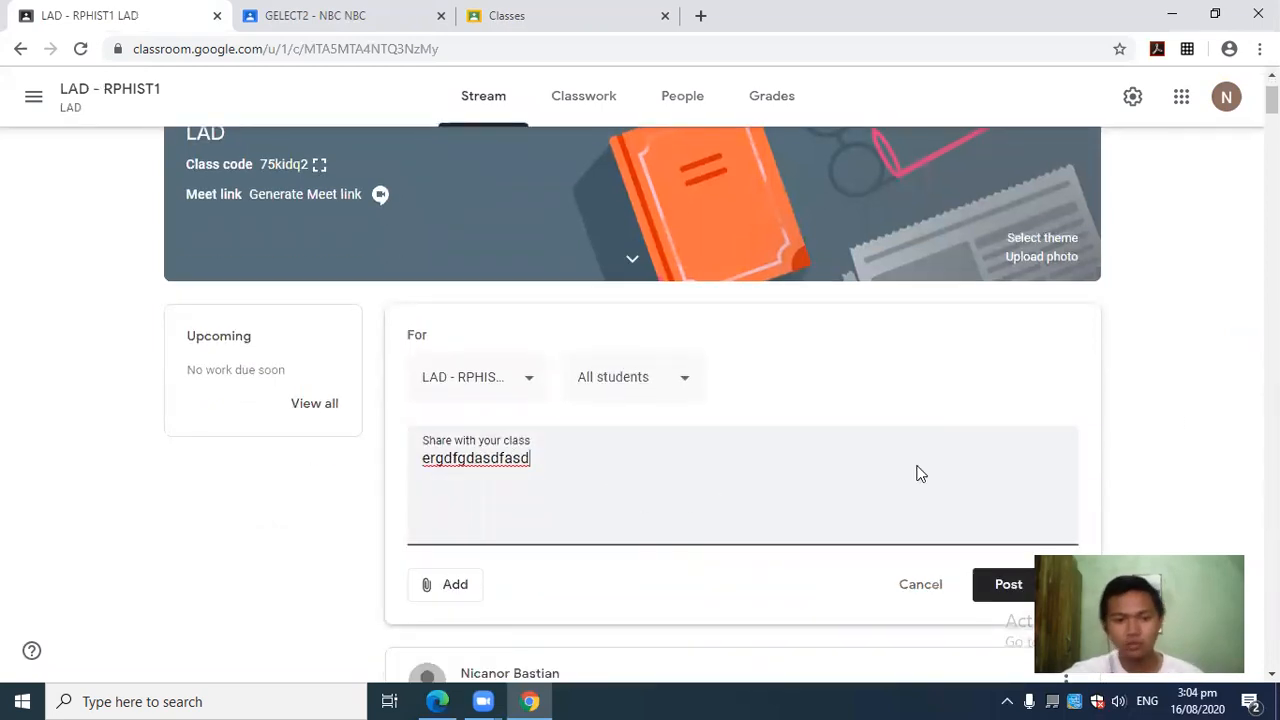
{"action": "scroll", "coordinate": [1157, 403], "scroll_direction": "down", "scroll_amount": 2}
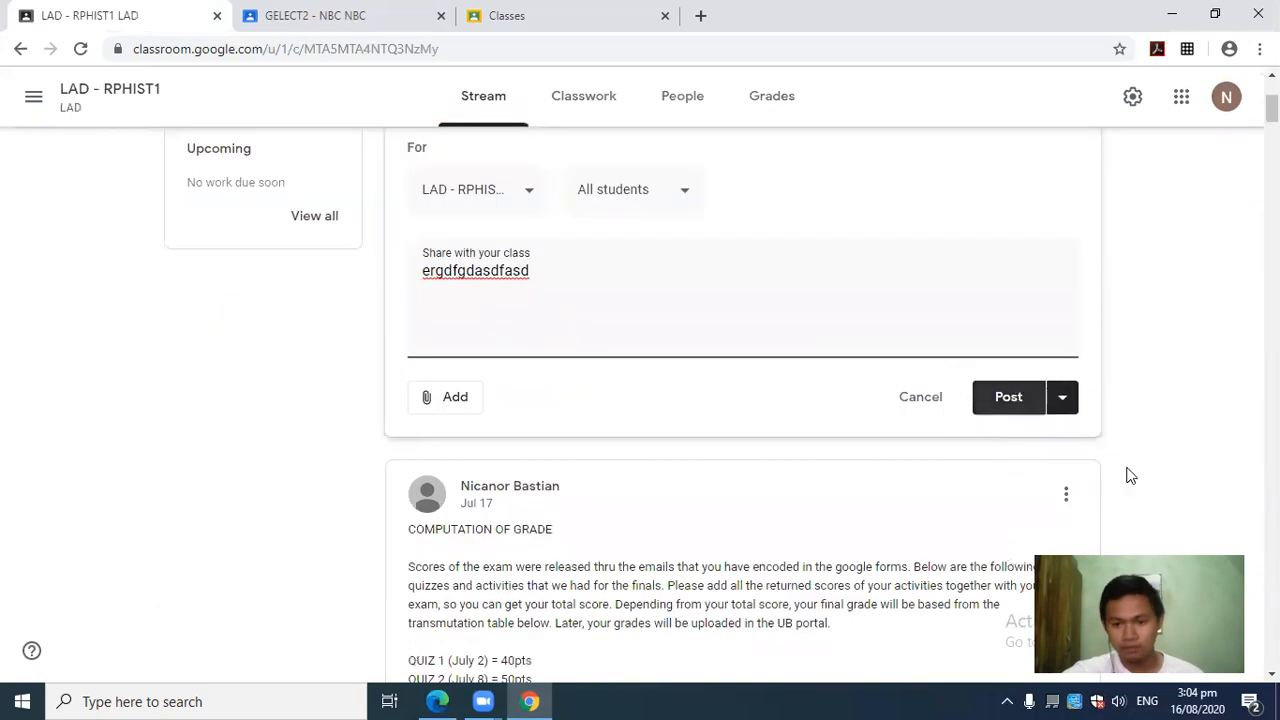
{"action": "scroll", "coordinate": [1188, 388], "scroll_direction": "up", "scroll_amount": 1}
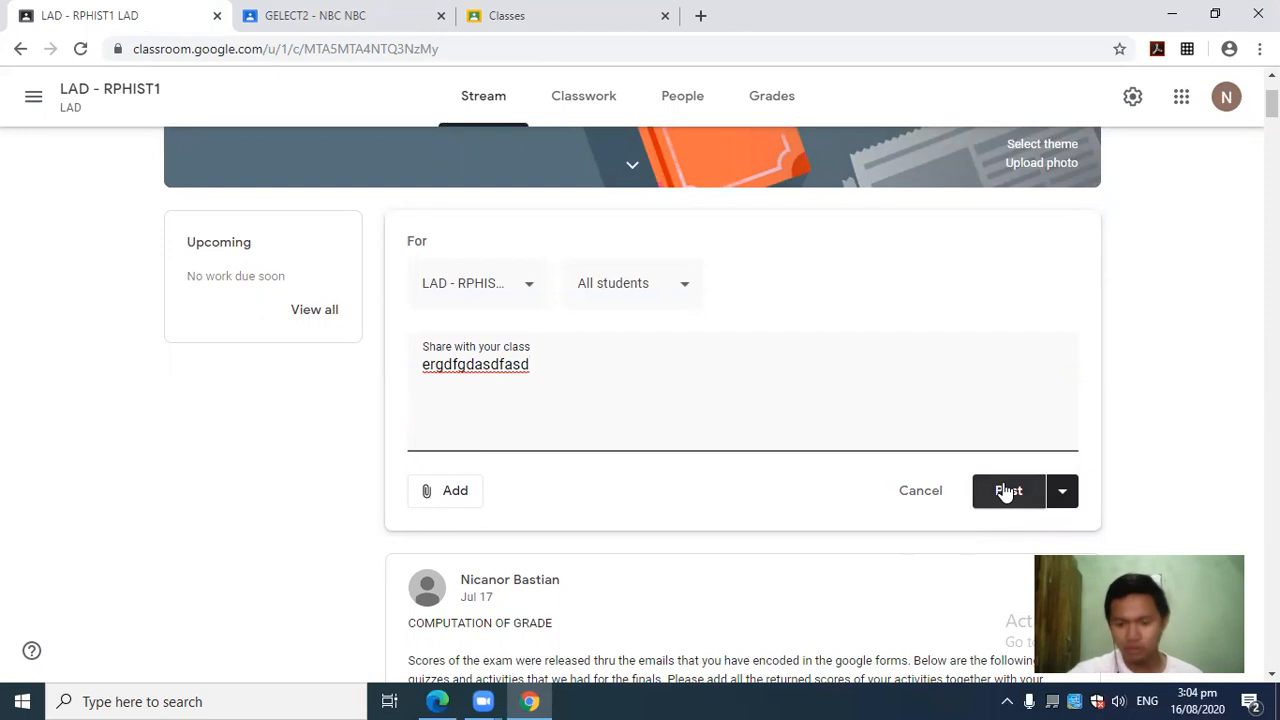
{"action": "key", "text": "BackSpace"}
{"action": "key", "text": "BackSpace"}
{"action": "key", "text": "BackSpace"}
{"action": "key", "text": "BackSpace"}
{"action": "key", "text": "BackSpace"}
{"action": "key", "text": "BackSpace"}
{"action": "key", "text": "BackSpace"}
{"action": "key", "text": "BackSpace"}
{"action": "key", "text": "BackSpace"}
{"action": "key", "text": "BackSpace"}
{"action": "key", "text": "BackSpace"}
{"action": "key", "text": "BackSpace"}
{"action": "key", "text": "BackSpace"}
{"action": "key", "text": "BackSpace"}
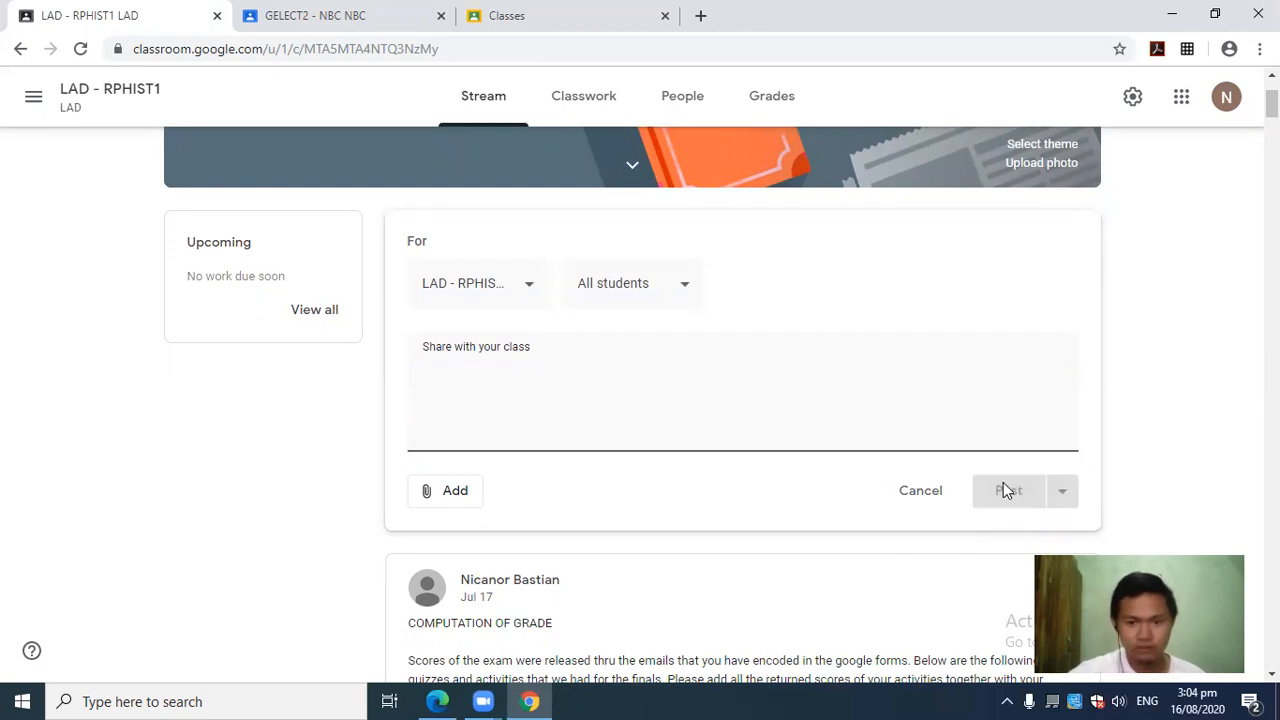
{"action": "left_click", "coordinate": [1198, 392]}
{"action": "scroll", "coordinate": [1200, 395], "scroll_direction": "down", "scroll_amount": 1}
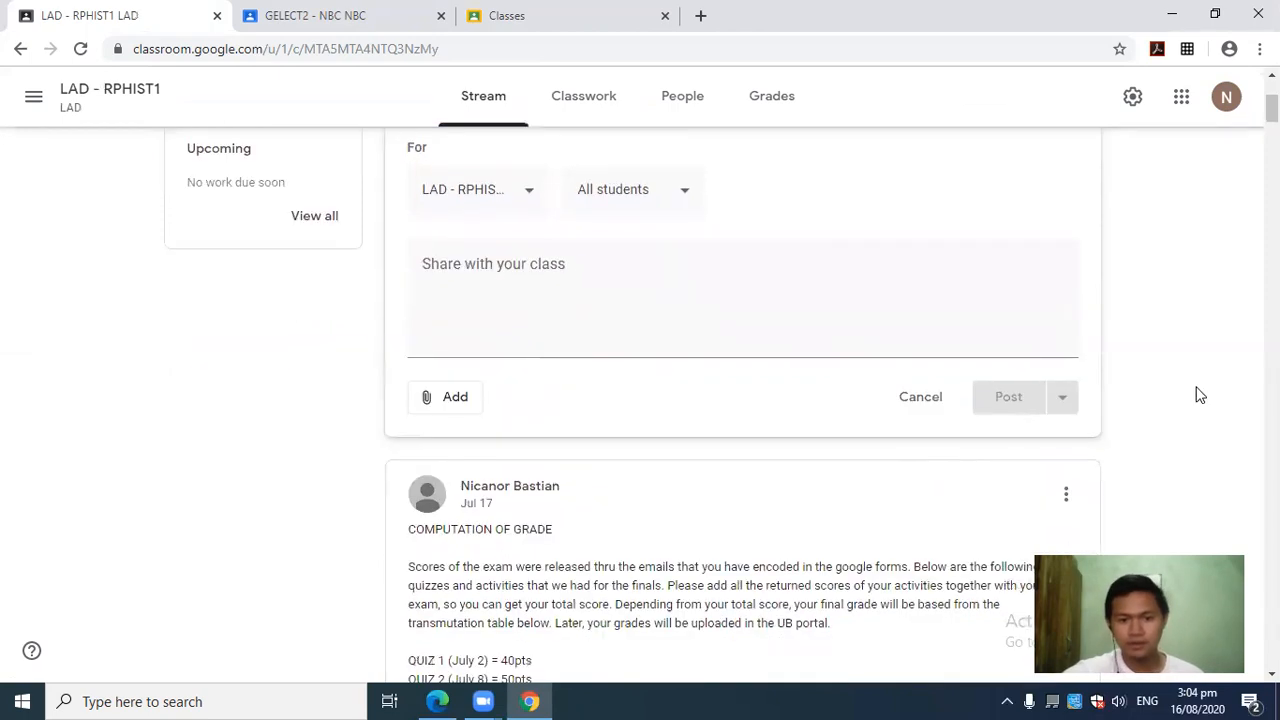
{"action": "scroll", "coordinate": [1202, 392], "scroll_direction": "down", "scroll_amount": 2}
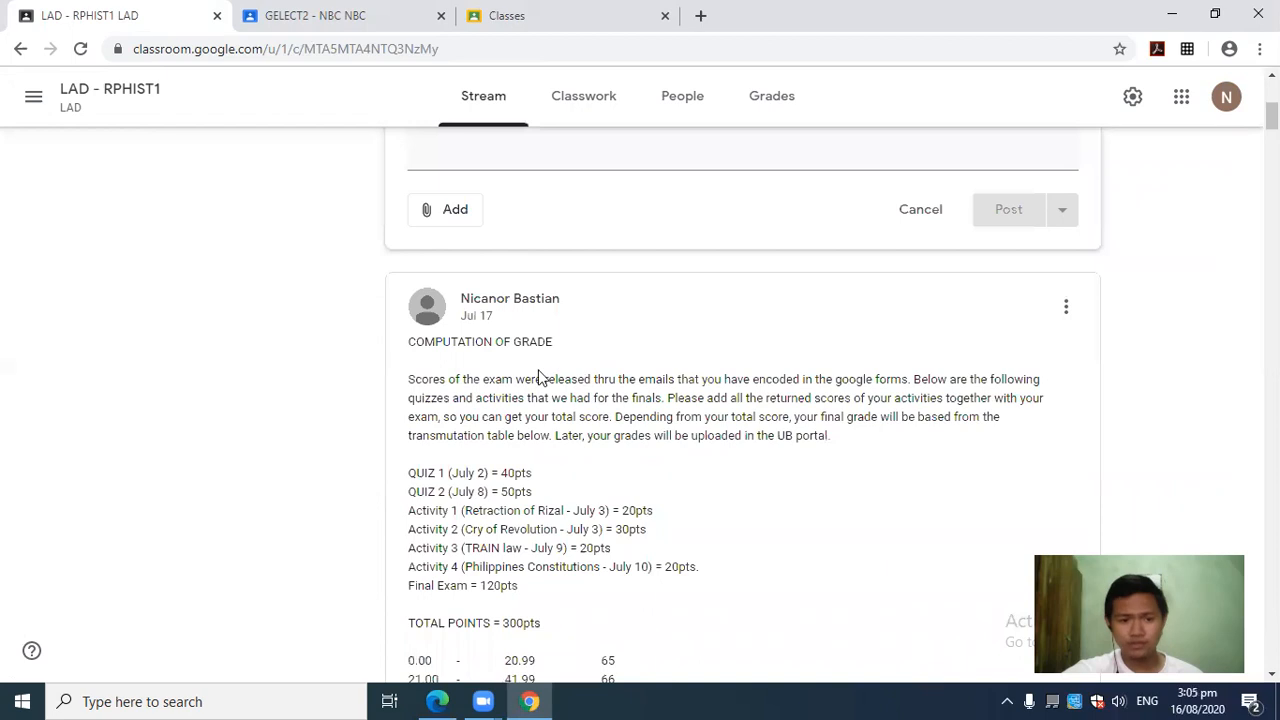
{"action": "scroll", "coordinate": [1045, 405], "scroll_direction": "up", "scroll_amount": 5}
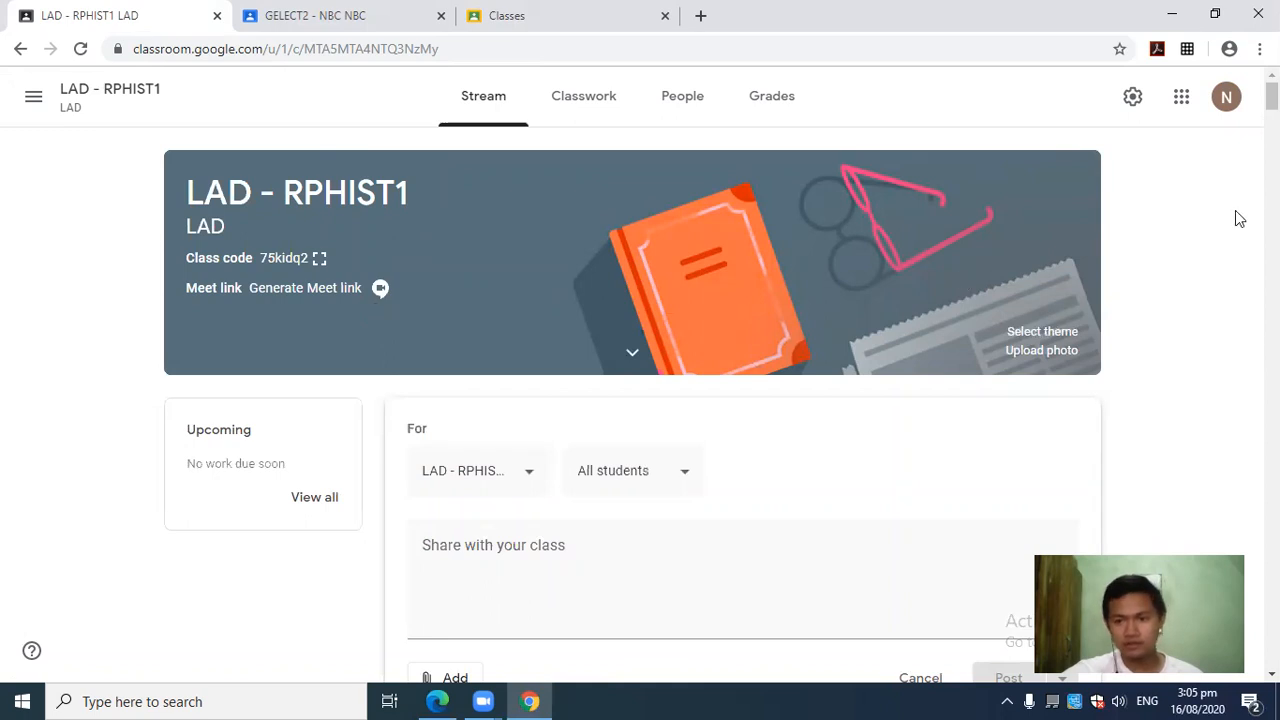
{"action": "scroll", "coordinate": [1210, 278], "scroll_direction": "down", "scroll_amount": 1}
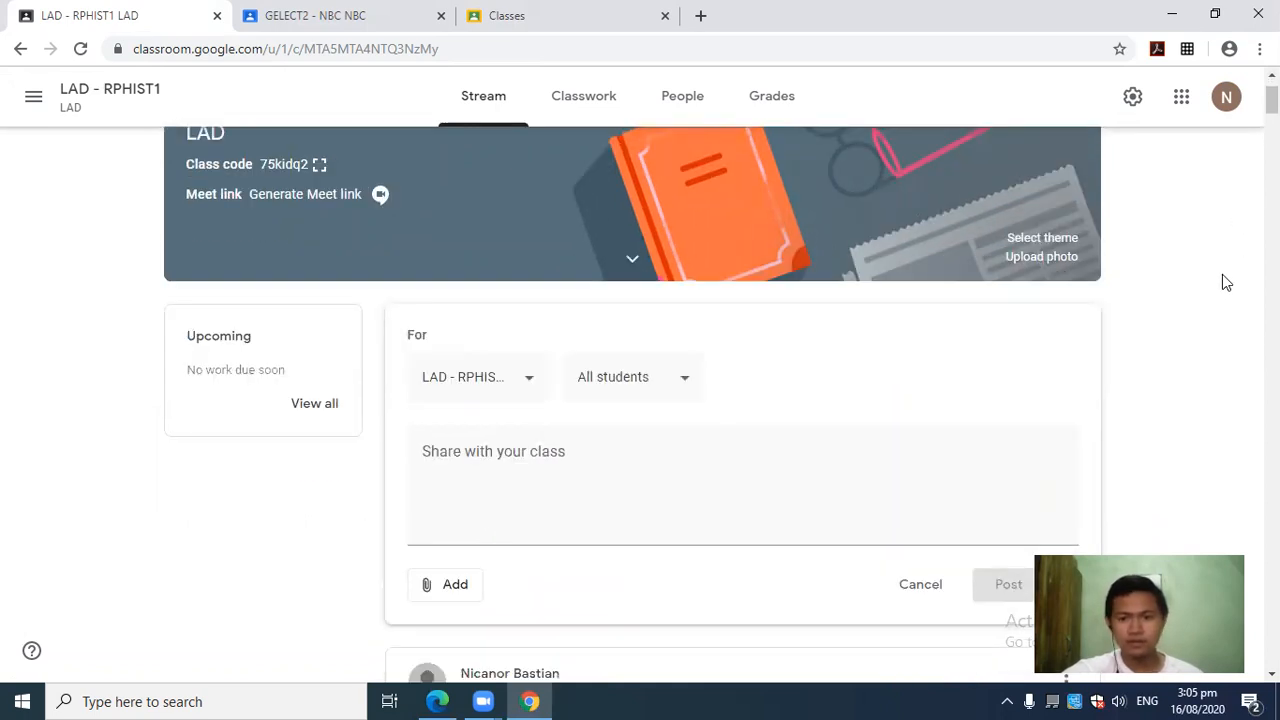
{"action": "scroll", "coordinate": [1226, 282], "scroll_direction": "up", "scroll_amount": 1}
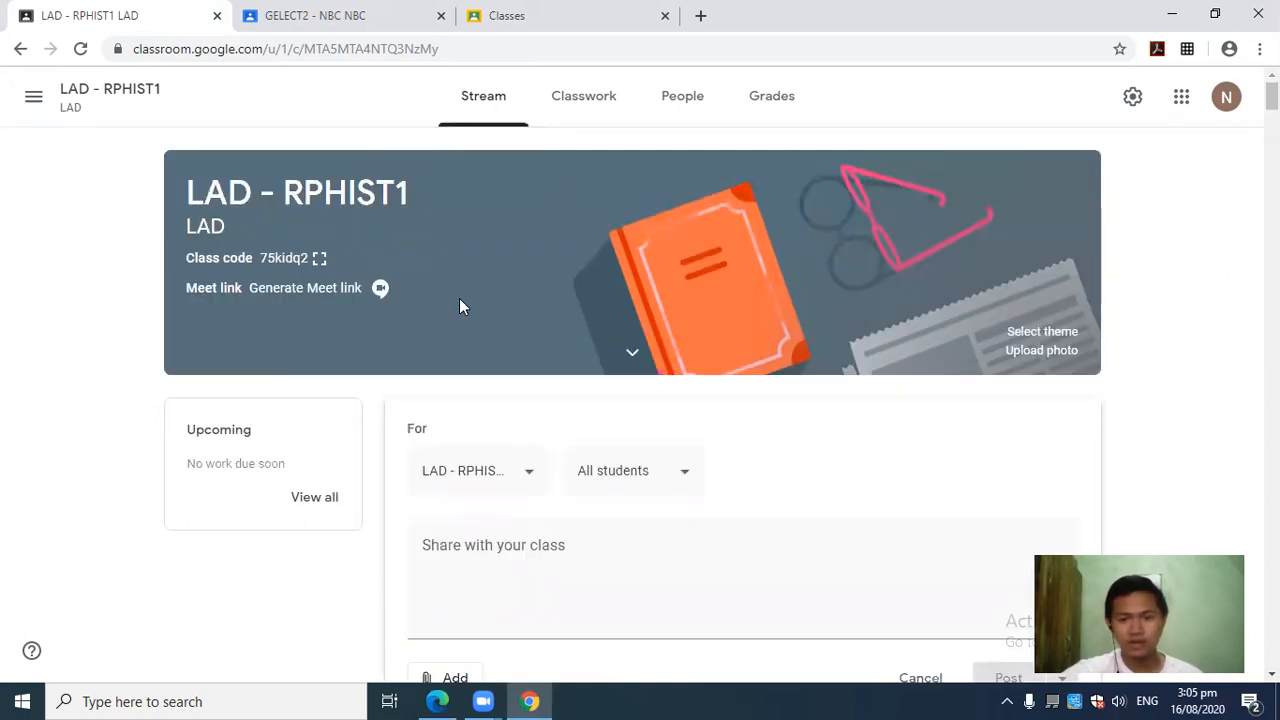
{"action": "scroll", "coordinate": [1205, 260], "scroll_direction": "down", "scroll_amount": 4}
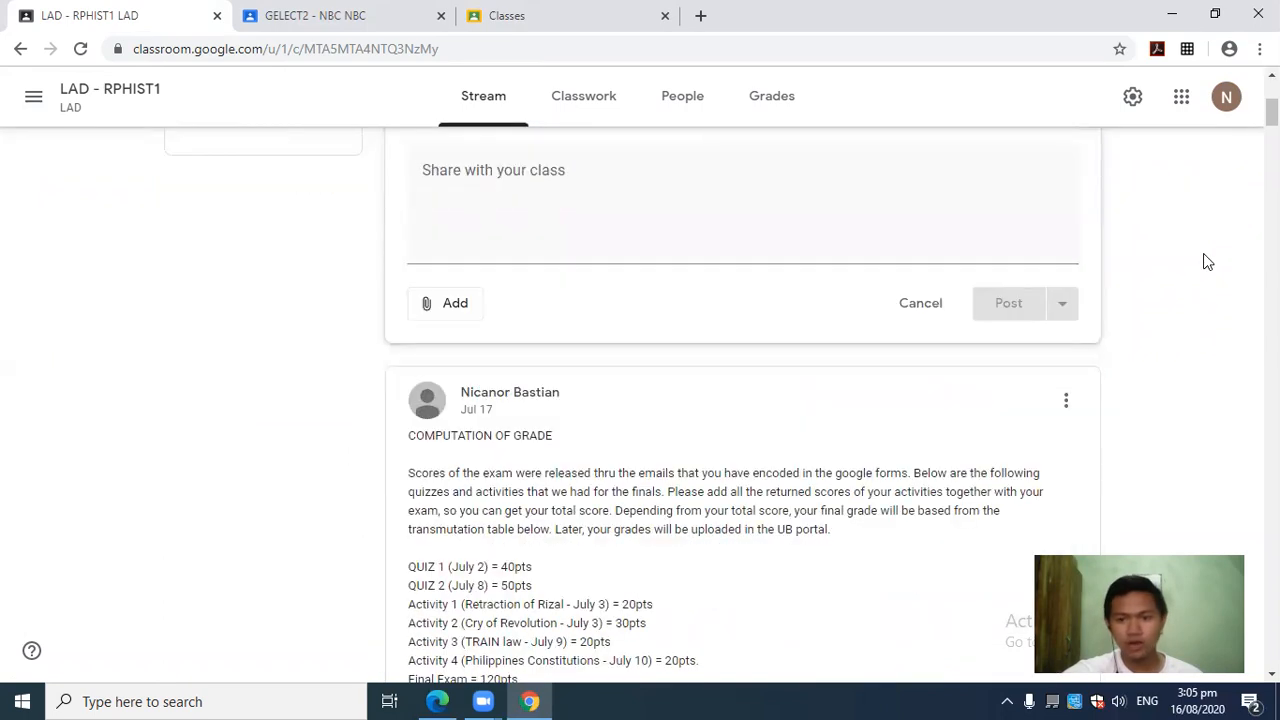
{"action": "scroll", "coordinate": [1207, 262], "scroll_direction": "up", "scroll_amount": 4}
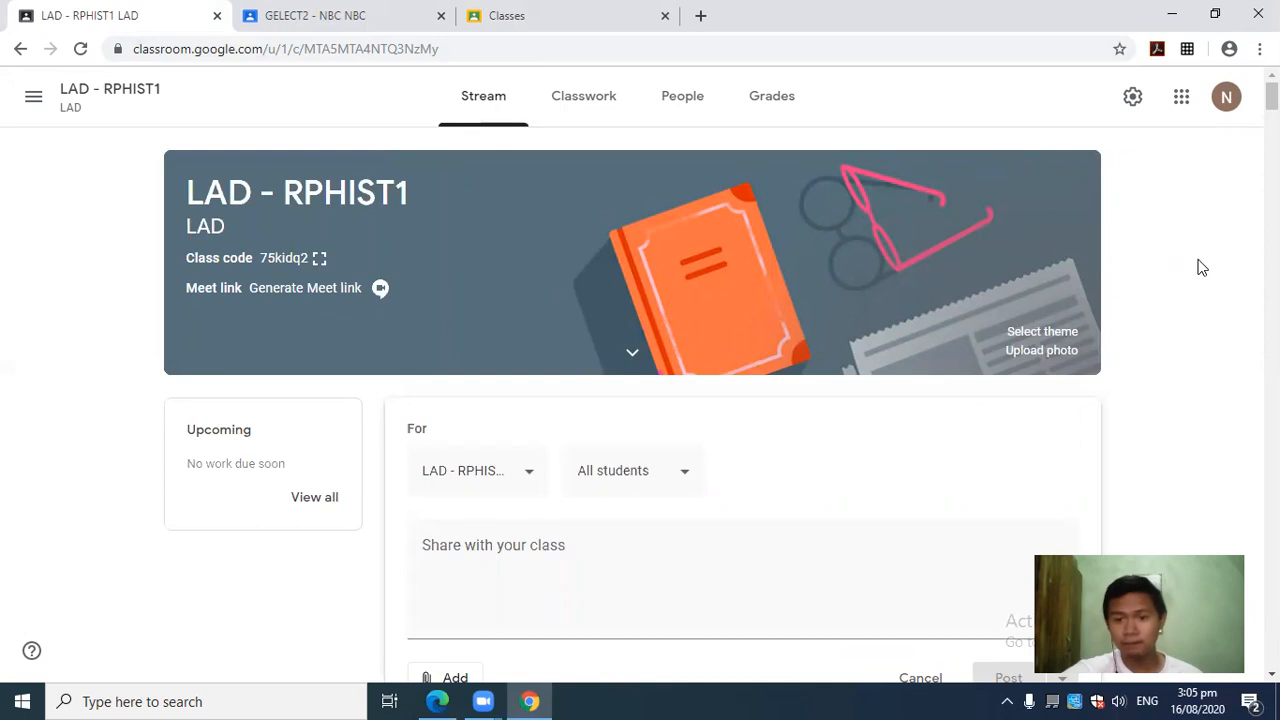
{"action": "scroll", "coordinate": [1202, 265], "scroll_direction": "down", "scroll_amount": 2}
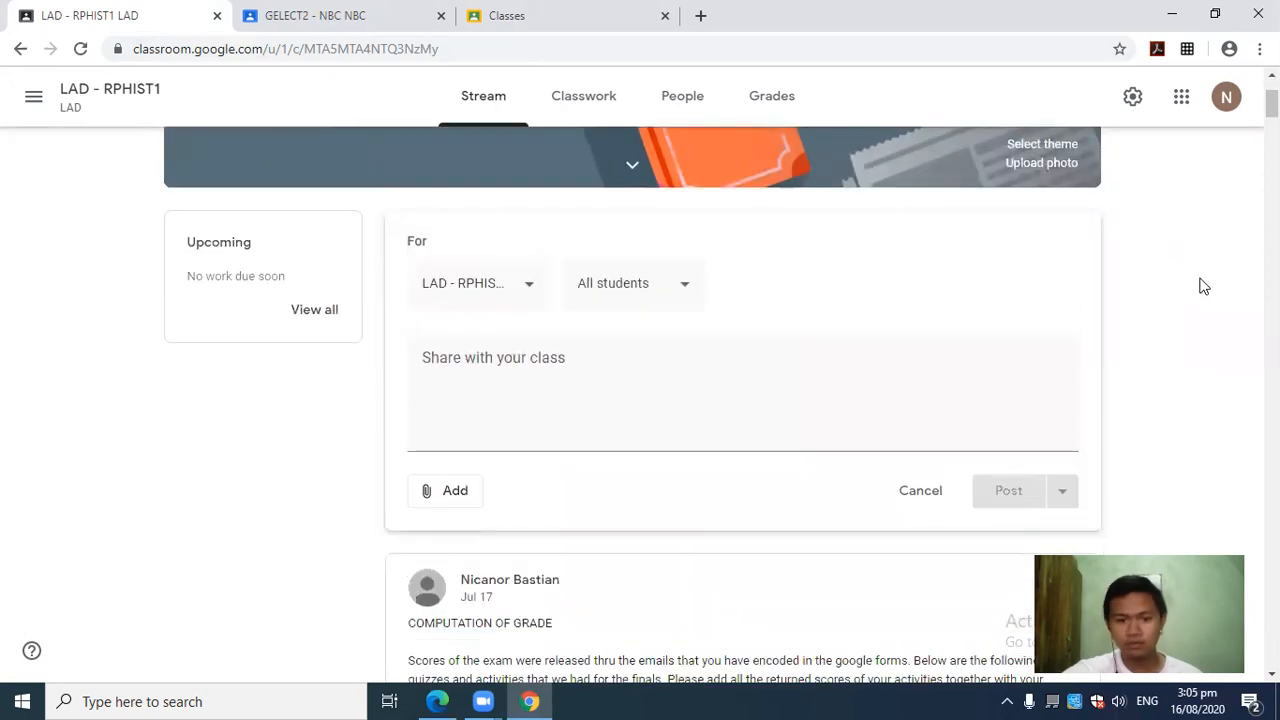
{"action": "scroll", "coordinate": [1200, 268], "scroll_direction": "down", "scroll_amount": 4}
{"action": "scroll", "coordinate": [1054, 283], "scroll_direction": "up", "scroll_amount": 6}
{"action": "scroll", "coordinate": [1207, 357], "scroll_direction": "down", "scroll_amount": 4}
{"action": "scroll", "coordinate": [1207, 357], "scroll_direction": "down", "scroll_amount": 2}
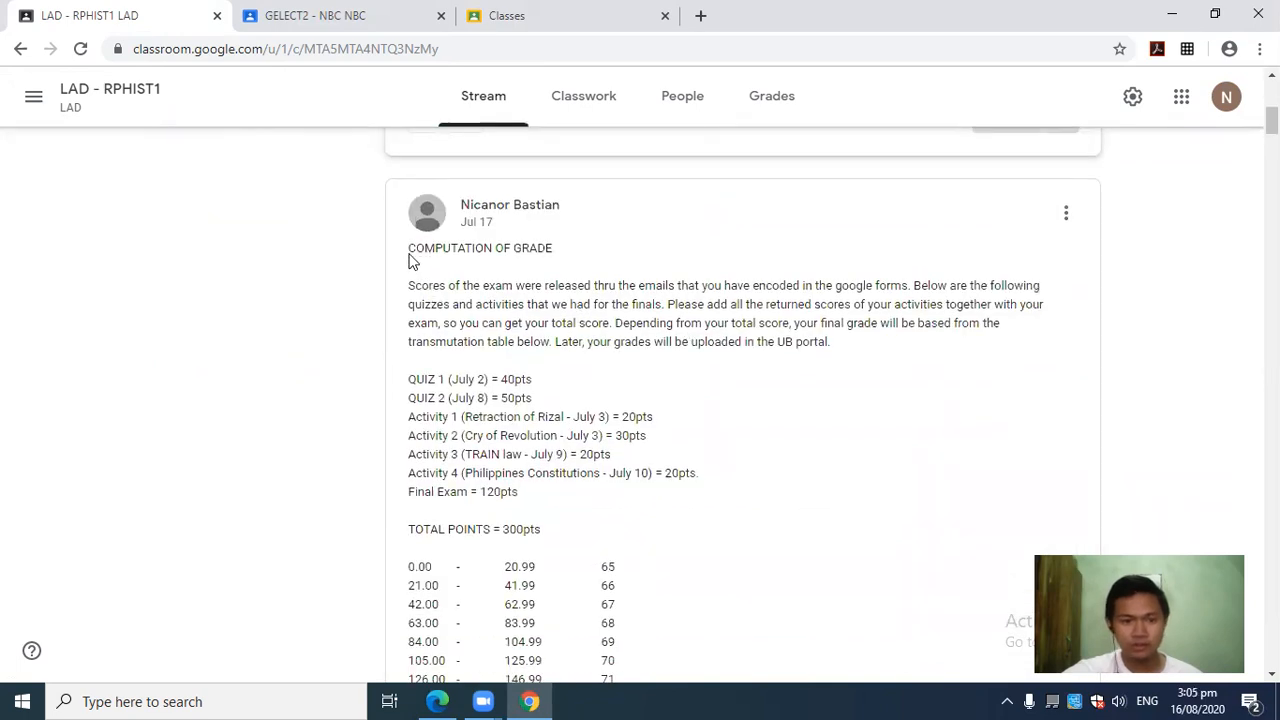
{"action": "left_click_drag", "start_coordinate": [408, 256], "coordinate": [592, 256]}
{"action": "left_click_drag", "start_coordinate": [590, 303], "coordinate": [555, 287]}
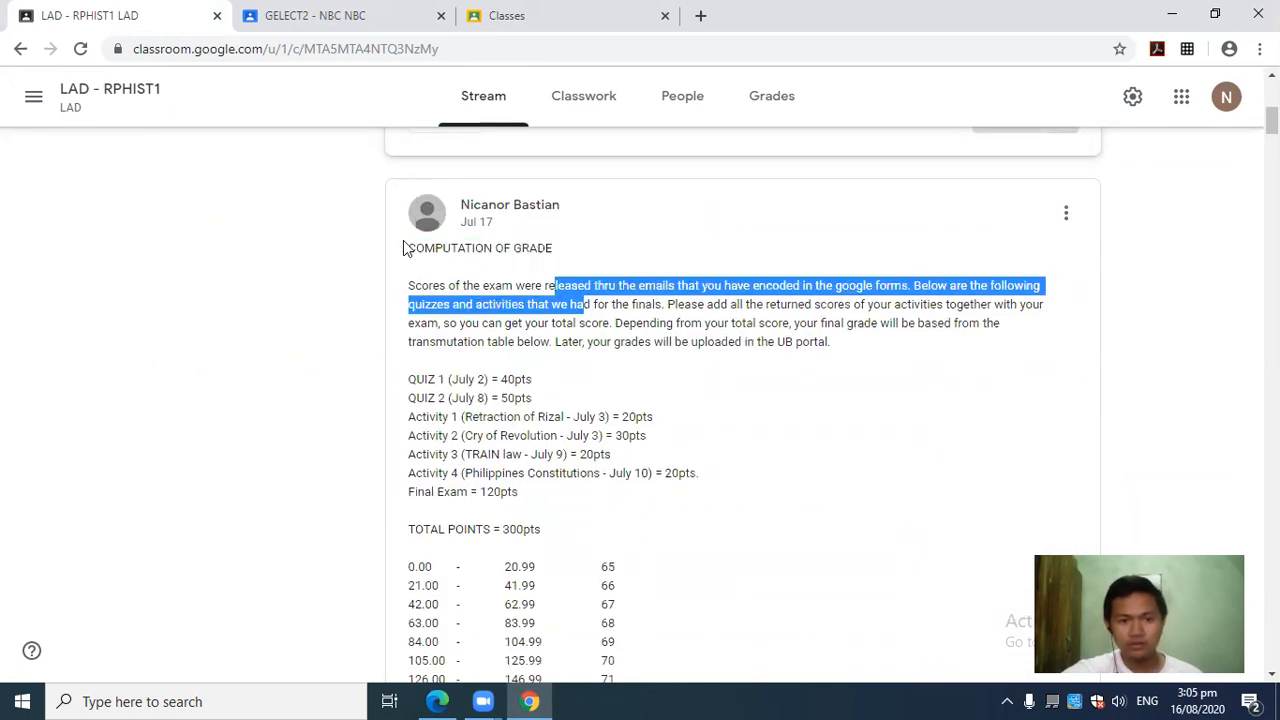
{"action": "left_click_drag", "start_coordinate": [408, 255], "coordinate": [588, 290]}
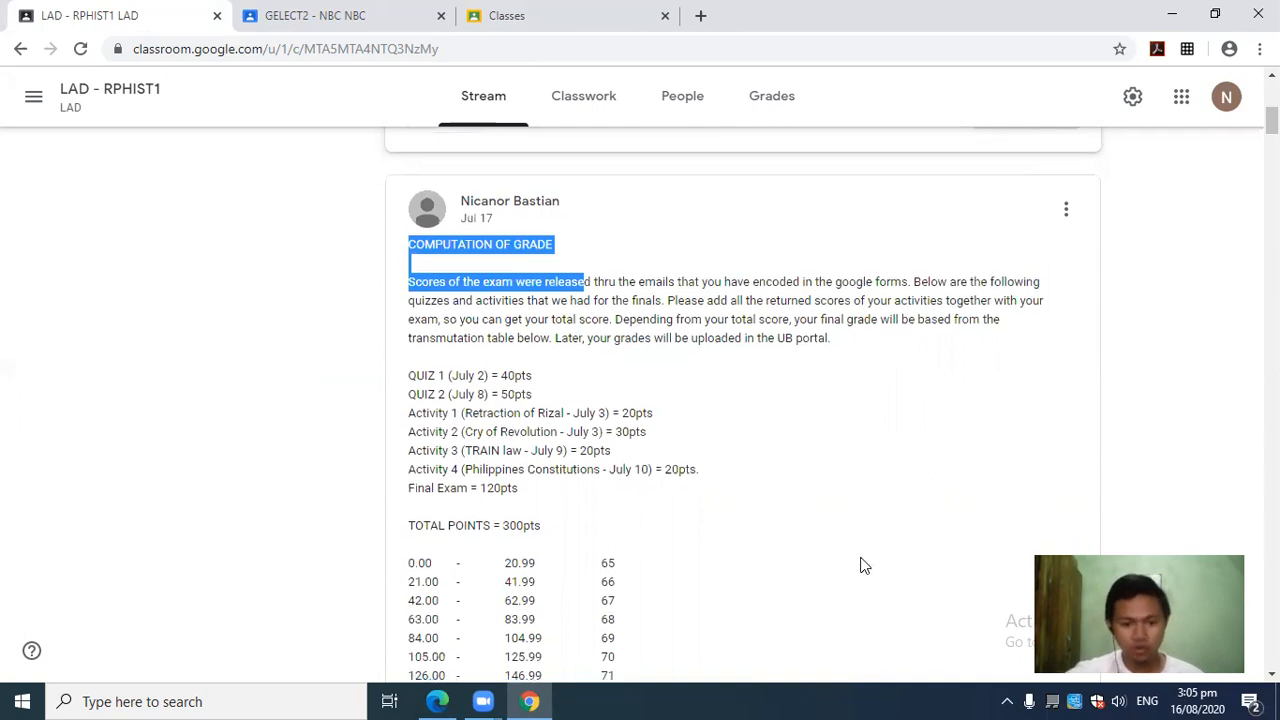
{"action": "scroll", "coordinate": [654, 454], "scroll_direction": "down", "scroll_amount": 7}
{"action": "scroll", "coordinate": [629, 449], "scroll_direction": "up", "scroll_amount": 5}
{"action": "scroll", "coordinate": [635, 432], "scroll_direction": "down", "scroll_amount": 5}
{"action": "scroll", "coordinate": [639, 427], "scroll_direction": "down", "scroll_amount": 10}
{"action": "scroll", "coordinate": [610, 422], "scroll_direction": "up", "scroll_amount": 5}
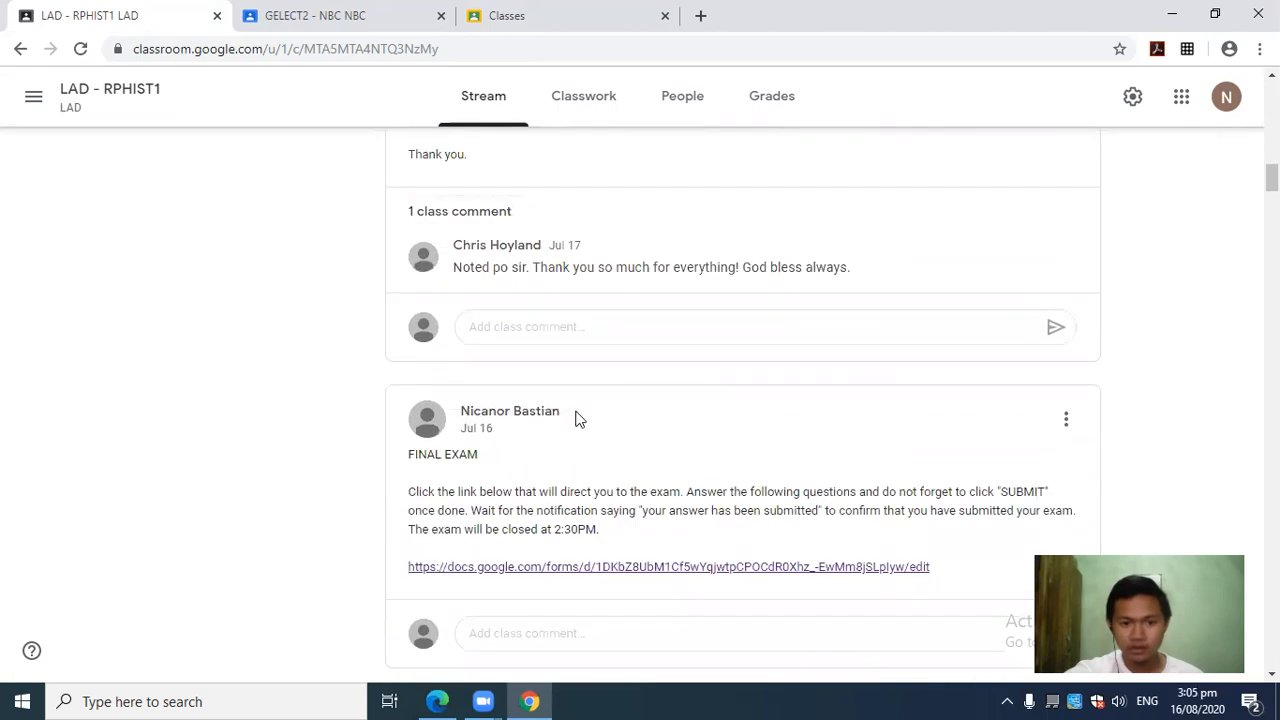
{"action": "scroll", "coordinate": [746, 488], "scroll_direction": "down", "scroll_amount": 5}
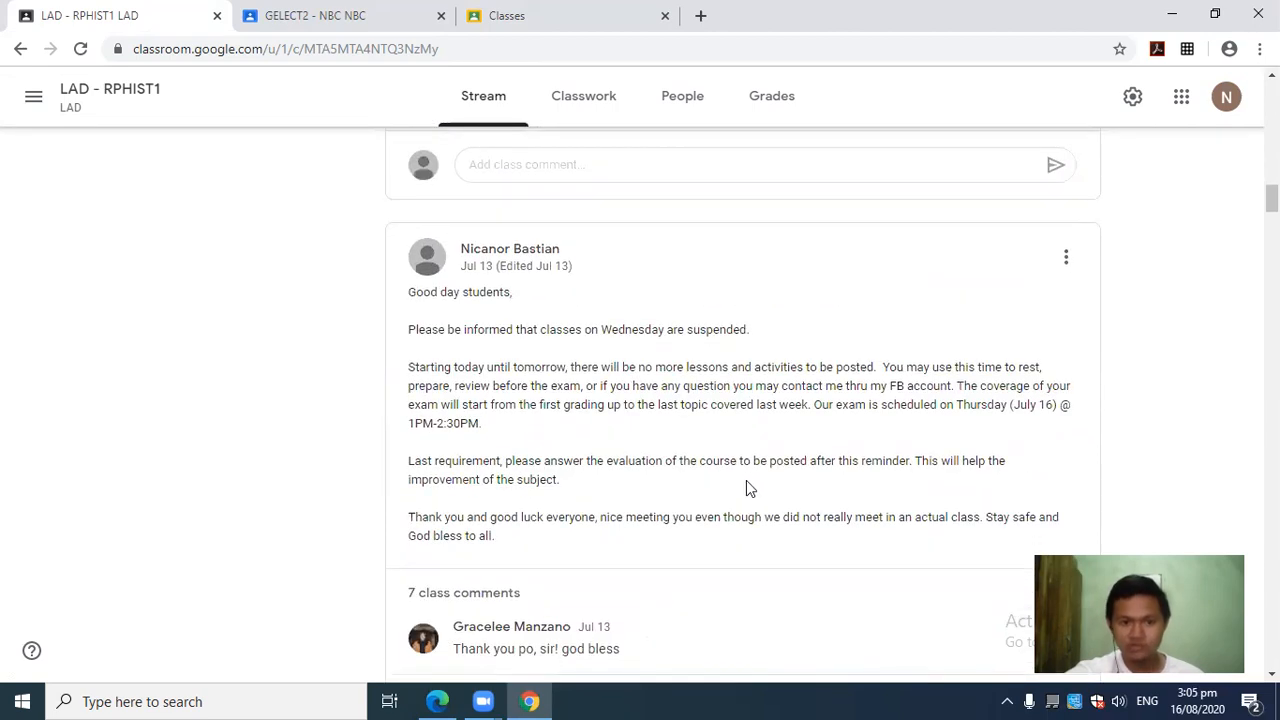
{"action": "left_click_drag", "start_coordinate": [414, 330], "coordinate": [680, 404]}
{"action": "left_click", "coordinate": [729, 430]}
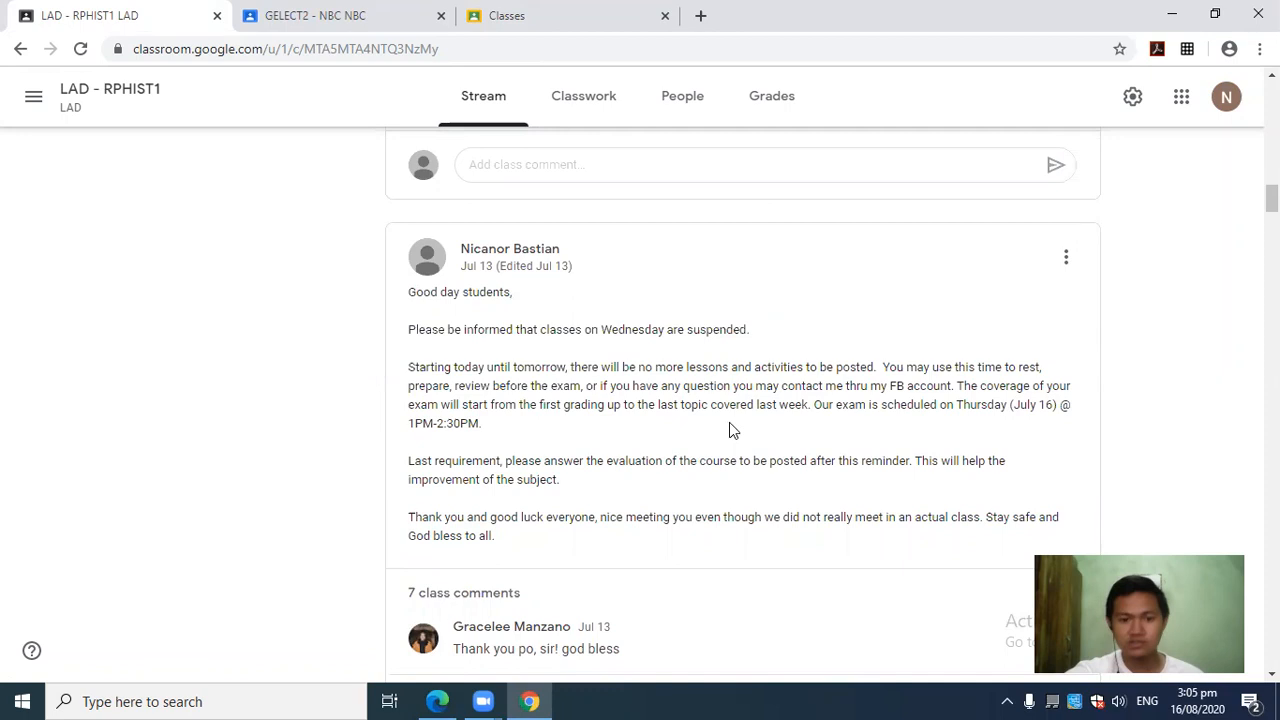
{"action": "scroll", "coordinate": [751, 409], "scroll_direction": "up", "scroll_amount": 15}
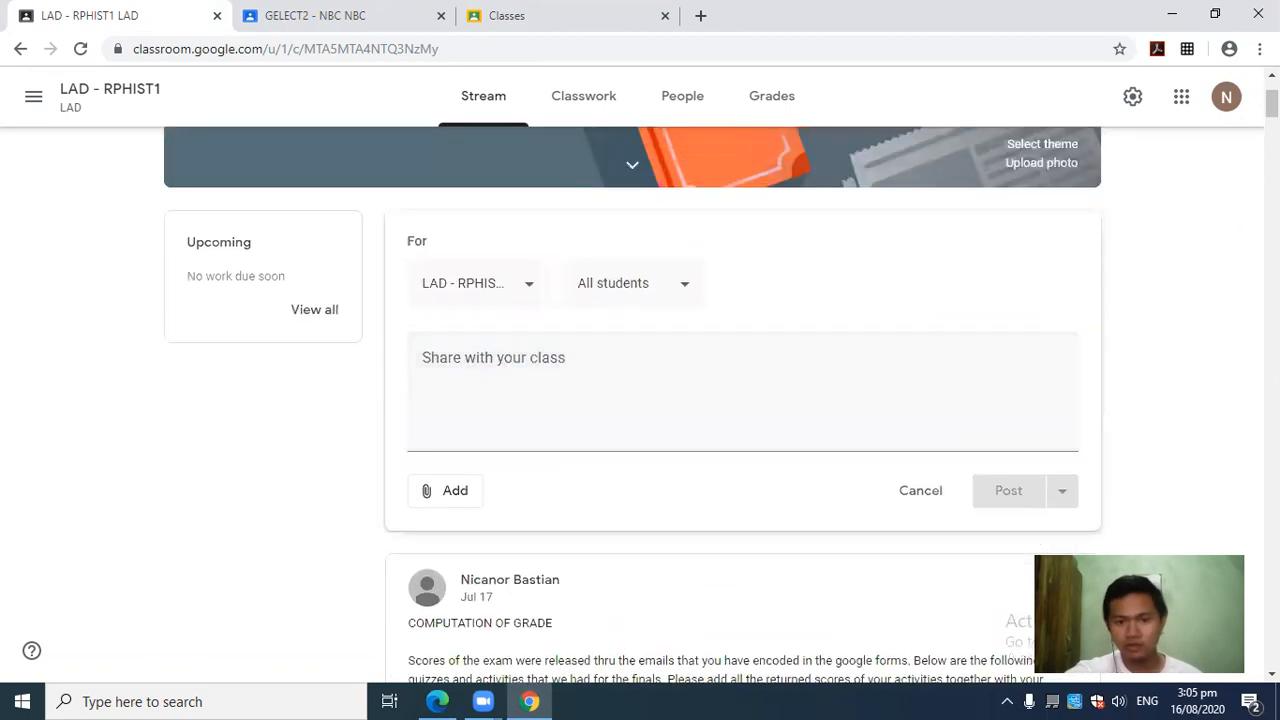
{"action": "scroll", "coordinate": [1230, 300], "scroll_direction": "up", "scroll_amount": 2}
{"action": "scroll", "coordinate": [1226, 295], "scroll_direction": "down", "scroll_amount": 5}
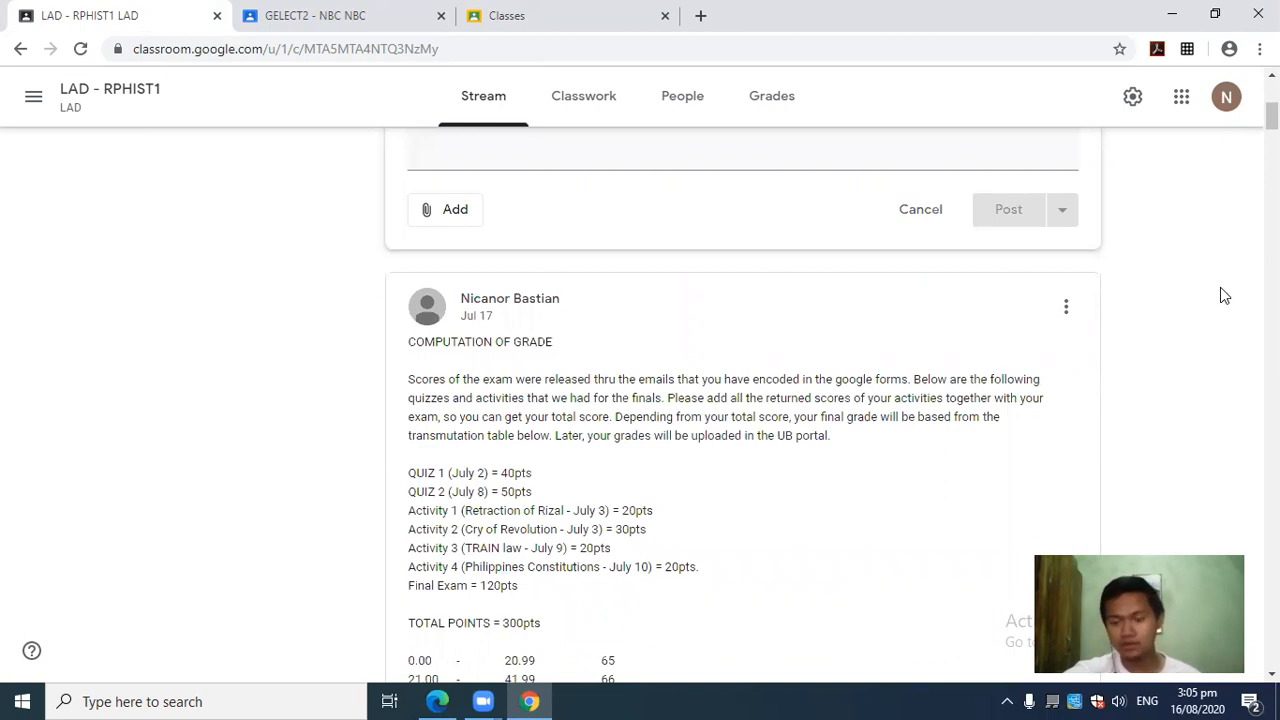
{"action": "scroll", "coordinate": [1207, 319], "scroll_direction": "down", "scroll_amount": 6}
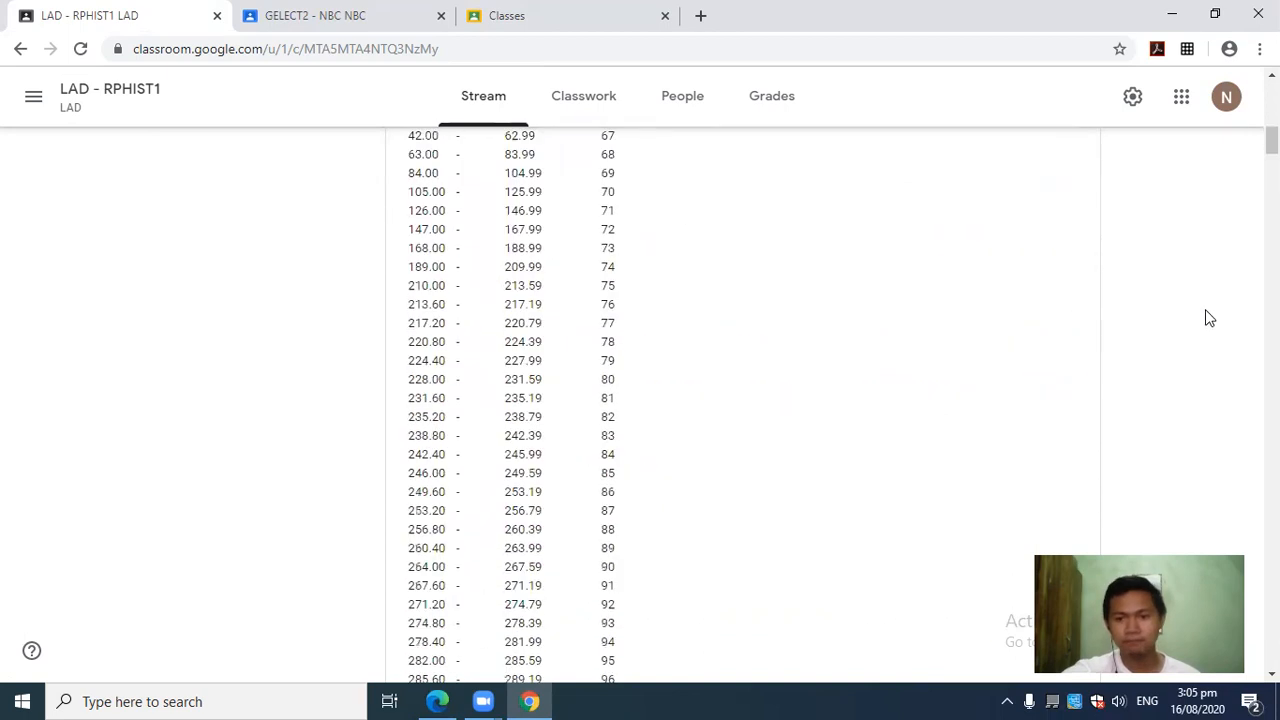
{"action": "scroll", "coordinate": [1205, 318], "scroll_direction": "down", "scroll_amount": 15}
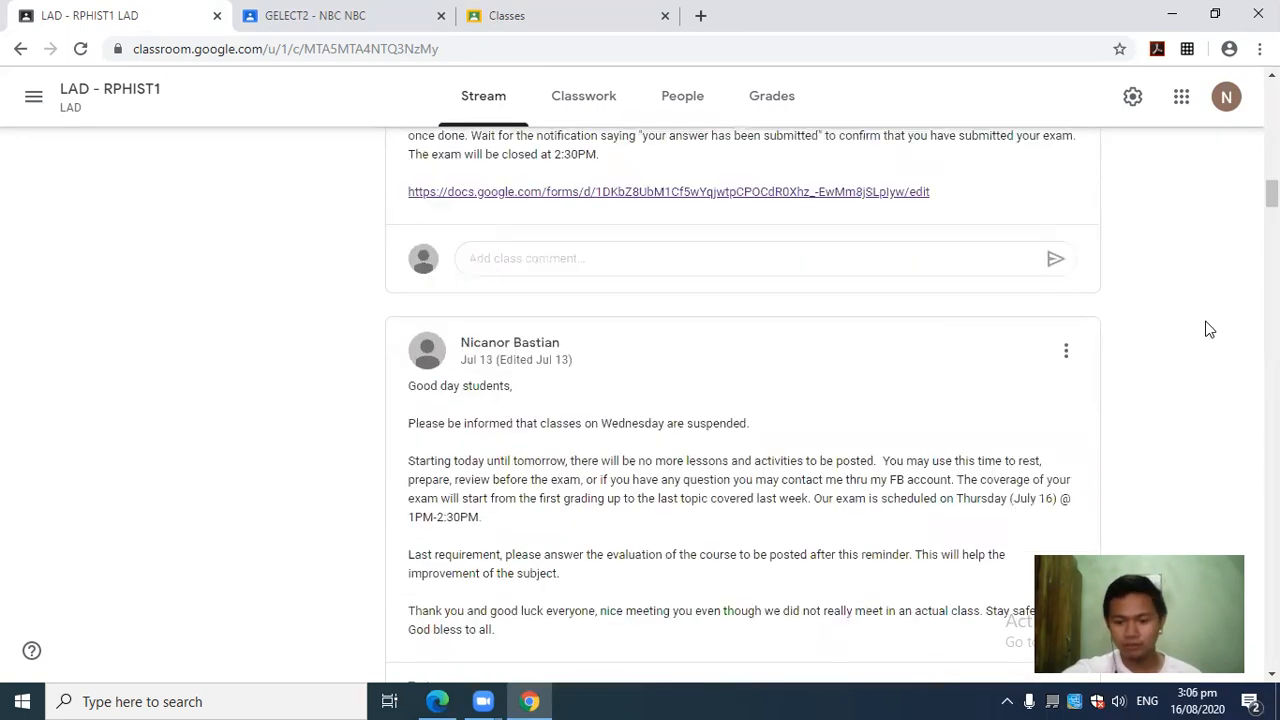
{"action": "scroll", "coordinate": [1200, 320], "scroll_direction": "down", "scroll_amount": 15}
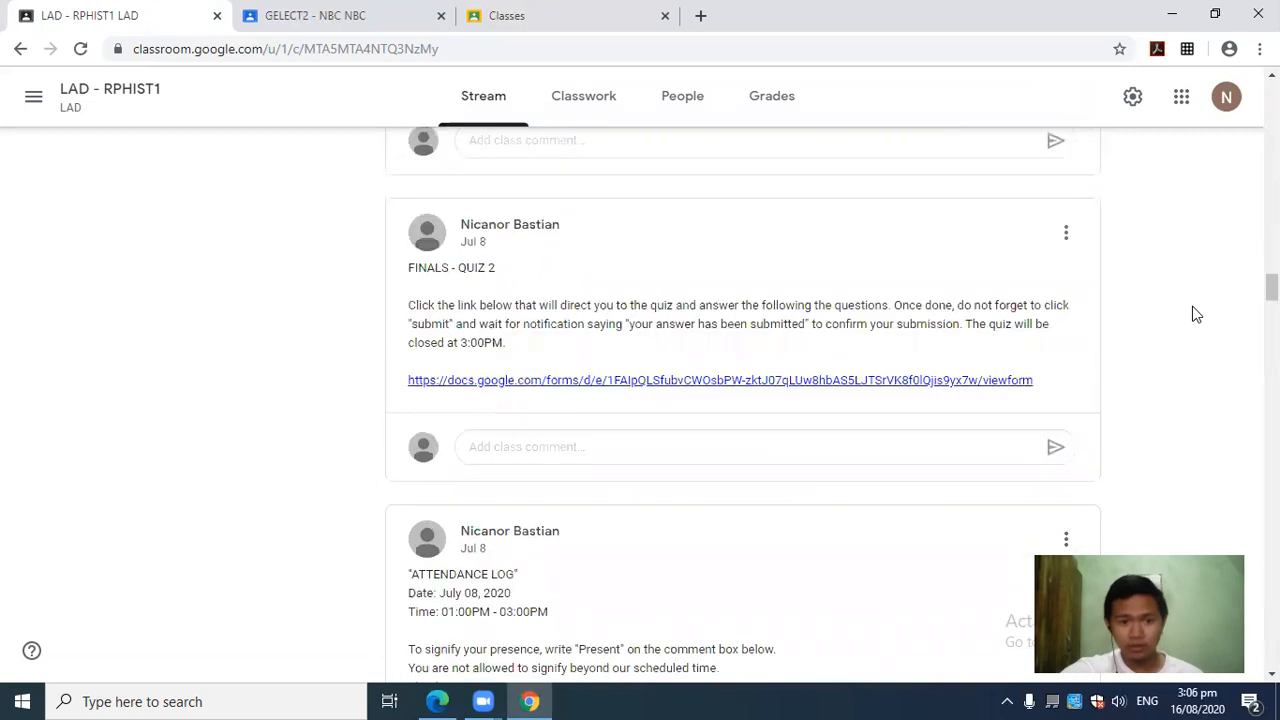
{"action": "scroll", "coordinate": [1198, 340], "scroll_direction": "up", "scroll_amount": 12}
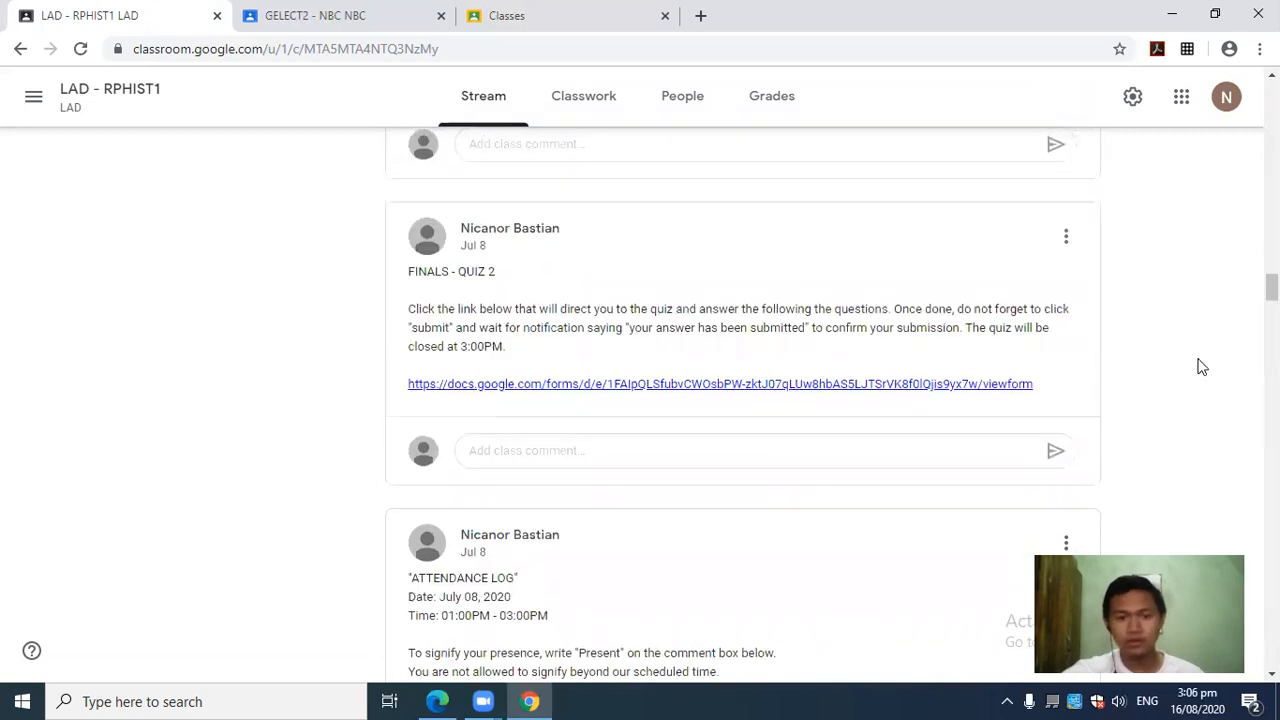
{"action": "scroll", "coordinate": [1192, 365], "scroll_direction": "up", "scroll_amount": 15}
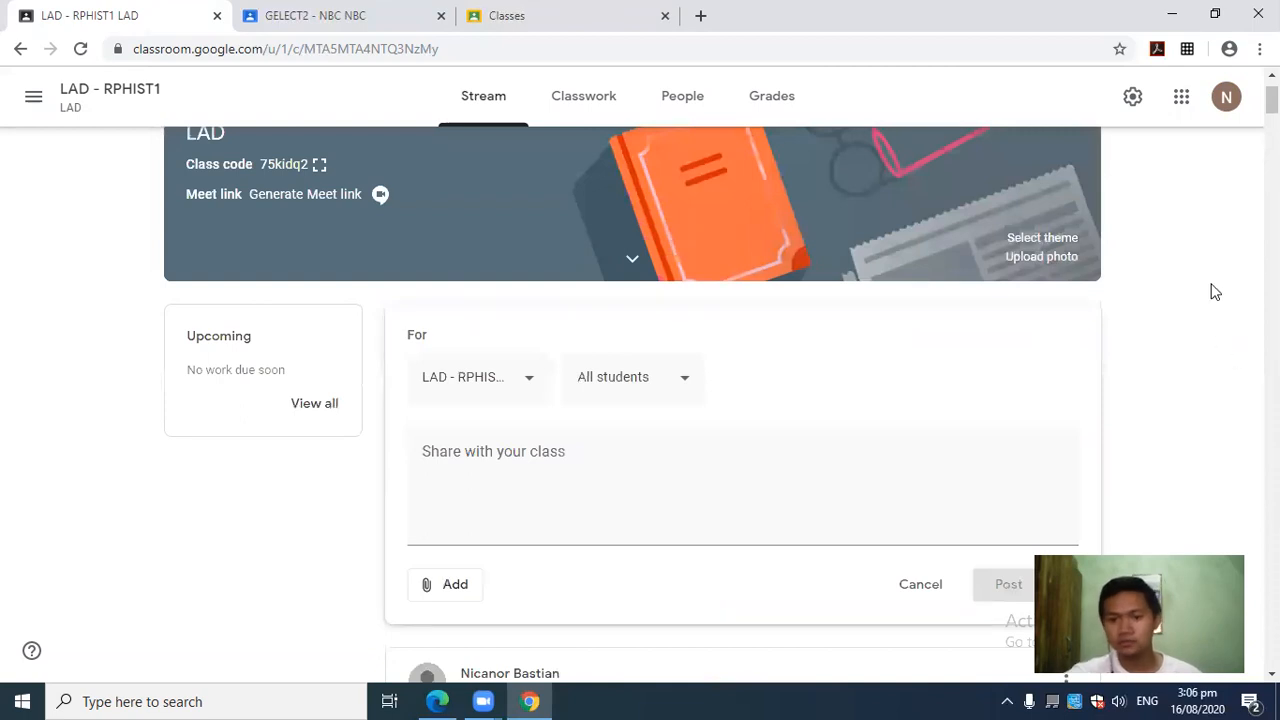
{"action": "scroll", "coordinate": [1271, 100], "scroll_direction": "up", "scroll_amount": 1}
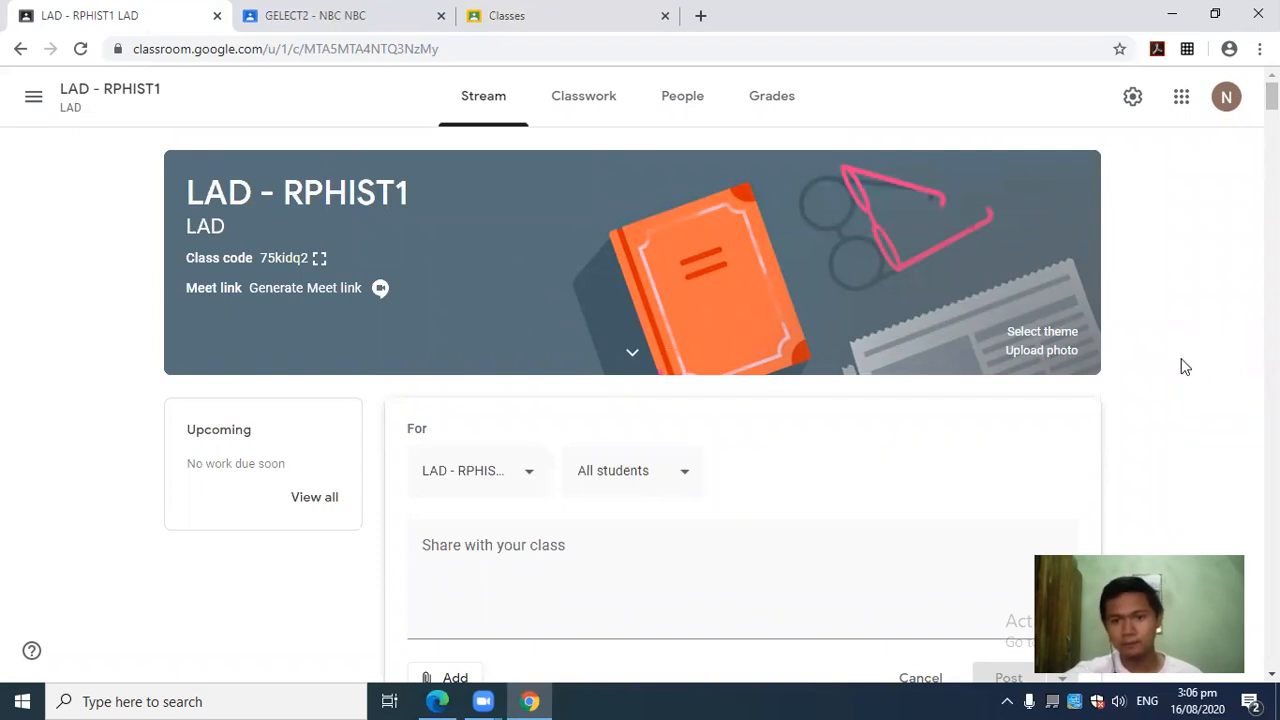
{"action": "scroll", "coordinate": [1181, 360], "scroll_direction": "down", "scroll_amount": 1}
{"action": "scroll", "coordinate": [1185, 356], "scroll_direction": "up", "scroll_amount": 1}
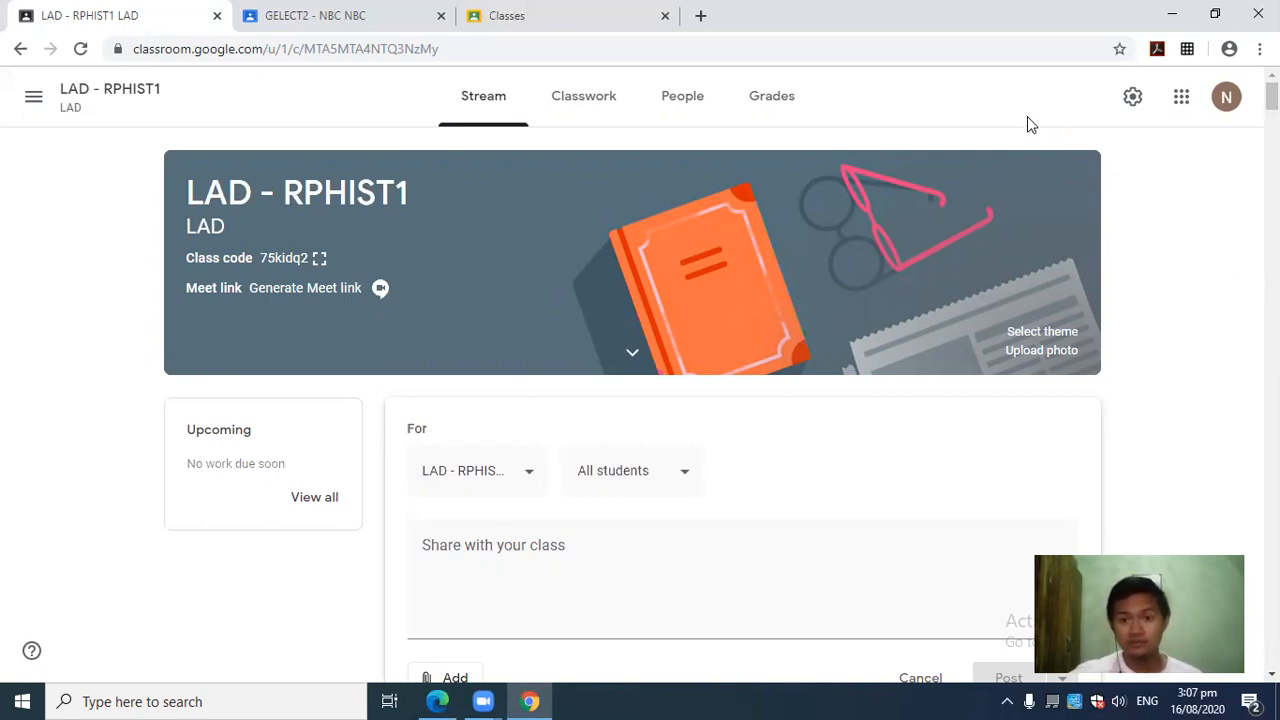
Scroll to the Jul 9 ATTENDANCE LOG post and highlight its title and date lines.
{"action": "scroll", "coordinate": [982, 90], "scroll_direction": "down", "scroll_amount": 1}
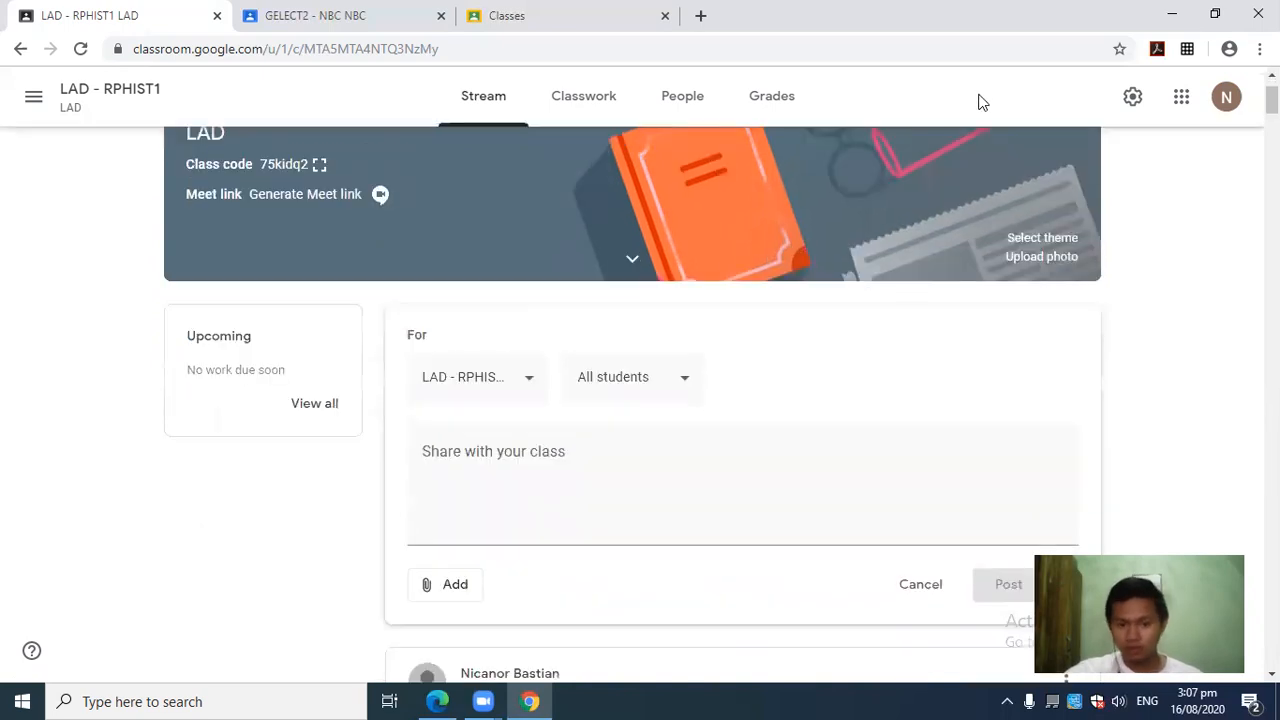
{"action": "scroll", "coordinate": [1020, 270], "scroll_direction": "down", "scroll_amount": 5}
{"action": "scroll", "coordinate": [1205, 270], "scroll_direction": "down", "scroll_amount": 15}
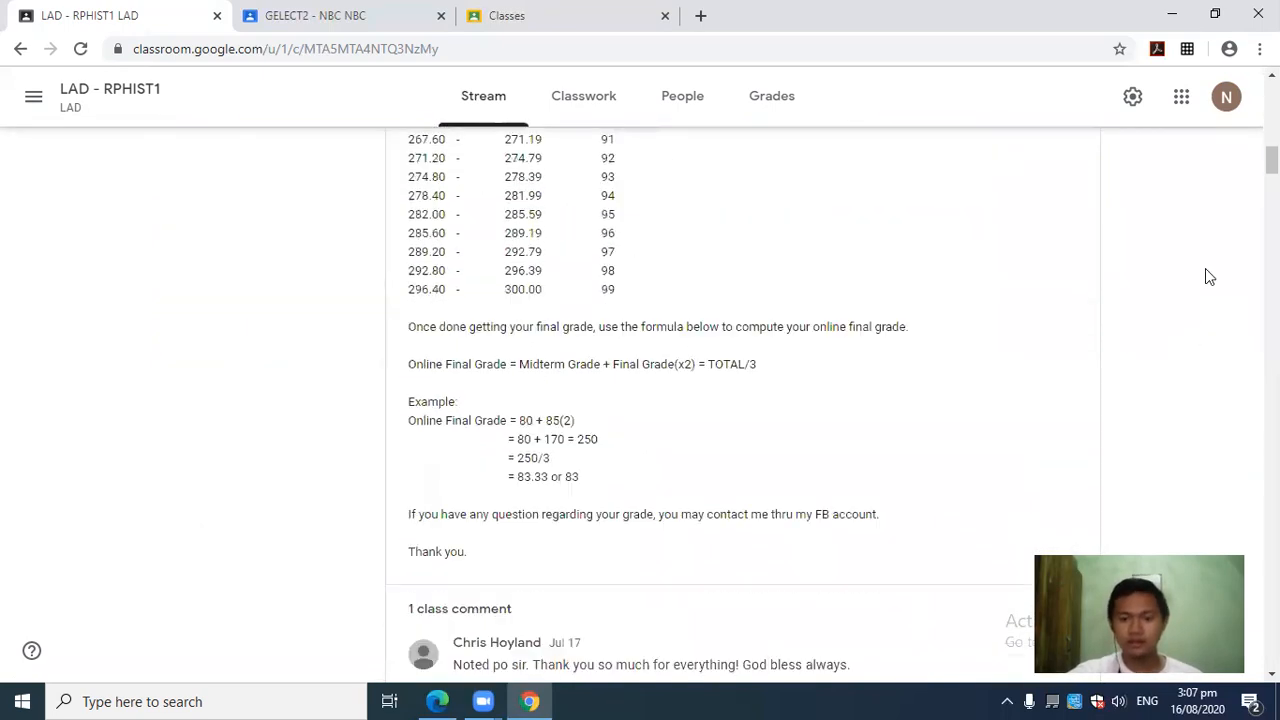
{"action": "scroll", "coordinate": [1190, 335], "scroll_direction": "down", "scroll_amount": 5}
{"action": "scroll", "coordinate": [1188, 334], "scroll_direction": "up", "scroll_amount": 3}
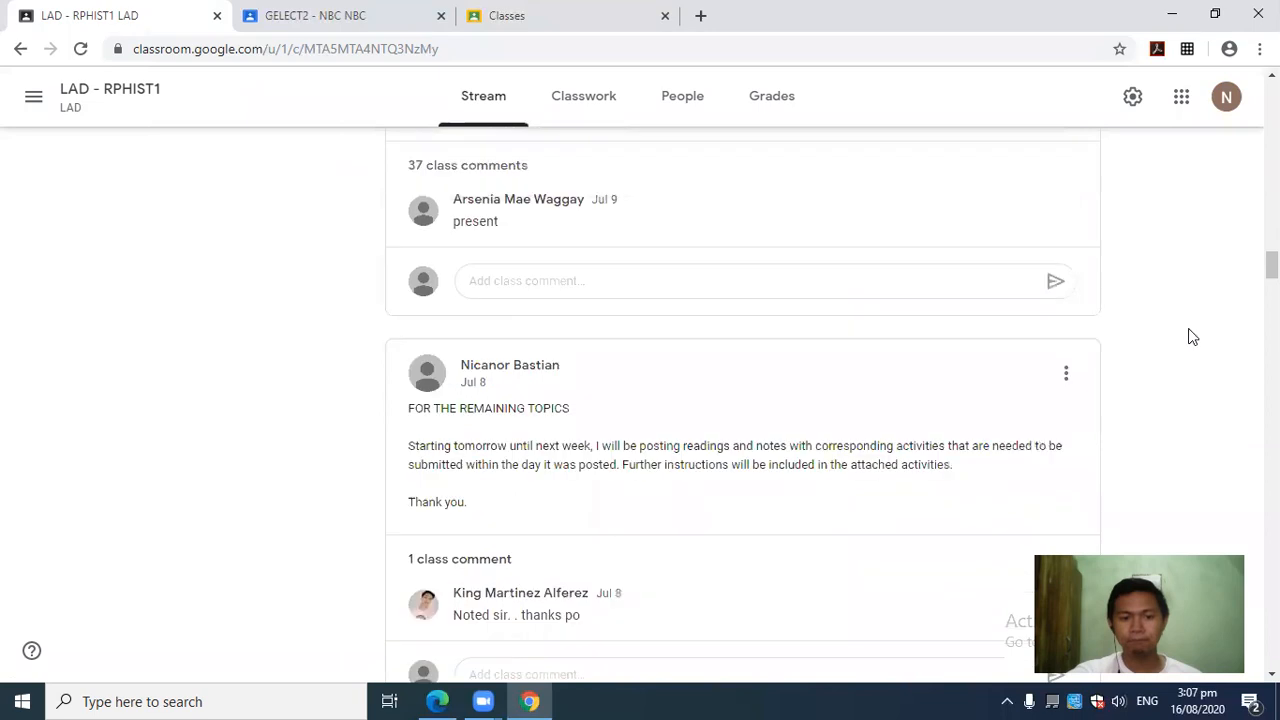
{"action": "scroll", "coordinate": [590, 347], "scroll_direction": "up", "scroll_amount": 1}
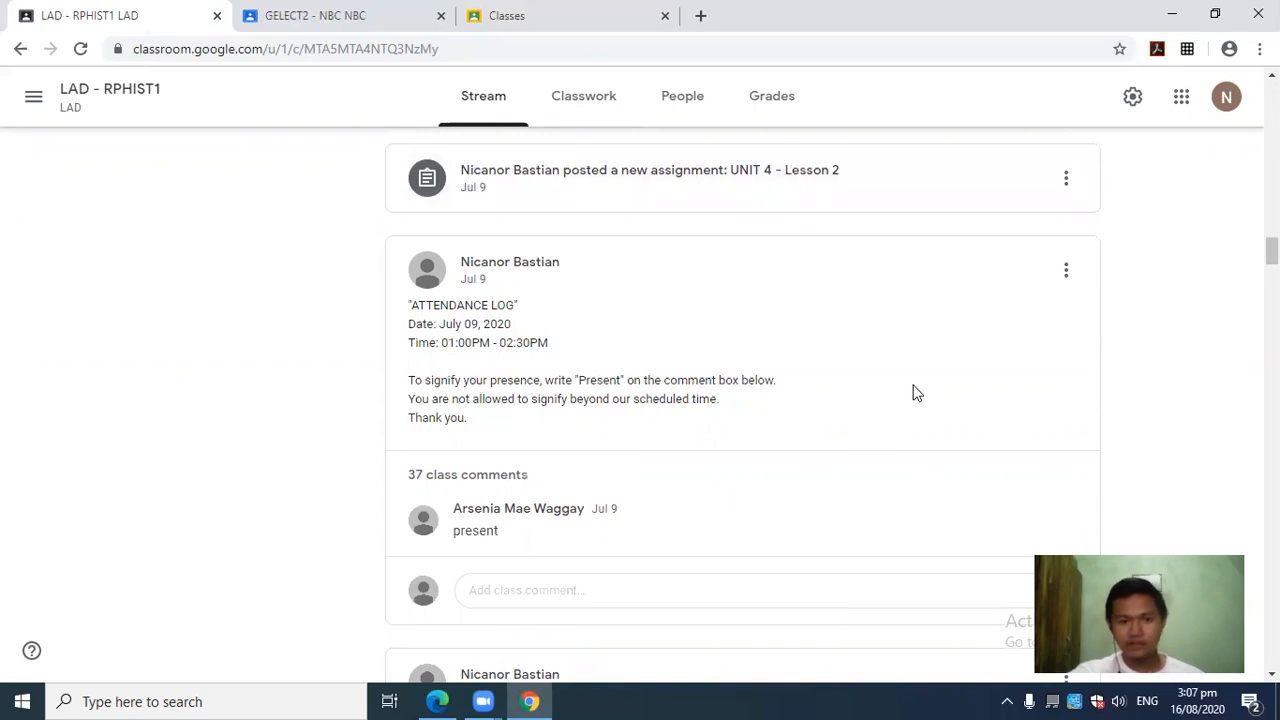
{"action": "left_click_drag", "start_coordinate": [410, 308], "coordinate": [528, 399]}
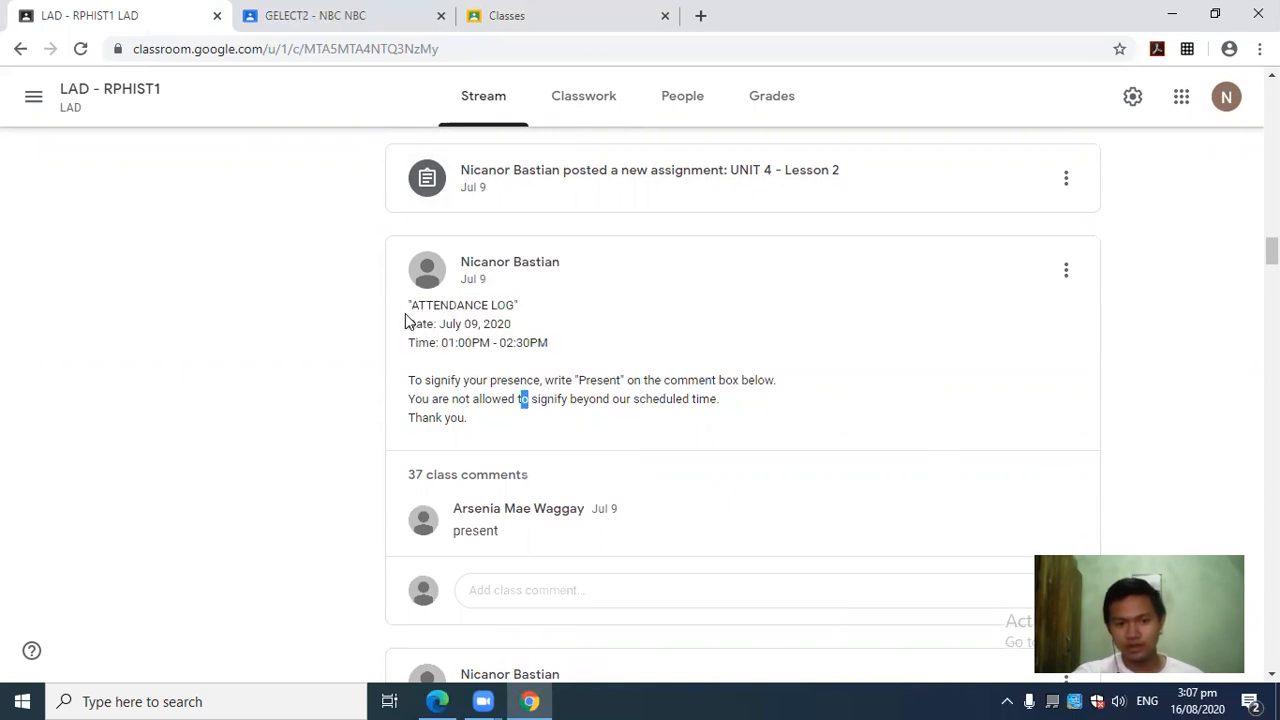
{"action": "left_click_drag", "start_coordinate": [406, 309], "coordinate": [515, 308]}
{"action": "left_click", "coordinate": [557, 342]}
{"action": "left_click_drag", "start_coordinate": [426, 330], "coordinate": [512, 326]}
{"action": "left_click", "coordinate": [549, 362]}
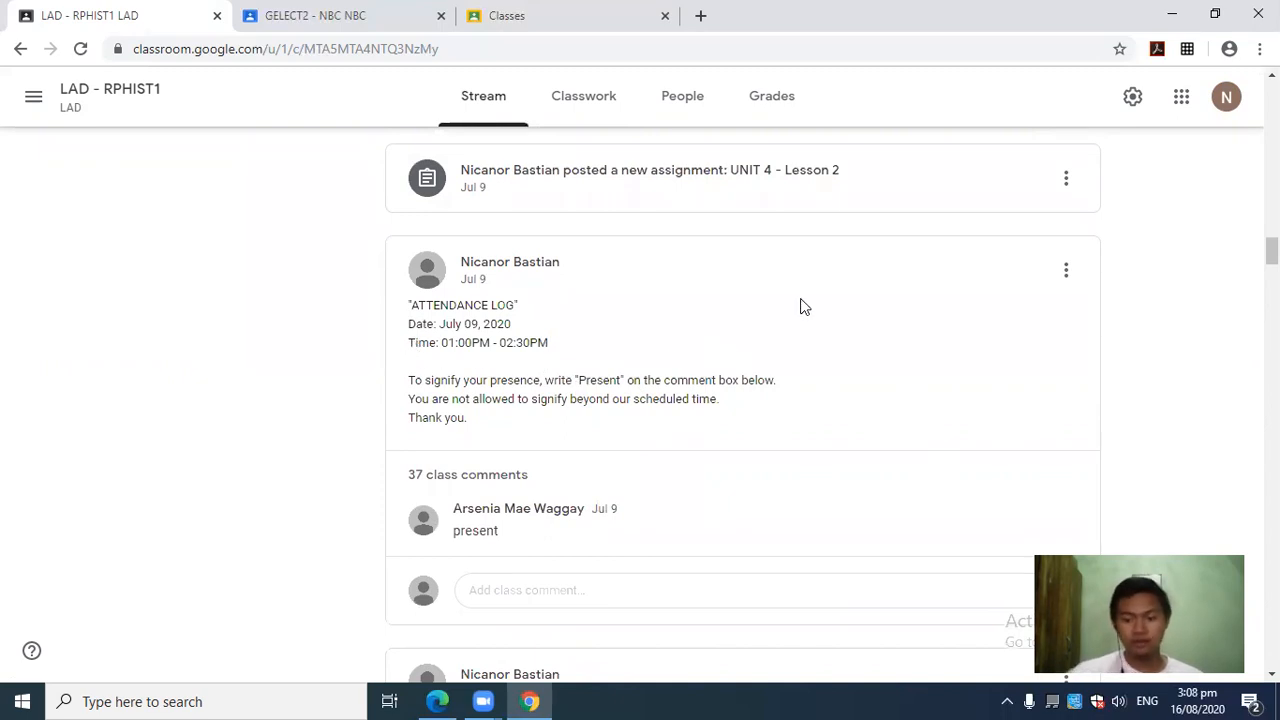
Select the attendance log post text and expand its 37 class comments.
{"action": "left_click_drag", "start_coordinate": [411, 381], "coordinate": [496, 384]}
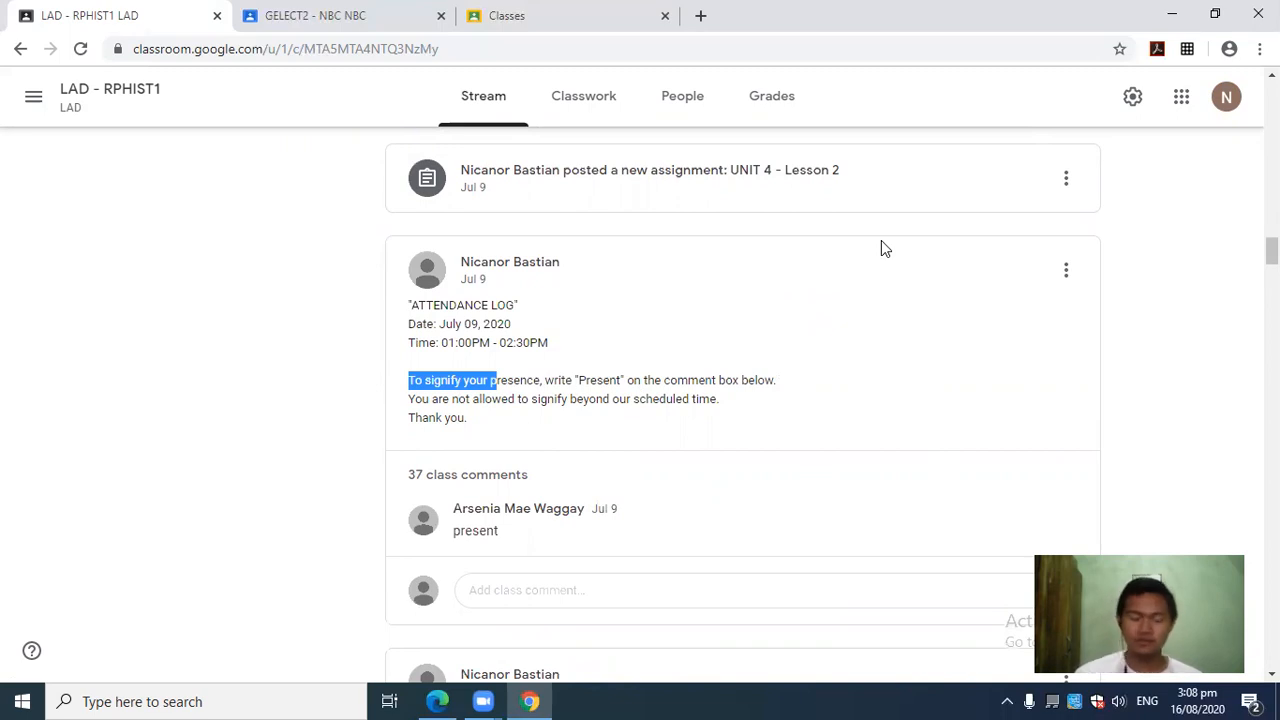
{"action": "left_click_drag", "start_coordinate": [470, 432], "coordinate": [412, 305]}
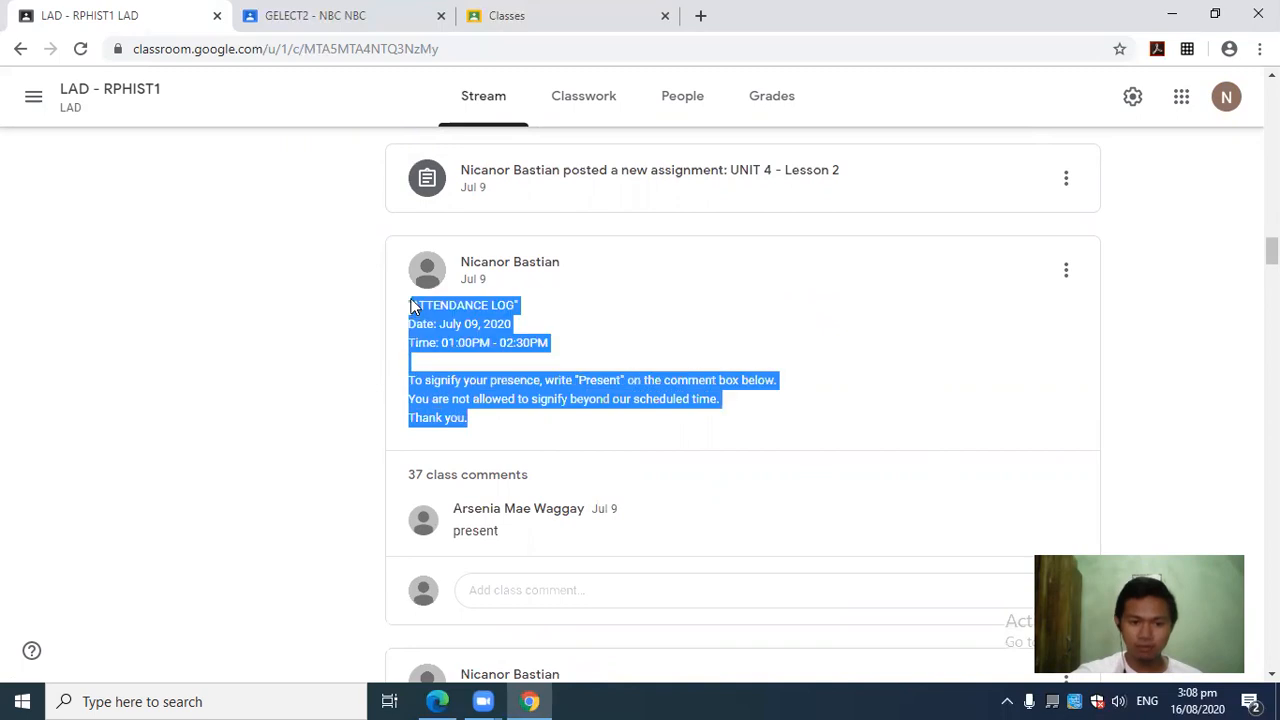
{"action": "left_click", "coordinate": [506, 482]}
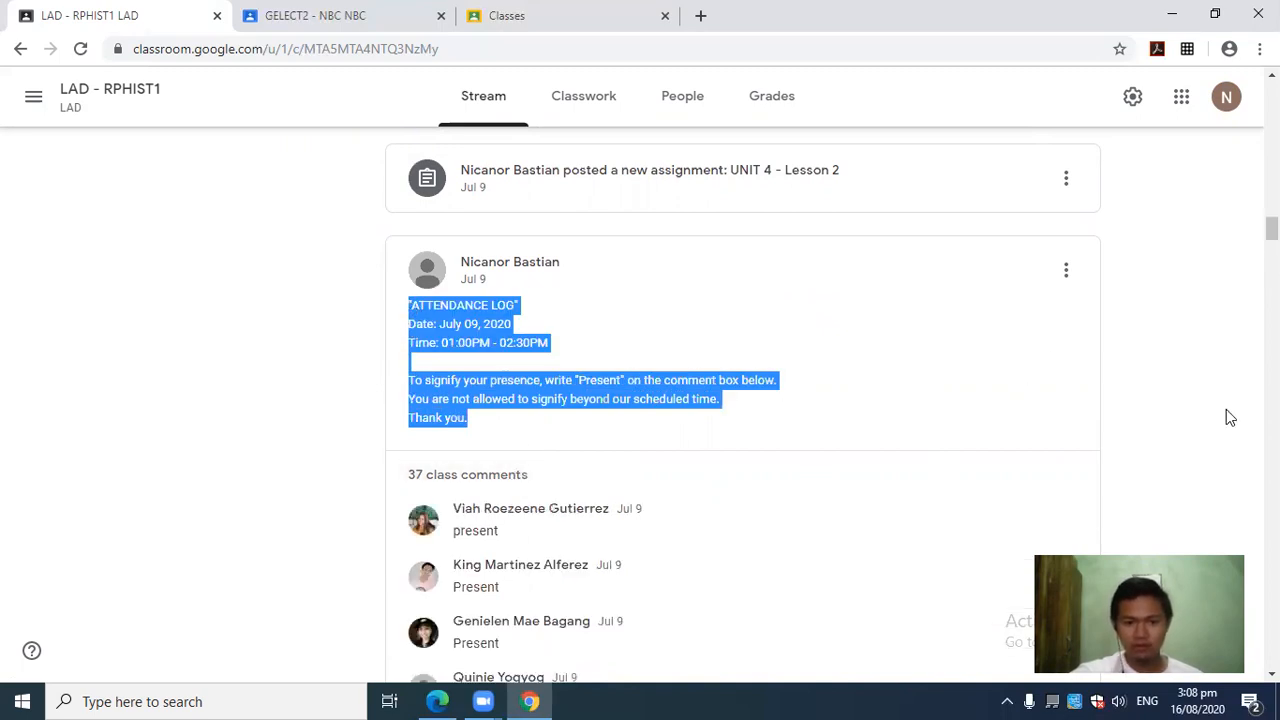
{"action": "left_click", "coordinate": [789, 386]}
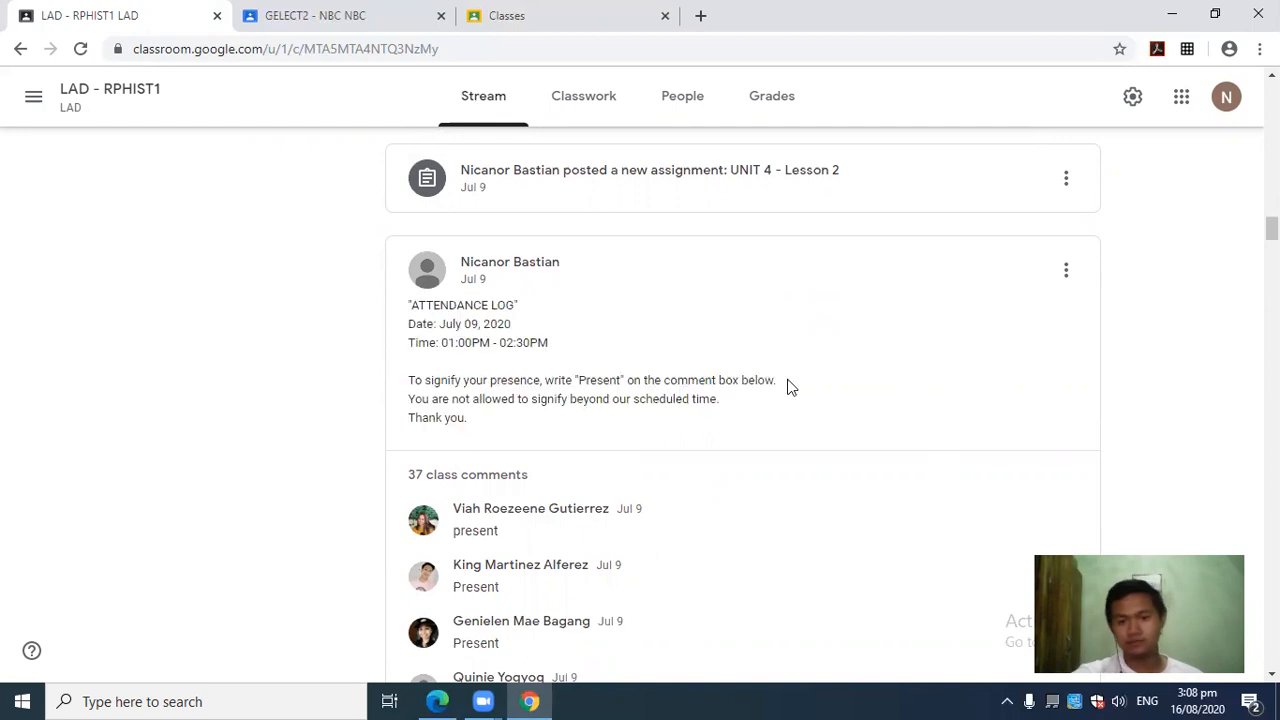
{"action": "scroll", "coordinate": [789, 387], "scroll_direction": "down", "scroll_amount": 4}
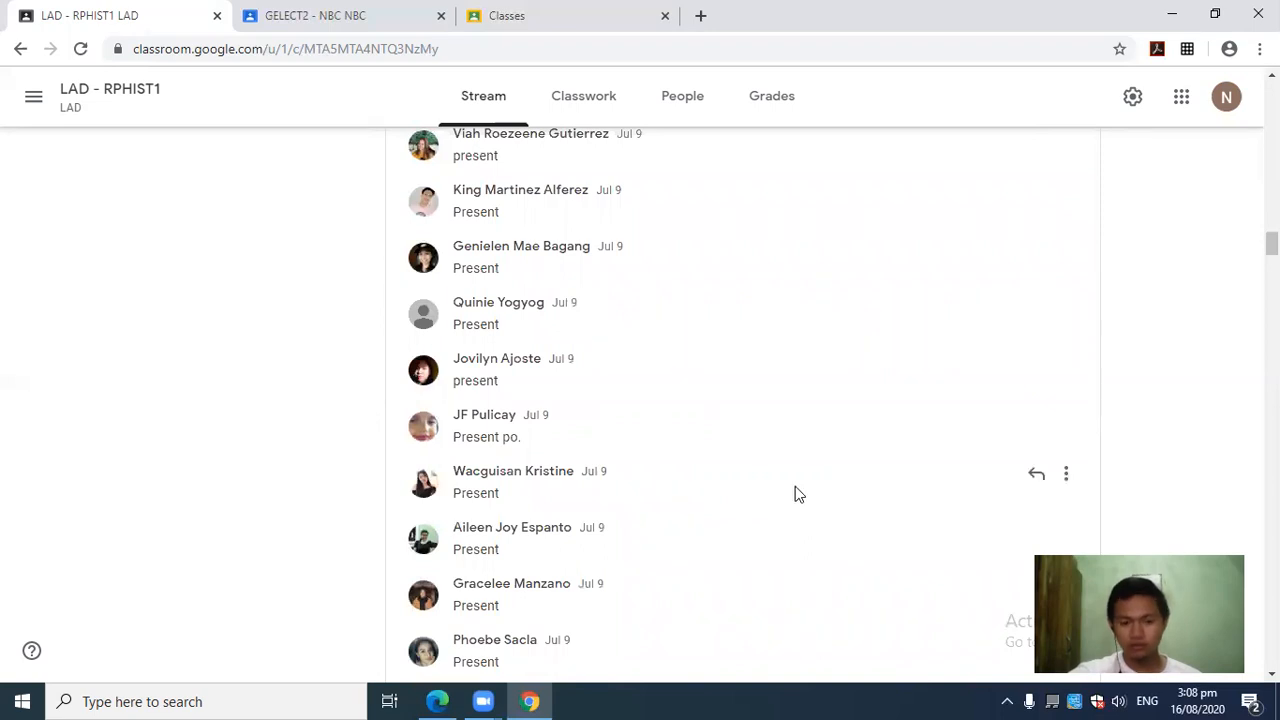
{"action": "scroll", "coordinate": [806, 477], "scroll_direction": "up", "scroll_amount": 5}
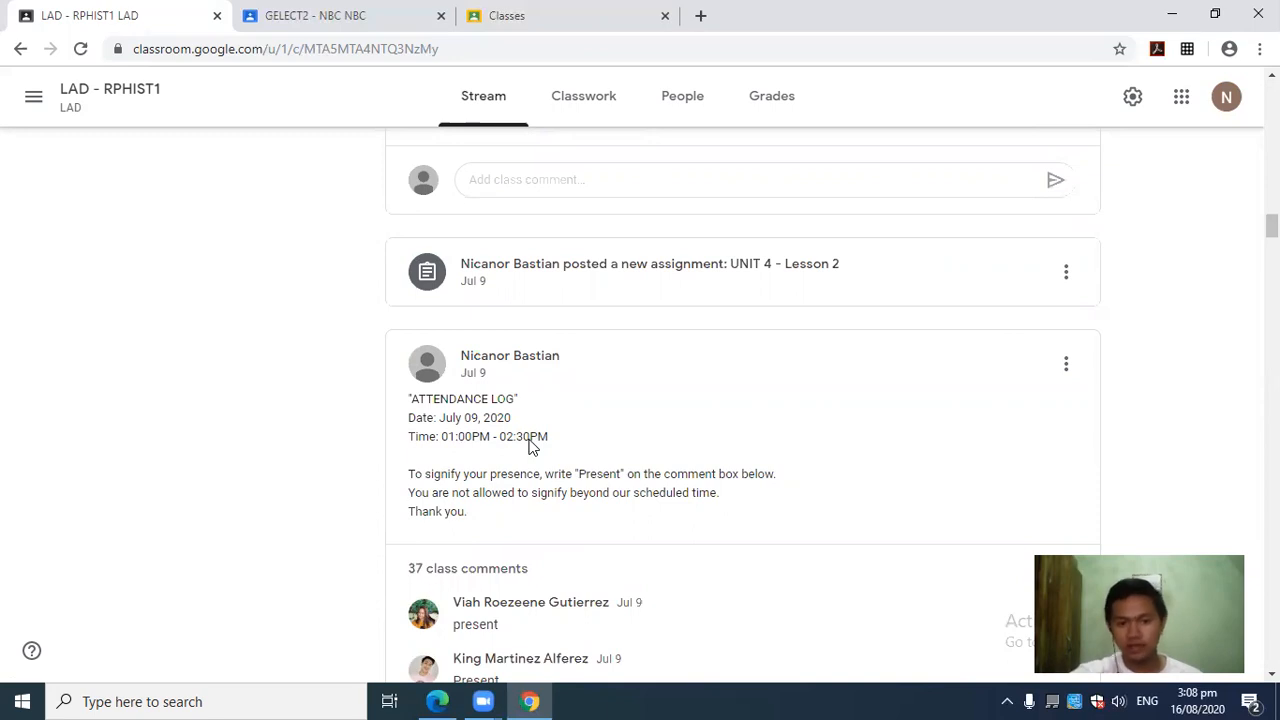
{"action": "left_click_drag", "start_coordinate": [447, 440], "coordinate": [490, 440]}
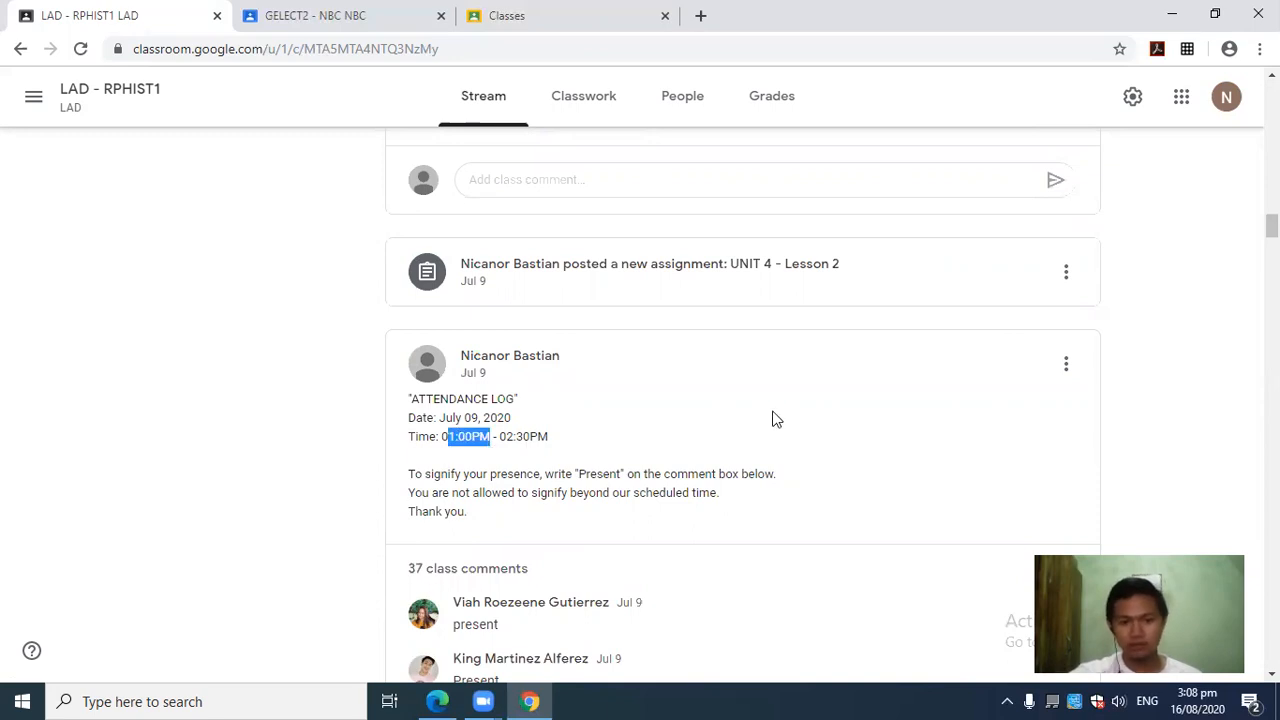
{"action": "left_click_drag", "start_coordinate": [507, 441], "coordinate": [537, 441]}
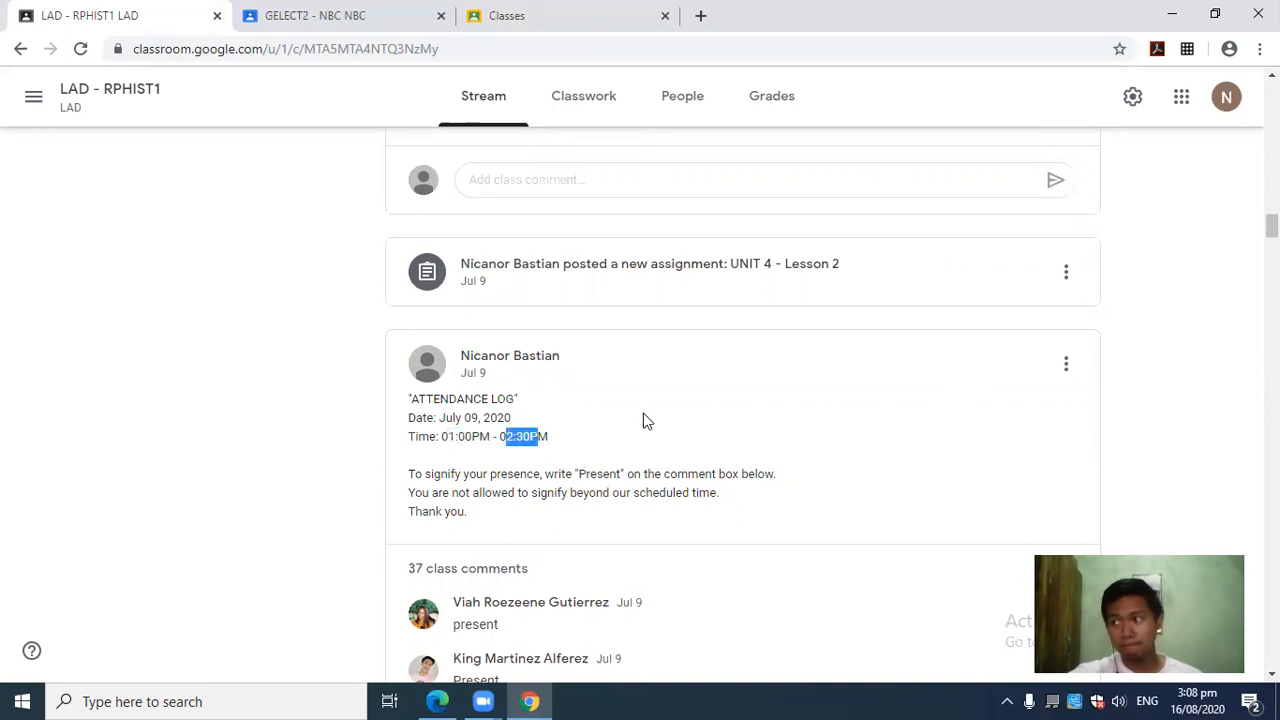
{"action": "left_click", "coordinate": [615, 422]}
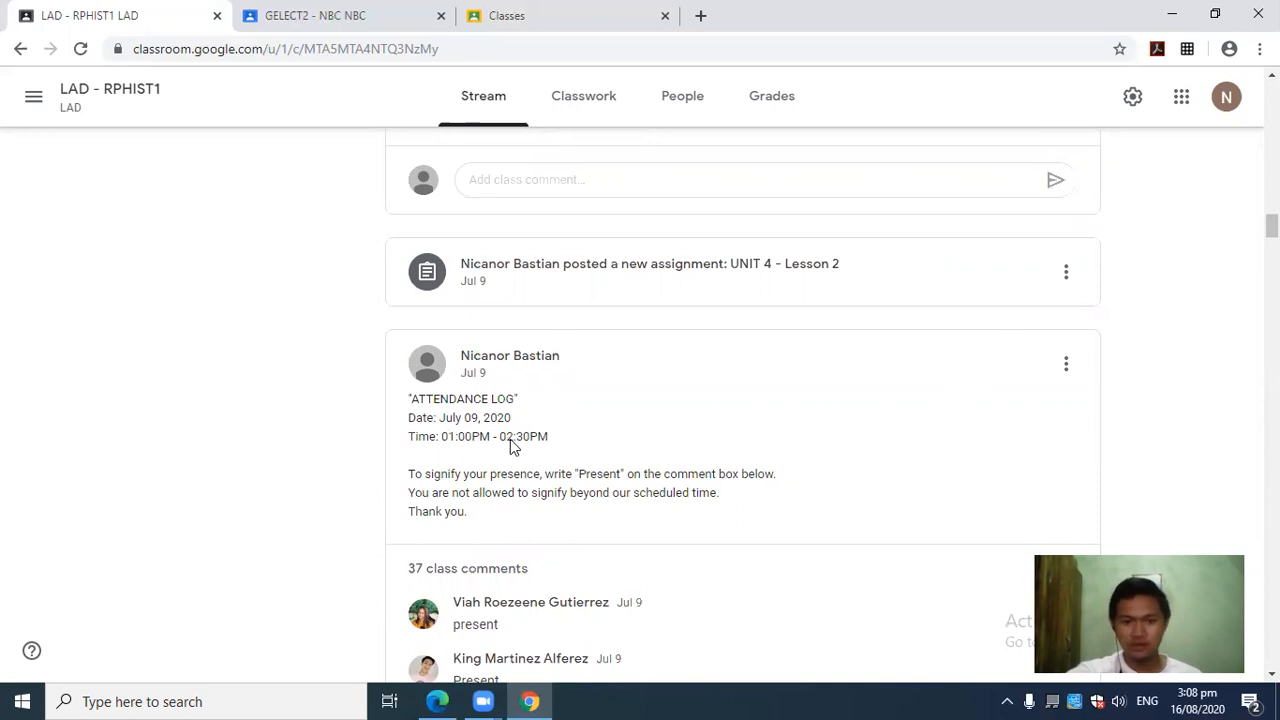
{"action": "mouse_move", "coordinate": [493, 441]}
{"action": "left_mouse_down"}
{"action": "mouse_move", "coordinate": [528, 442]}
{"action": "mouse_move", "coordinate": [497, 441]}
{"action": "left_mouse_up"}
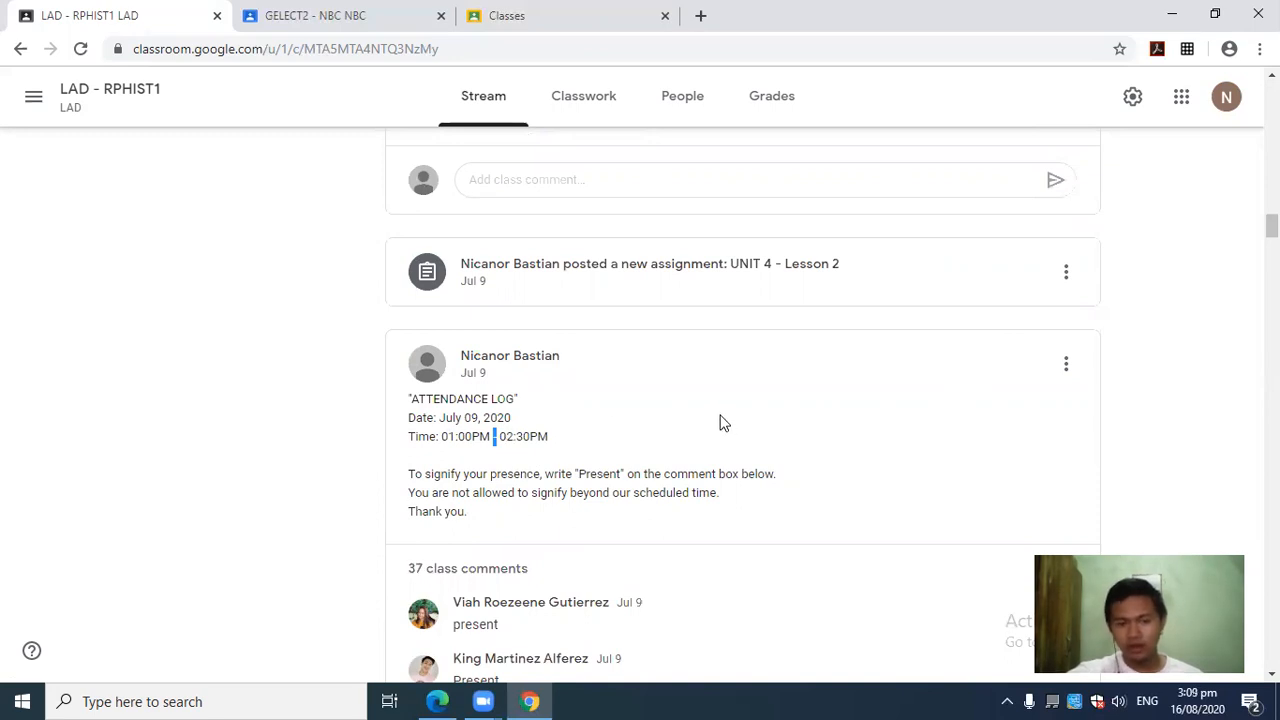
{"action": "scroll", "coordinate": [714, 428], "scroll_direction": "down", "scroll_amount": 10}
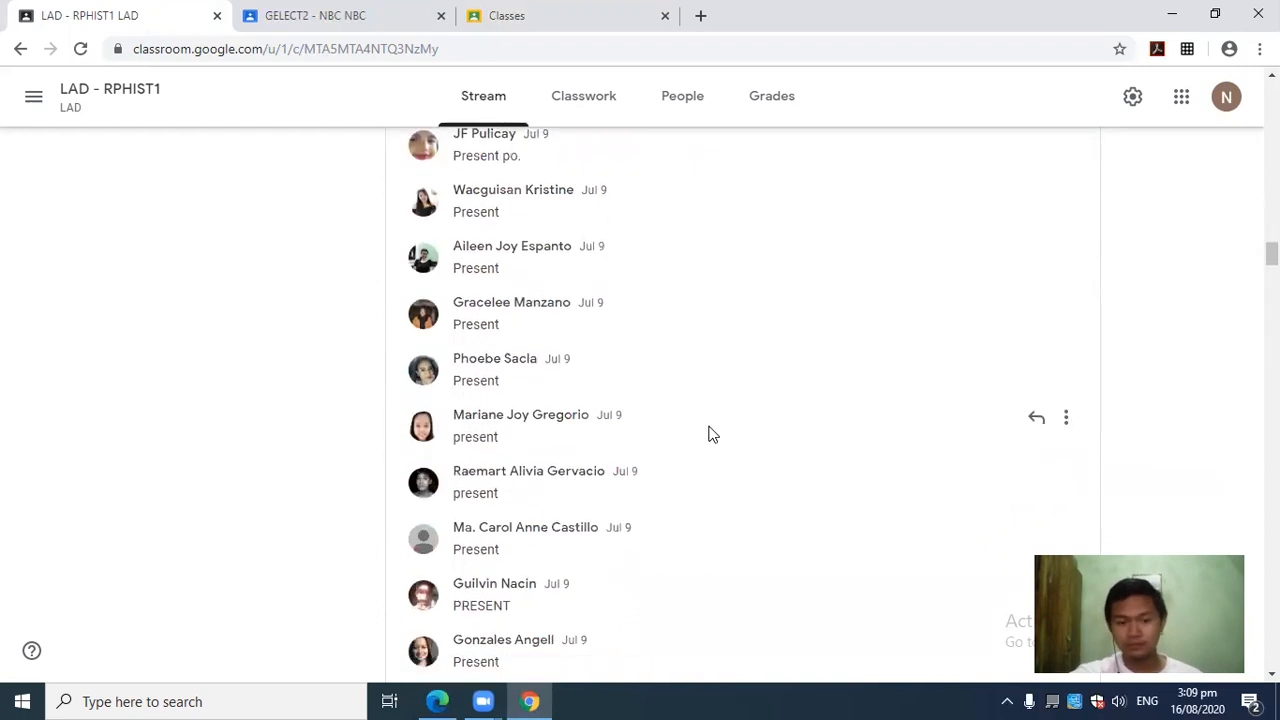
{"action": "scroll", "coordinate": [704, 430], "scroll_direction": "down", "scroll_amount": 5}
{"action": "scroll", "coordinate": [645, 545], "scroll_direction": "down", "scroll_amount": 9}
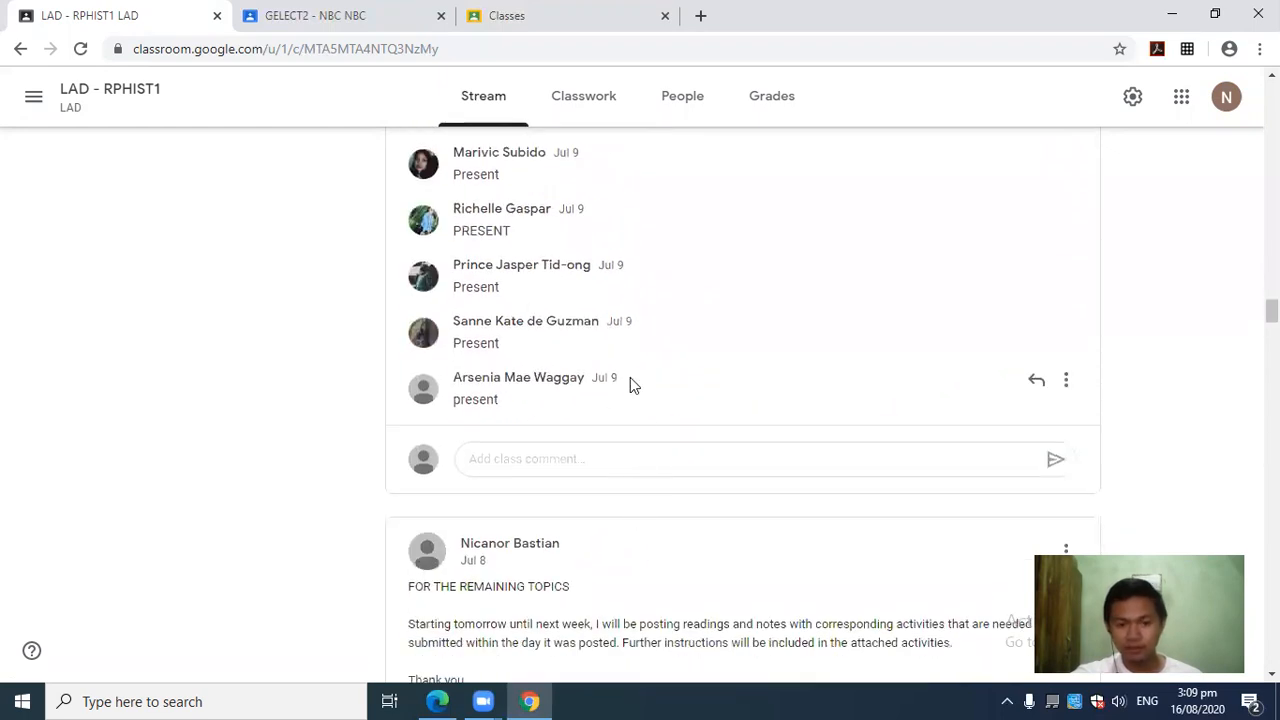
{"action": "left_click_drag", "start_coordinate": [620, 385], "coordinate": [593, 386]}
{"action": "scroll", "coordinate": [629, 434], "scroll_direction": "up", "scroll_amount": 3}
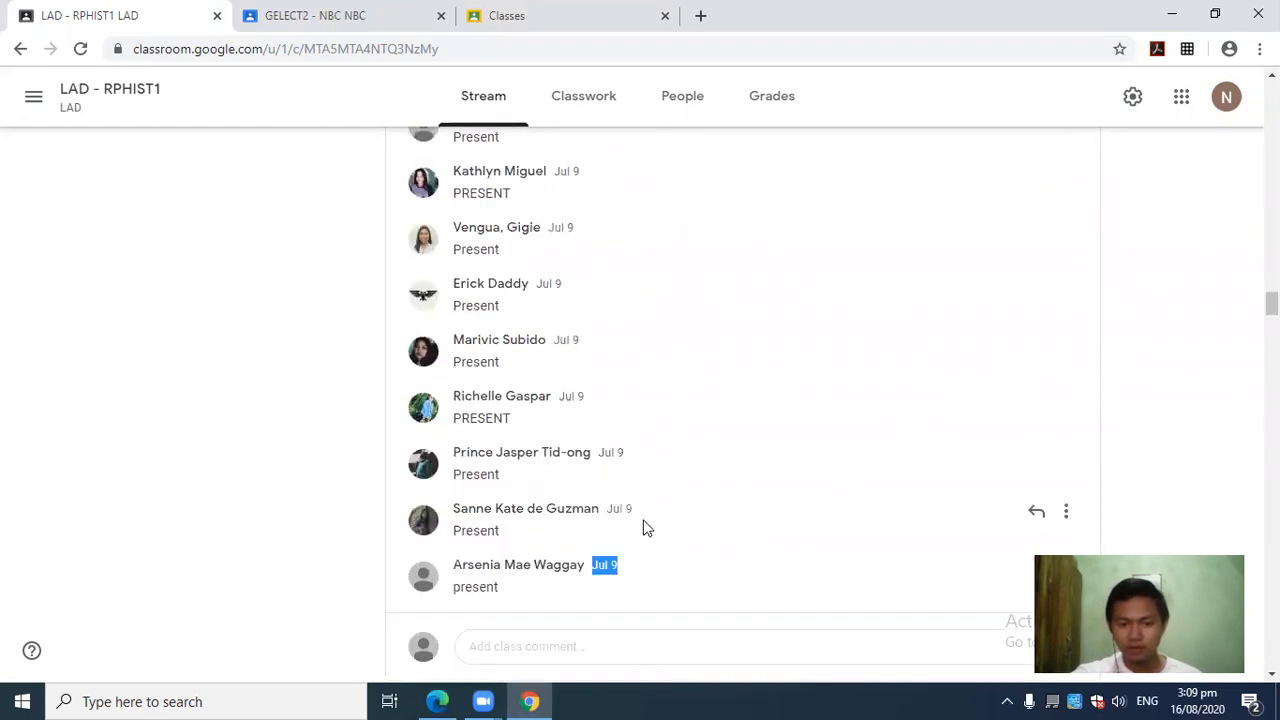
{"action": "left_click_drag", "start_coordinate": [636, 512], "coordinate": [608, 508]}
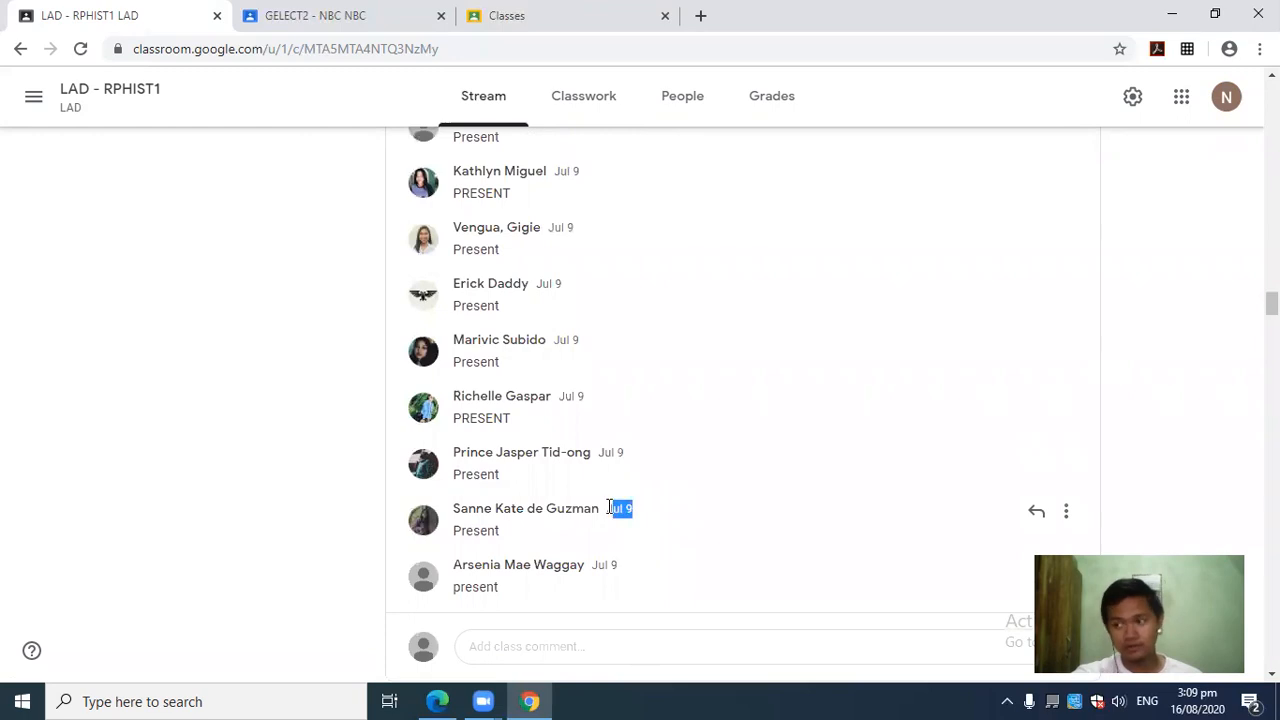
{"action": "scroll", "coordinate": [612, 488], "scroll_direction": "up", "scroll_amount": 15}
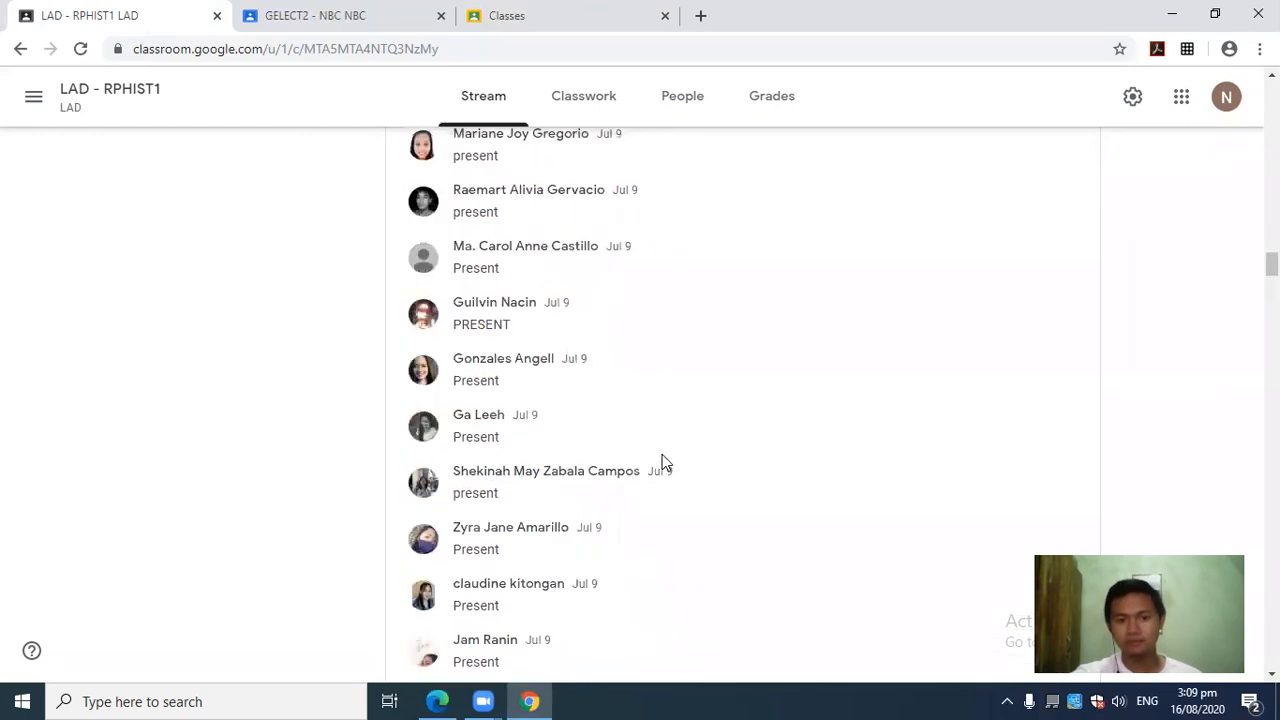
{"action": "scroll", "coordinate": [662, 454], "scroll_direction": "up", "scroll_amount": 6}
{"action": "scroll", "coordinate": [663, 449], "scroll_direction": "down", "scroll_amount": 4}
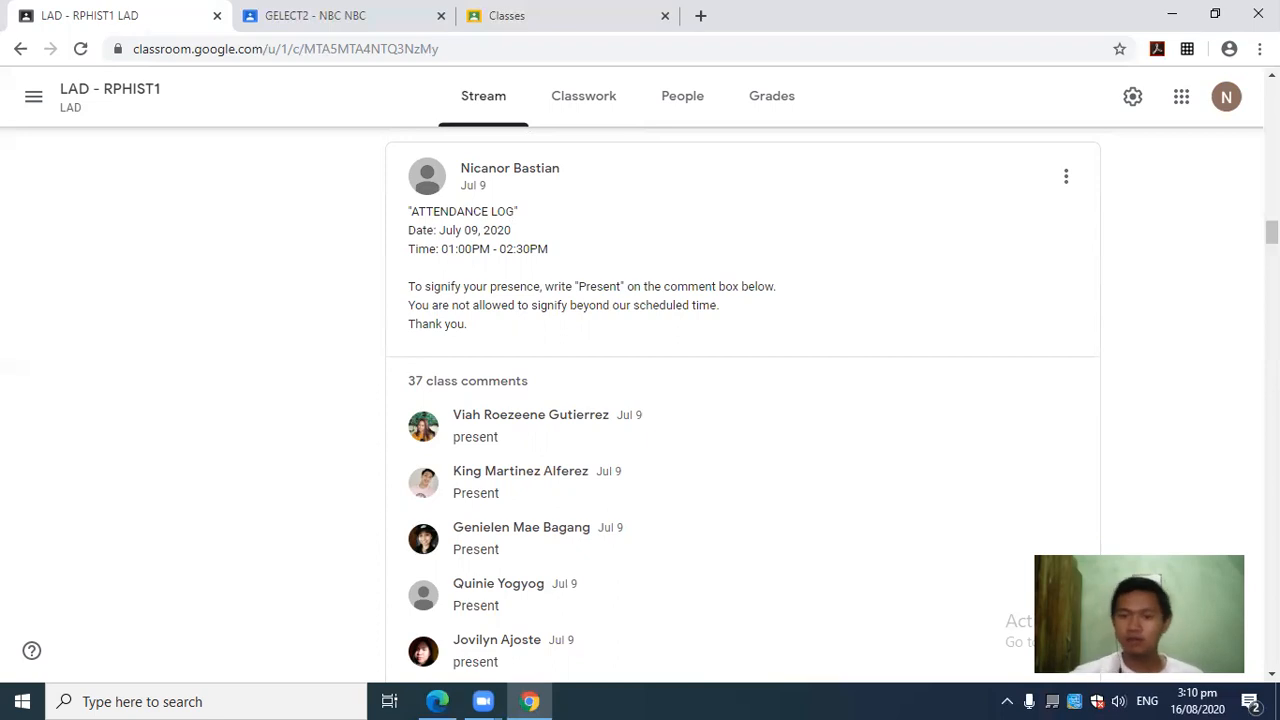
Minimize the Chrome window holding the LAD - RPHIST1 stream to reveal the desktop.
{"action": "left_click", "coordinate": [1172, 12]}
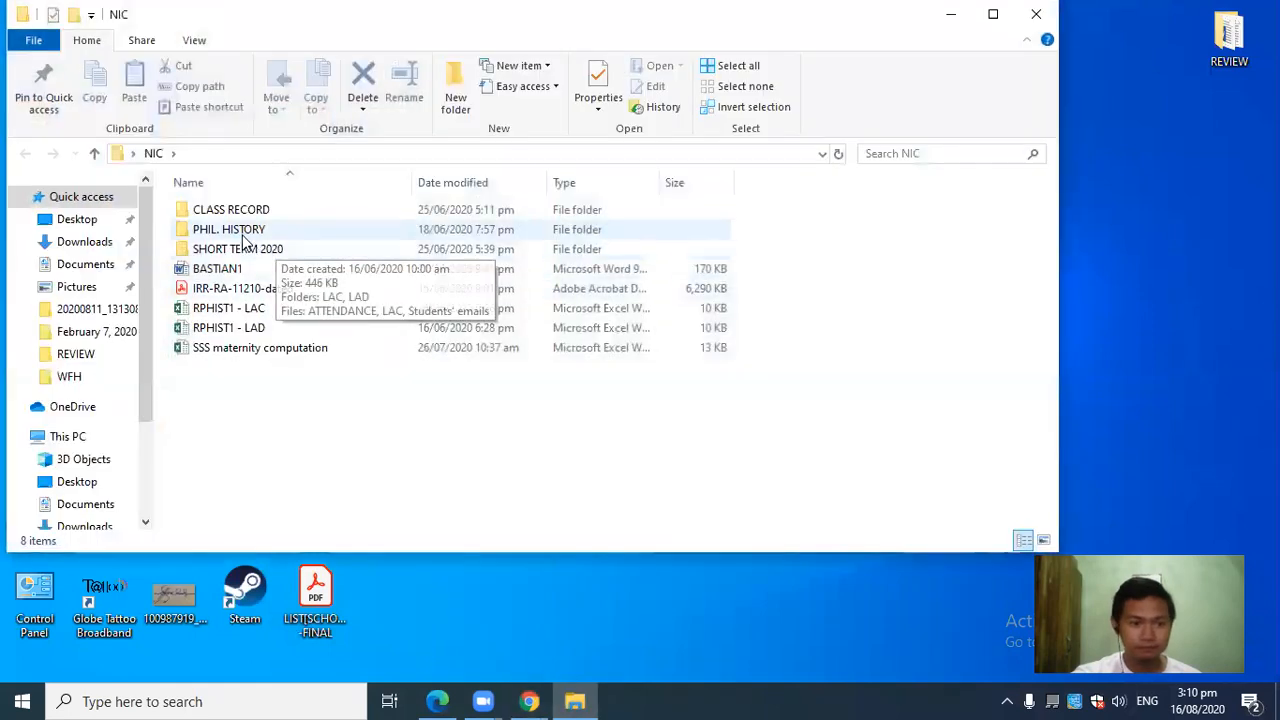
Open UNIT 1 - Lesson 2.2 from the PHIL. HISTORY > Modules > UNIT 1 folder.
{"action": "double_click", "coordinate": [245, 247]}
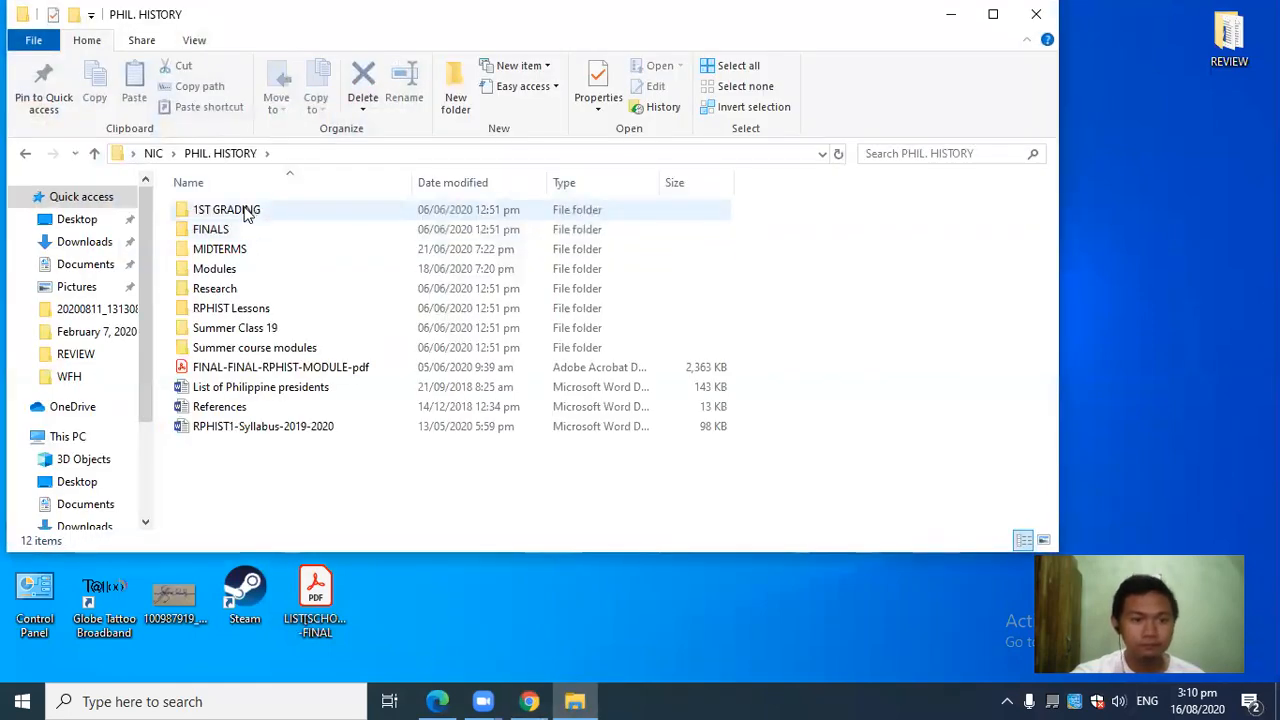
{"action": "double_click", "coordinate": [228, 270]}
{"action": "left_click", "coordinate": [236, 214]}
{"action": "double_click", "coordinate": [285, 268]}
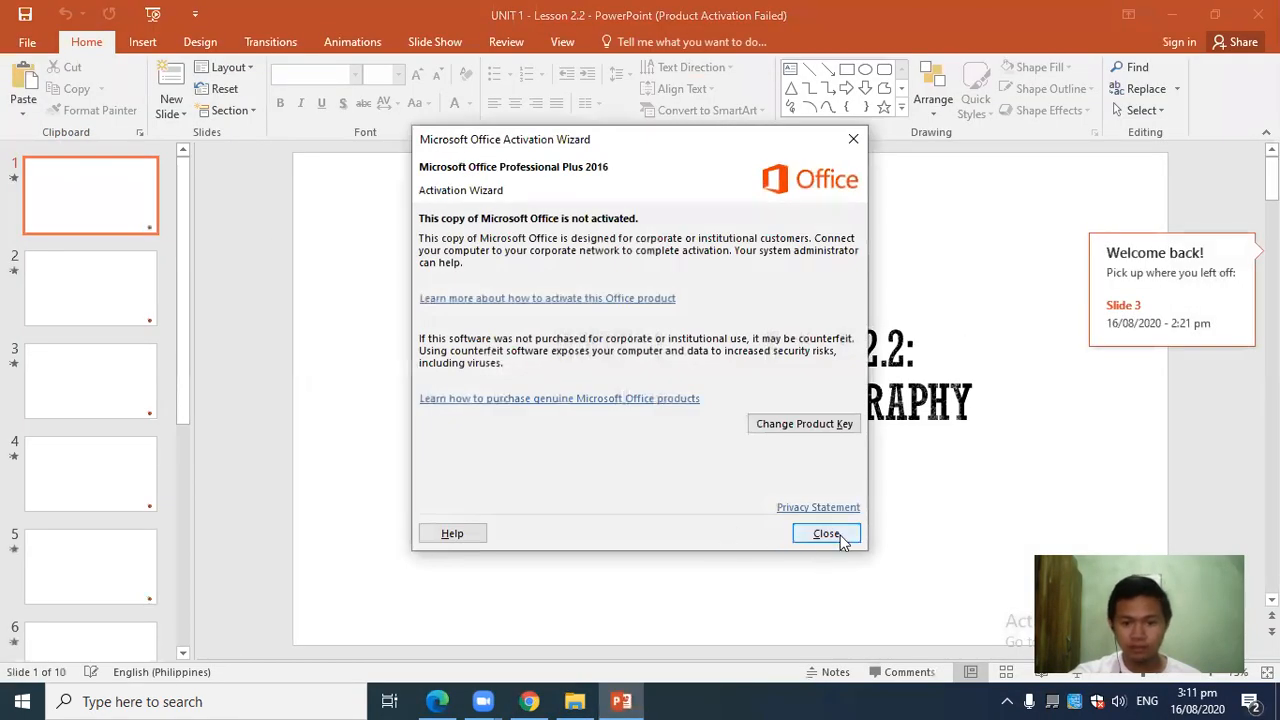
Close the Office Activation Wizard and glance through the Philippine Historiography slides.
{"action": "left_click", "coordinate": [826, 529]}
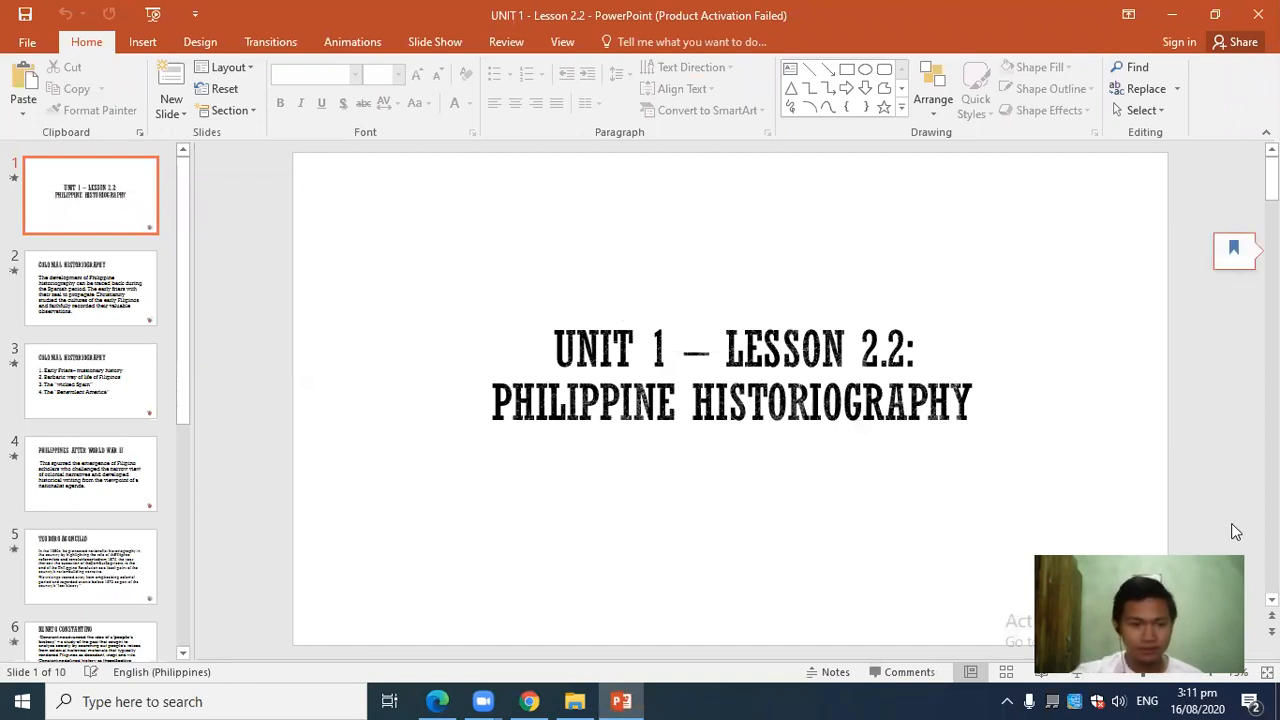
{"action": "scroll", "coordinate": [391, 300], "scroll_direction": "down", "scroll_amount": 2}
{"action": "scroll", "coordinate": [391, 300], "scroll_direction": "up", "scroll_amount": 2}
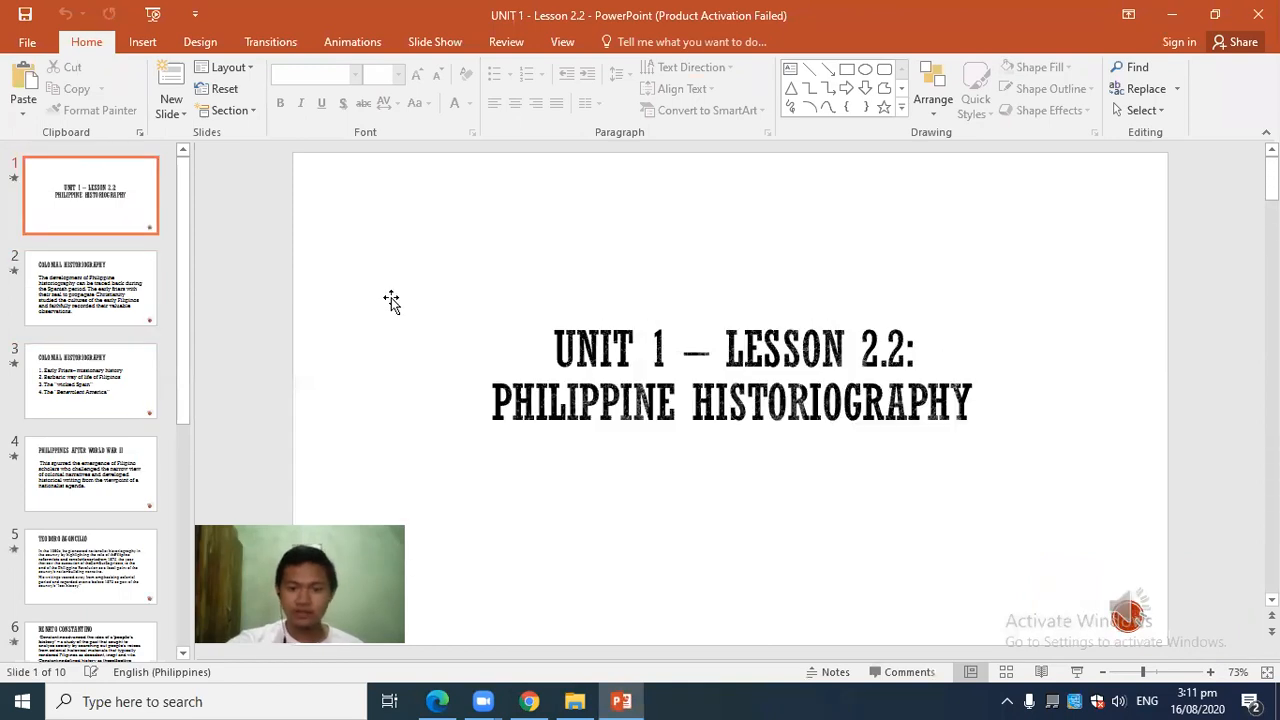
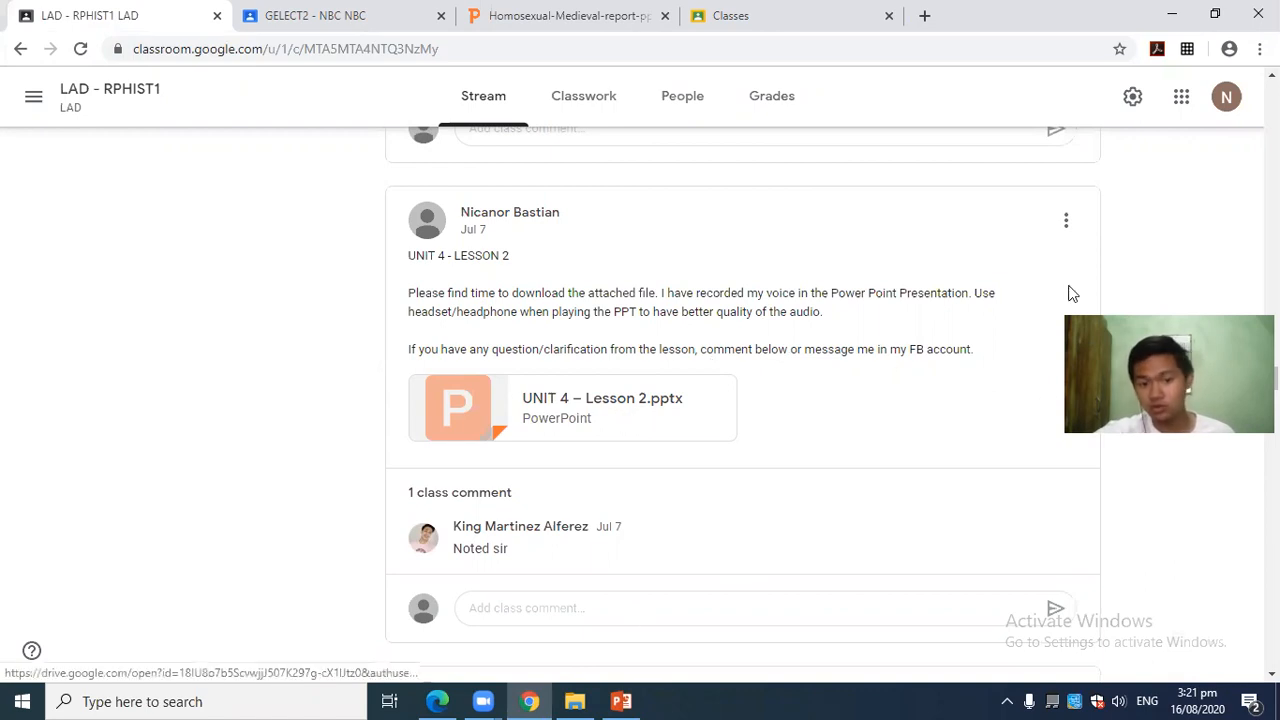
Scroll through the Jul 7 and Jul 8 posts and their class comments in the LAD - RPHIST1 stream.
{"action": "scroll", "coordinate": [720, 436], "scroll_direction": "down", "scroll_amount": 3}
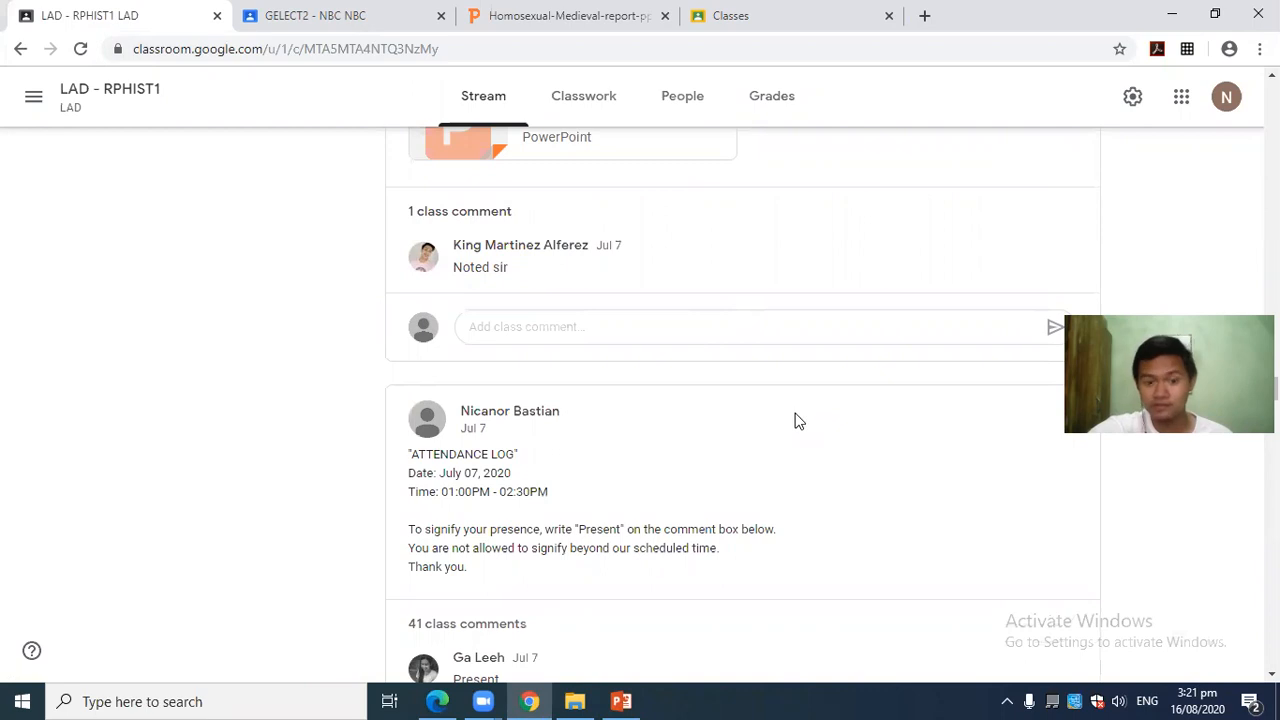
{"action": "scroll", "coordinate": [871, 418], "scroll_direction": "up", "scroll_amount": 1}
{"action": "scroll", "coordinate": [870, 412], "scroll_direction": "up", "scroll_amount": 4}
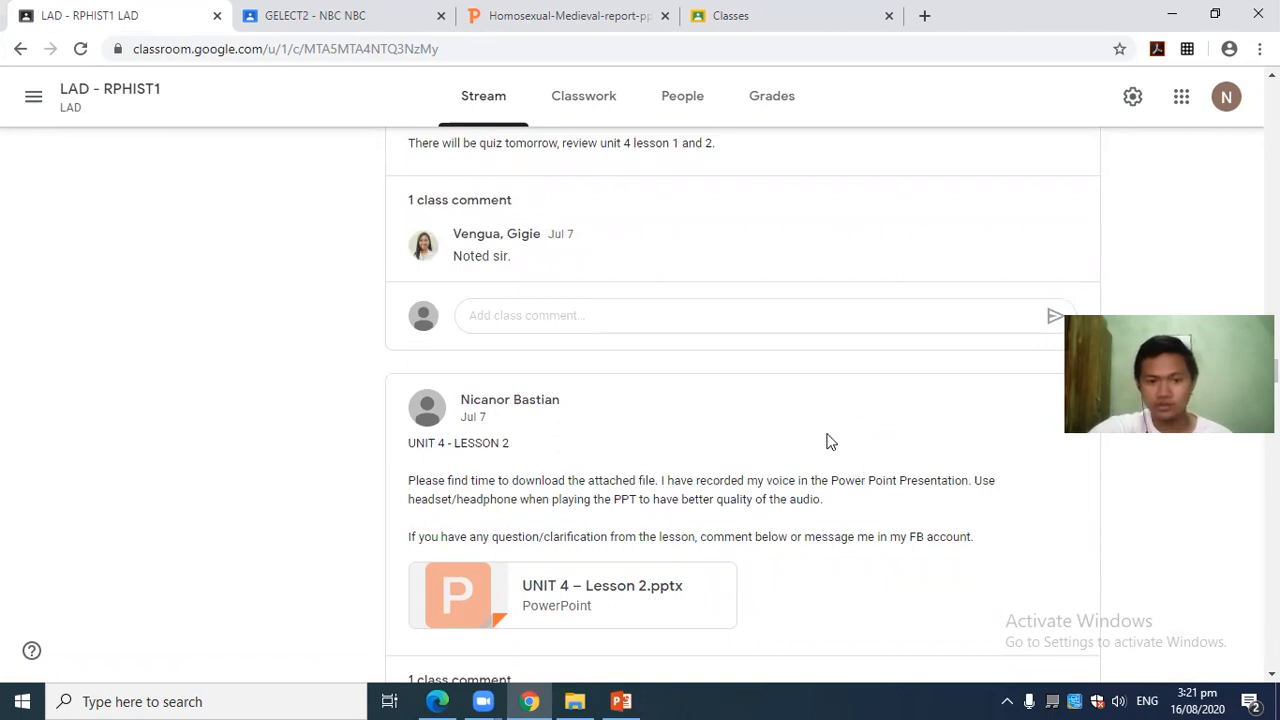
{"action": "scroll", "coordinate": [828, 432], "scroll_direction": "up", "scroll_amount": 6}
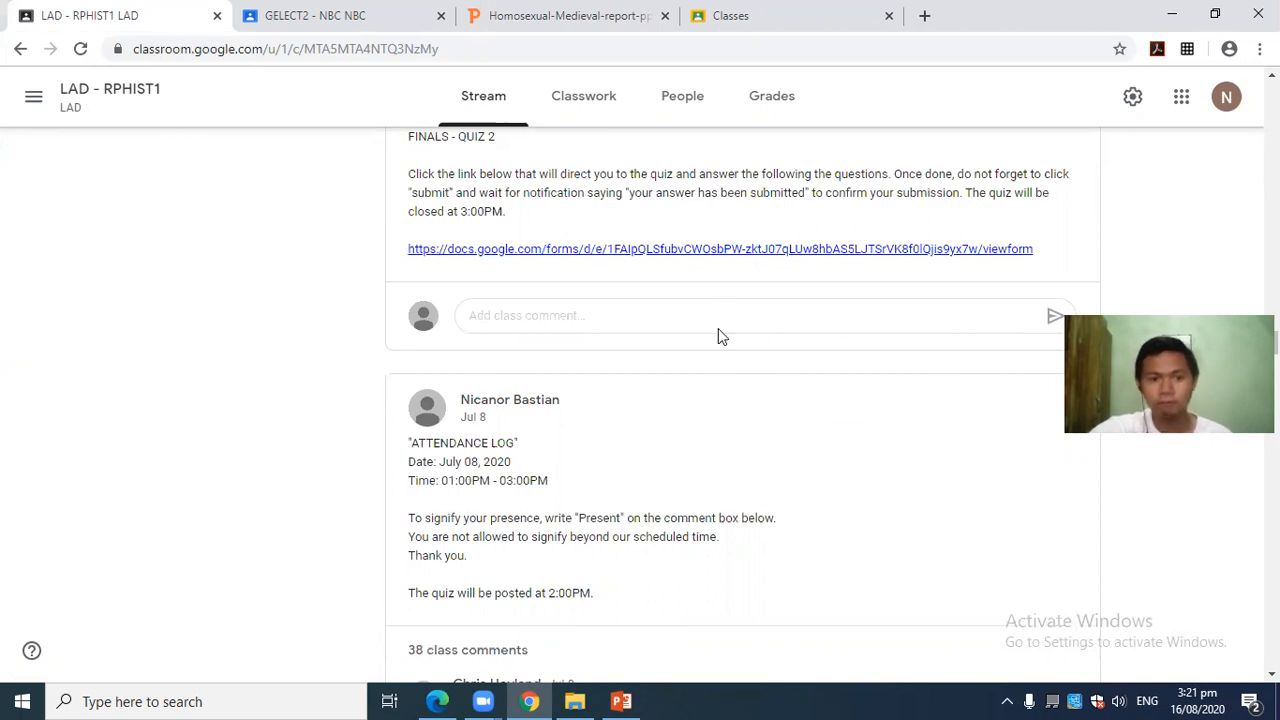
{"action": "scroll", "coordinate": [797, 408], "scroll_direction": "up", "scroll_amount": 4}
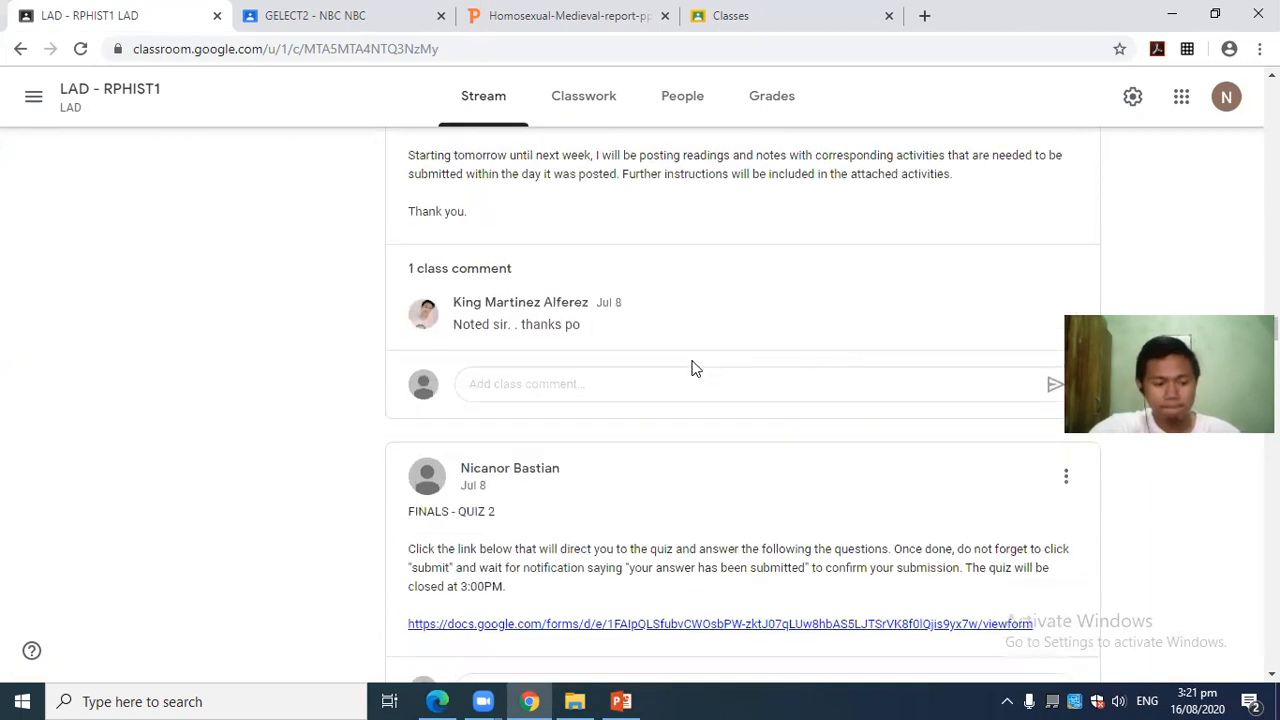
{"action": "scroll", "coordinate": [695, 368], "scroll_direction": "down", "scroll_amount": 5}
{"action": "scroll", "coordinate": [695, 362], "scroll_direction": "down", "scroll_amount": 5}
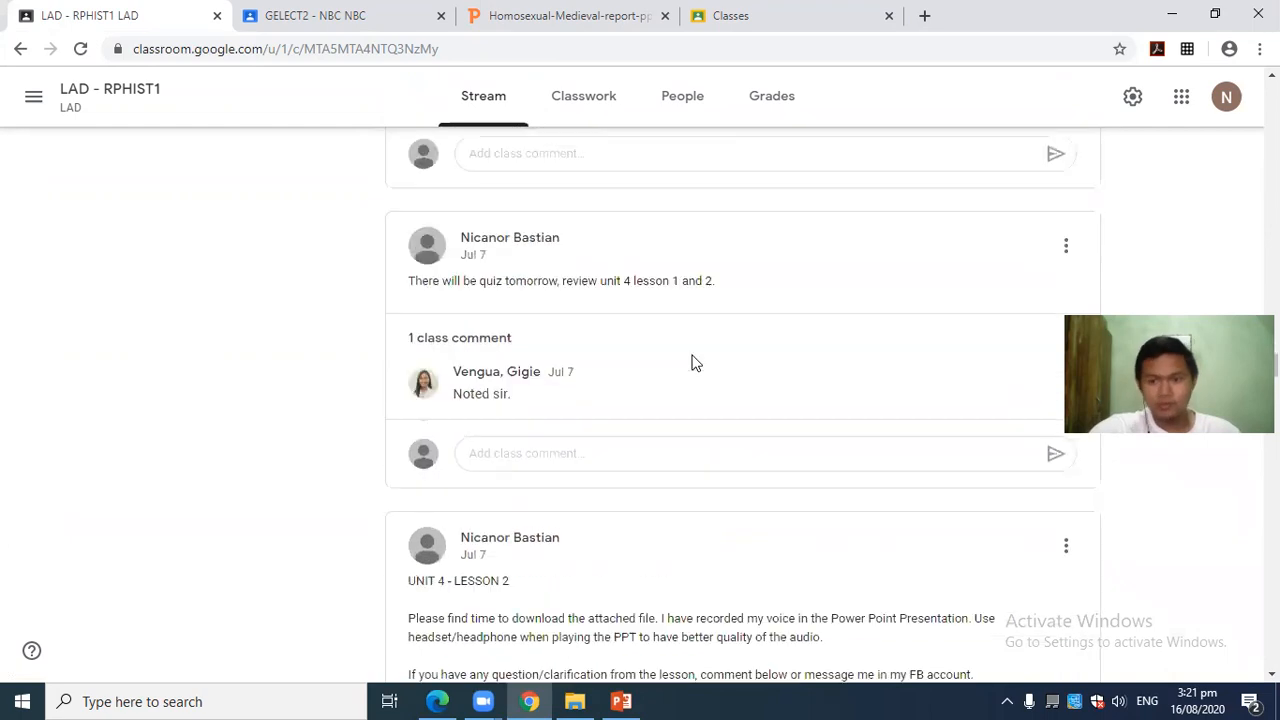
{"action": "scroll", "coordinate": [812, 440], "scroll_direction": "down", "scroll_amount": 5}
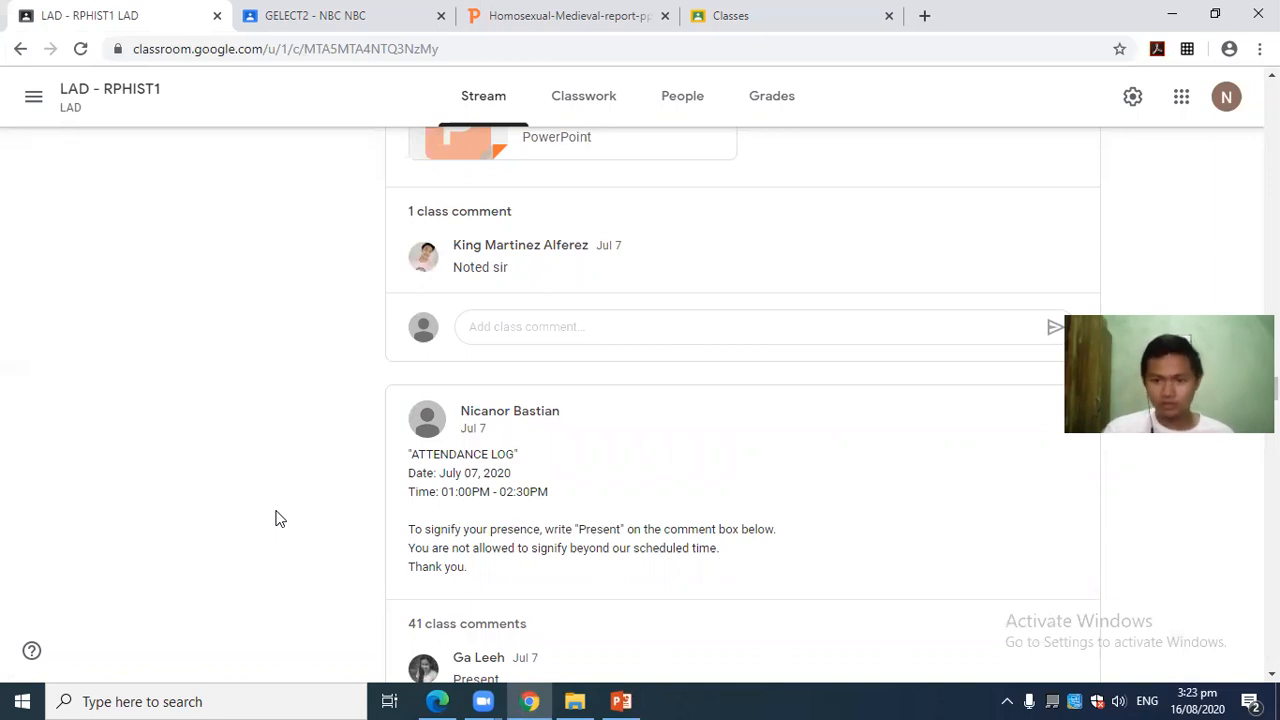
Highlight and read the FINALS - QUIZ 2 title and its instructions paragraph.
{"action": "scroll", "coordinate": [650, 315], "scroll_direction": "up", "scroll_amount": 10}
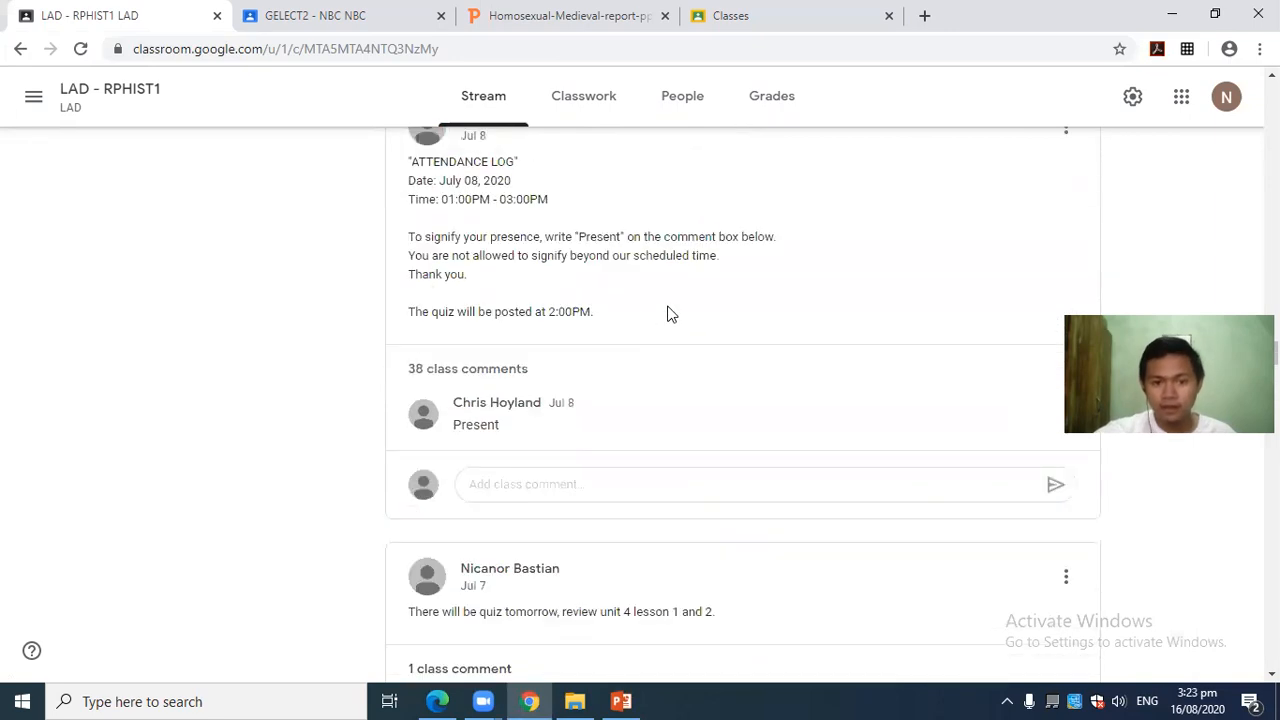
{"action": "scroll", "coordinate": [676, 310], "scroll_direction": "down", "scroll_amount": 3}
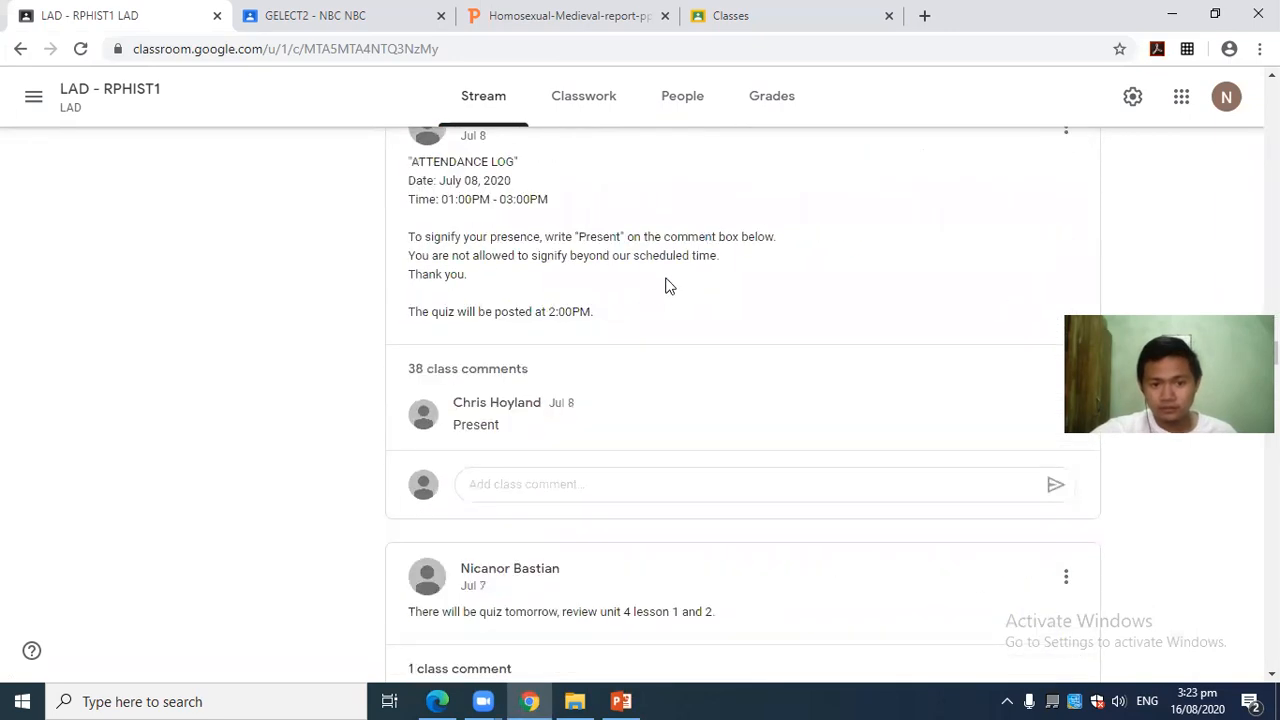
{"action": "scroll", "coordinate": [763, 317], "scroll_direction": "down", "scroll_amount": 3}
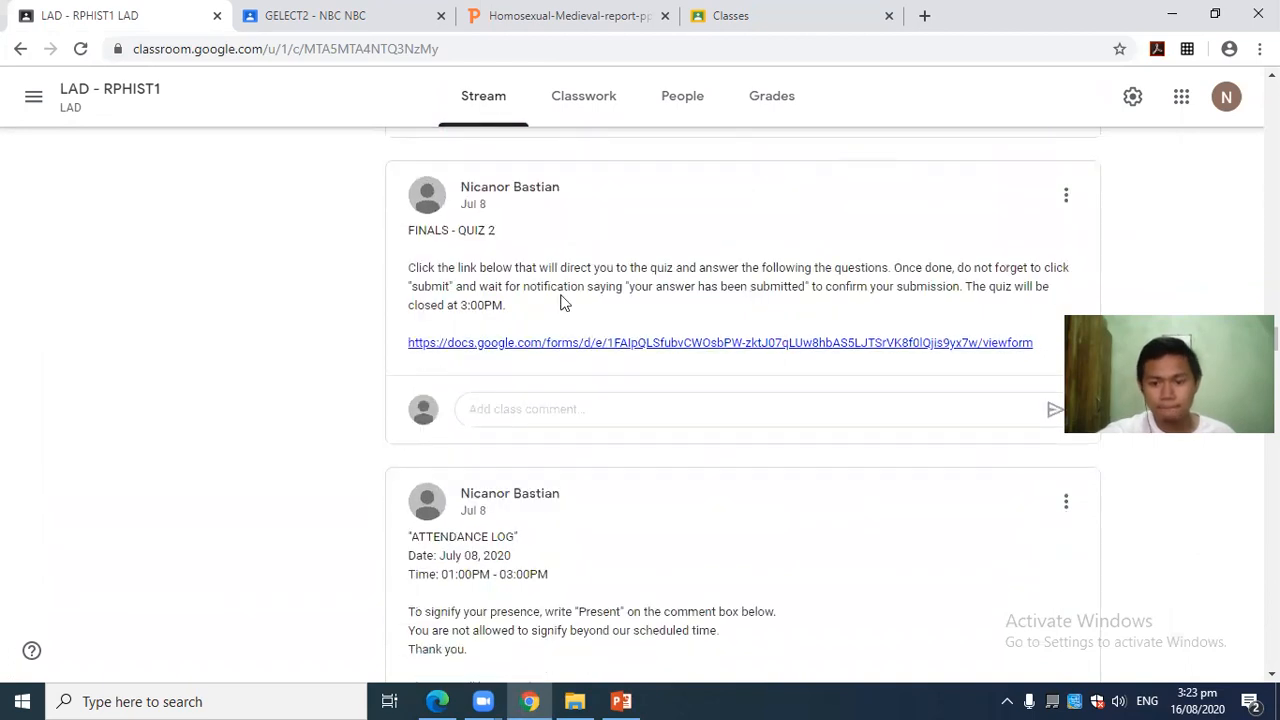
{"action": "left_click_drag", "start_coordinate": [409, 233], "coordinate": [483, 234]}
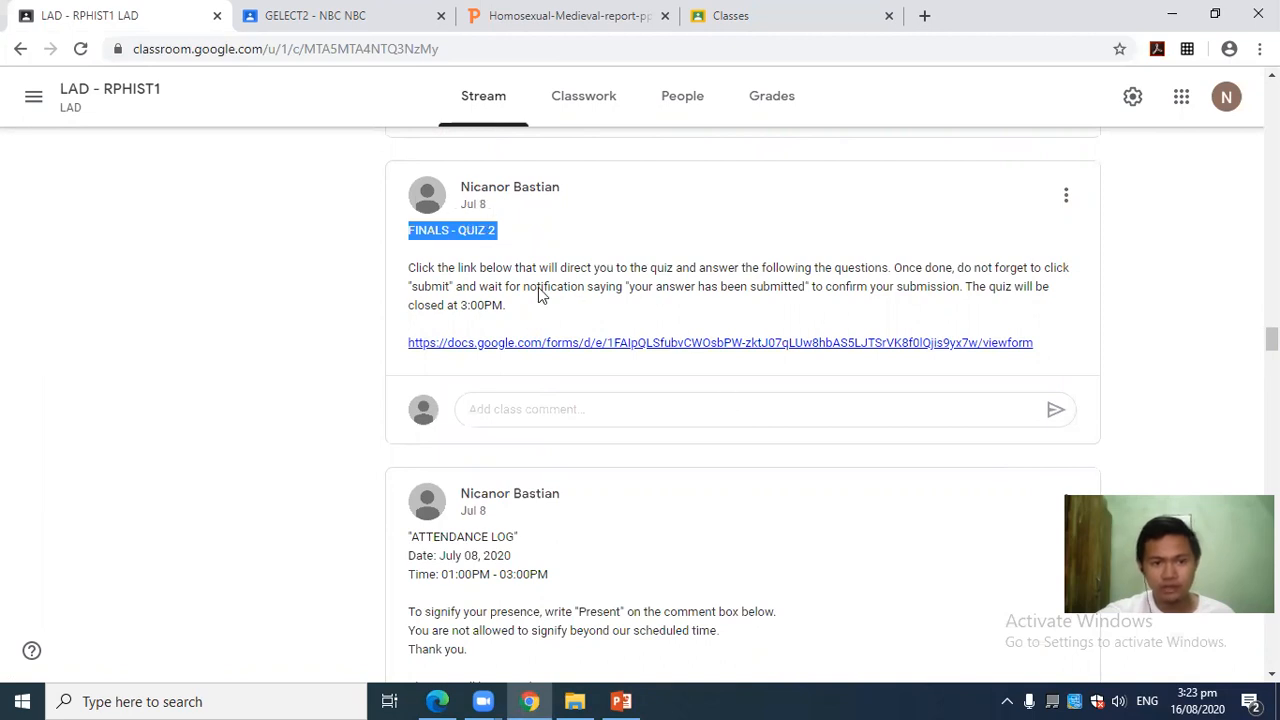
{"action": "left_click", "coordinate": [409, 270]}
{"action": "left_click_drag", "start_coordinate": [408, 270], "coordinate": [801, 306]}
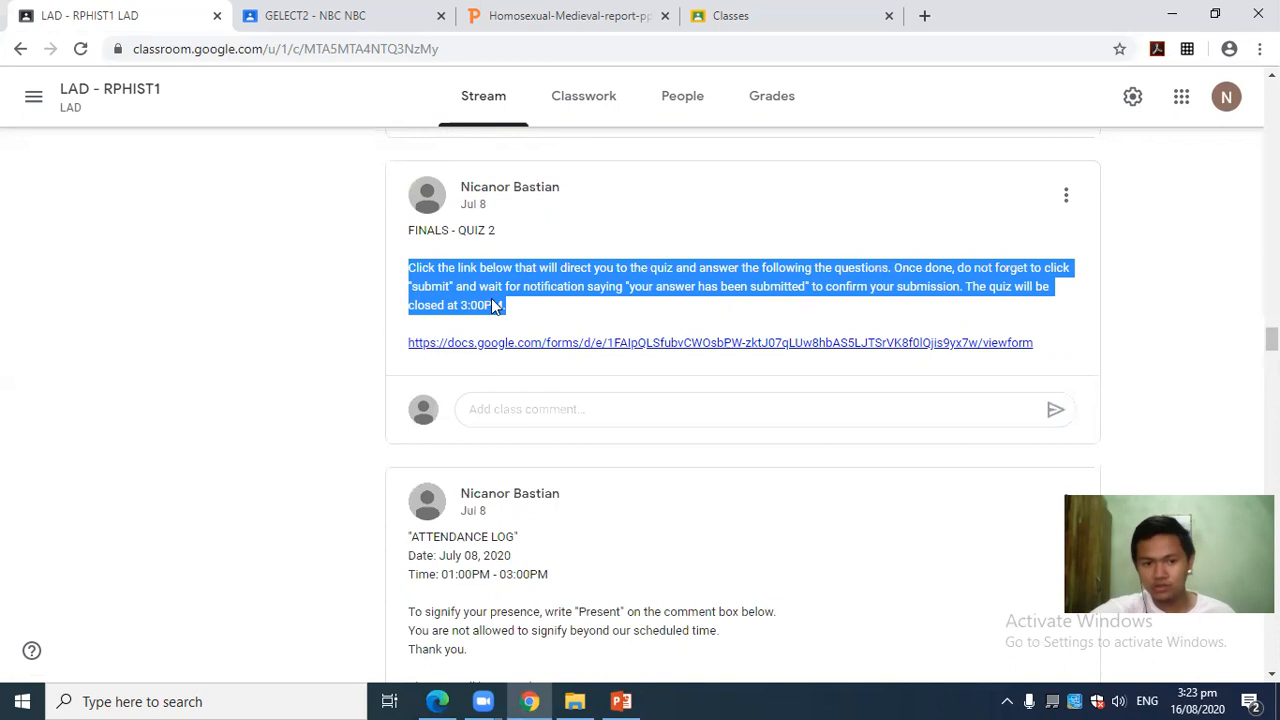
{"action": "left_click", "coordinate": [545, 318]}
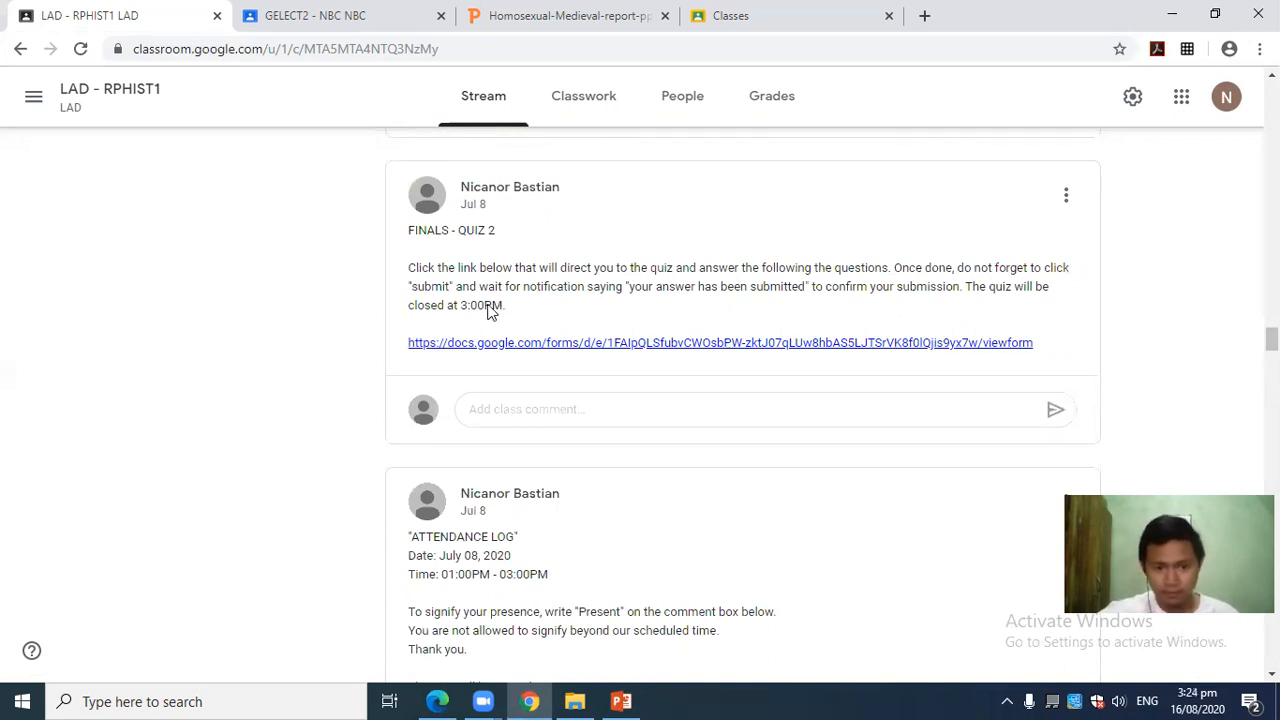
{"action": "left_click_drag", "start_coordinate": [505, 307], "coordinate": [410, 270]}
{"action": "left_click", "coordinate": [652, 319]}
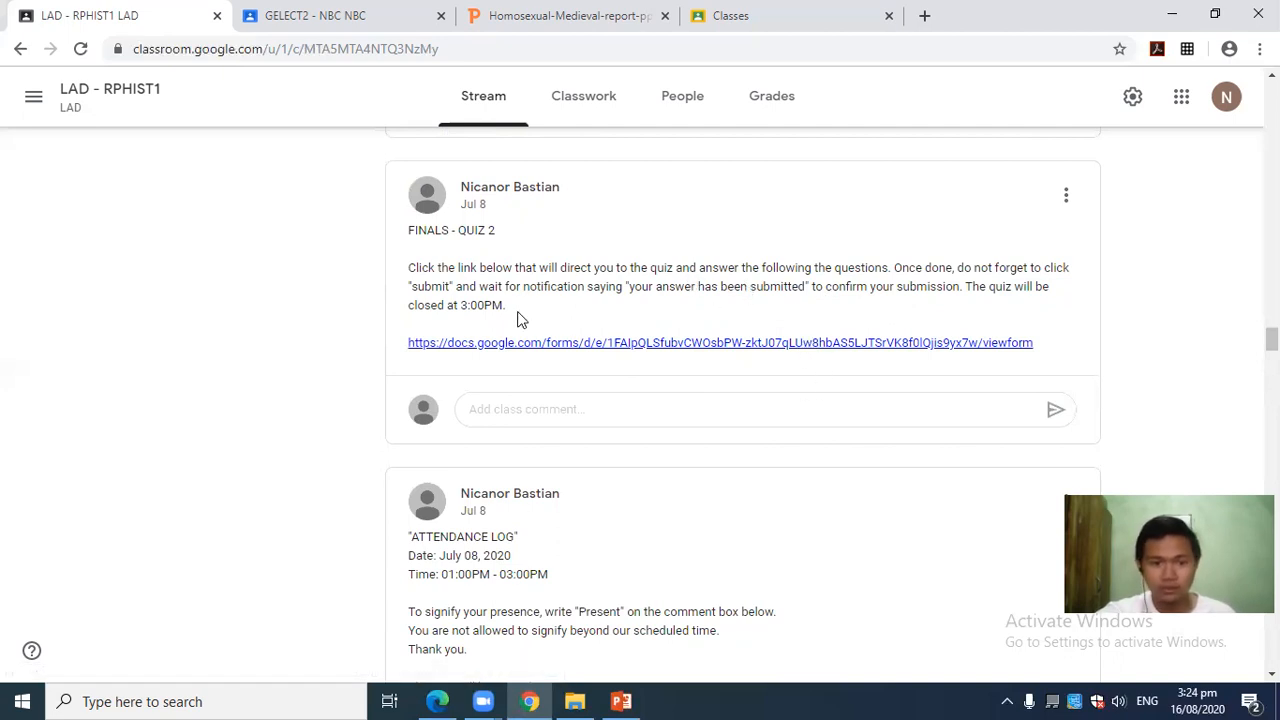
Glance at the GELECT2 - NBC NBC tab, return to LAD - RPHIST1, and show the class list.
{"action": "left_click", "coordinate": [403, 33]}
{"action": "left_click", "coordinate": [92, 12]}
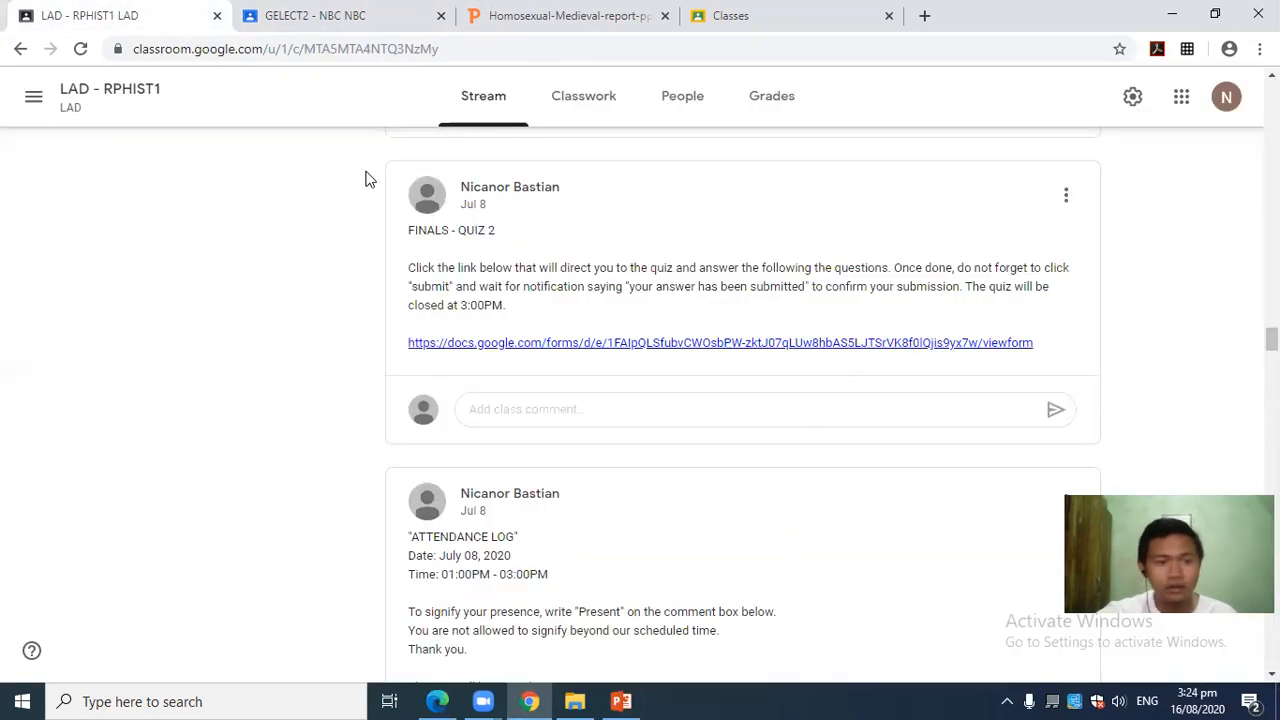
{"action": "left_click", "coordinate": [33, 97]}
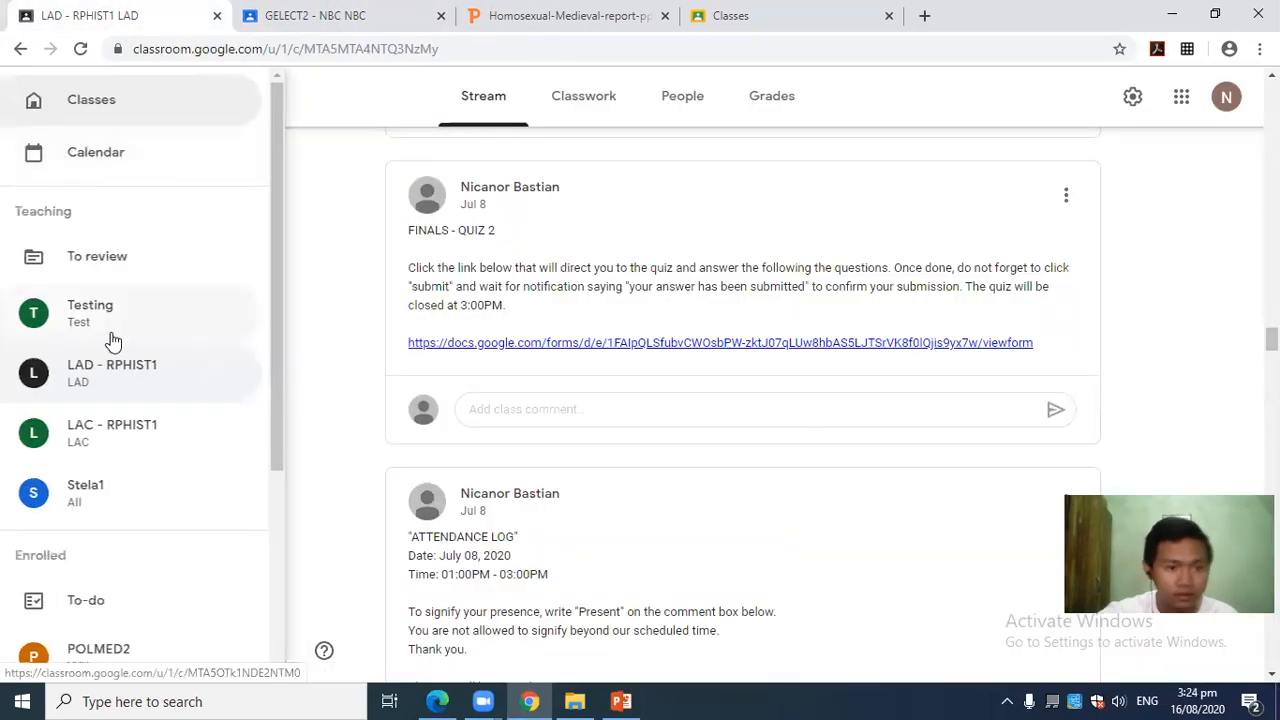
Open POLMED2 from the Classes overview and follow its first posted docs.google.com/forms link.
{"action": "left_click", "coordinate": [103, 104]}
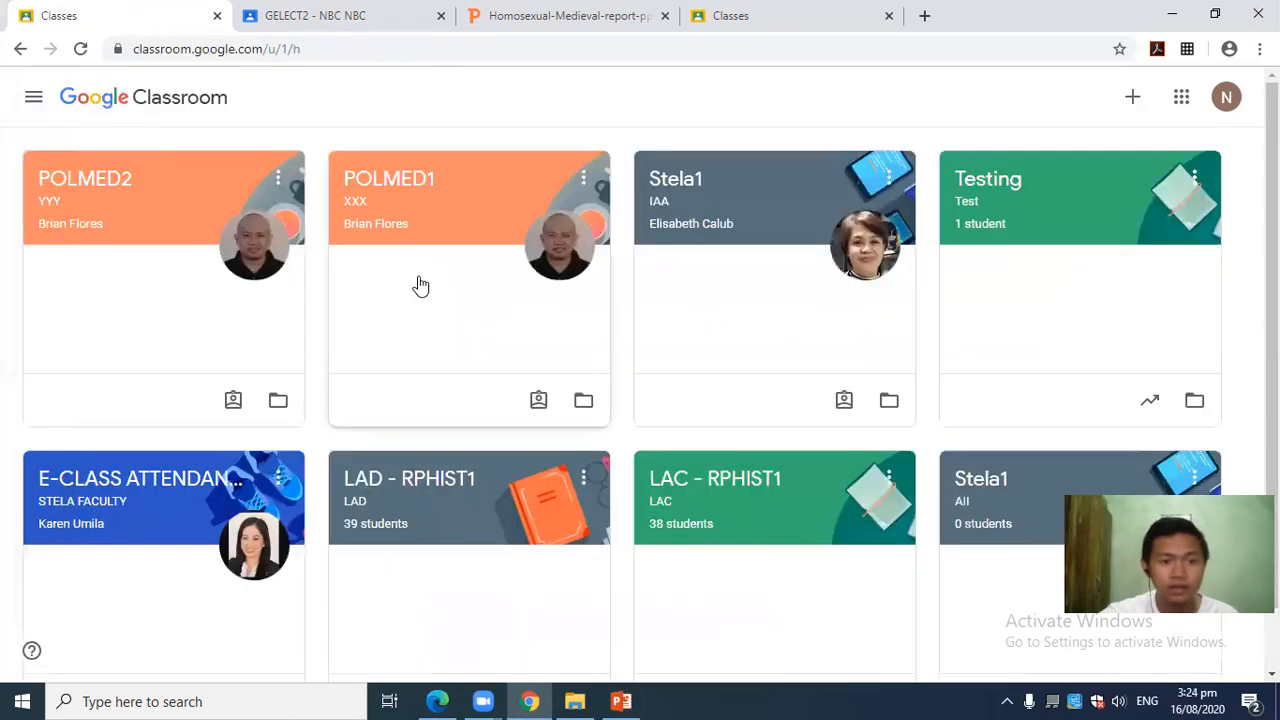
{"action": "left_click", "coordinate": [120, 177]}
{"action": "scroll", "coordinate": [675, 355], "scroll_direction": "down", "scroll_amount": 2}
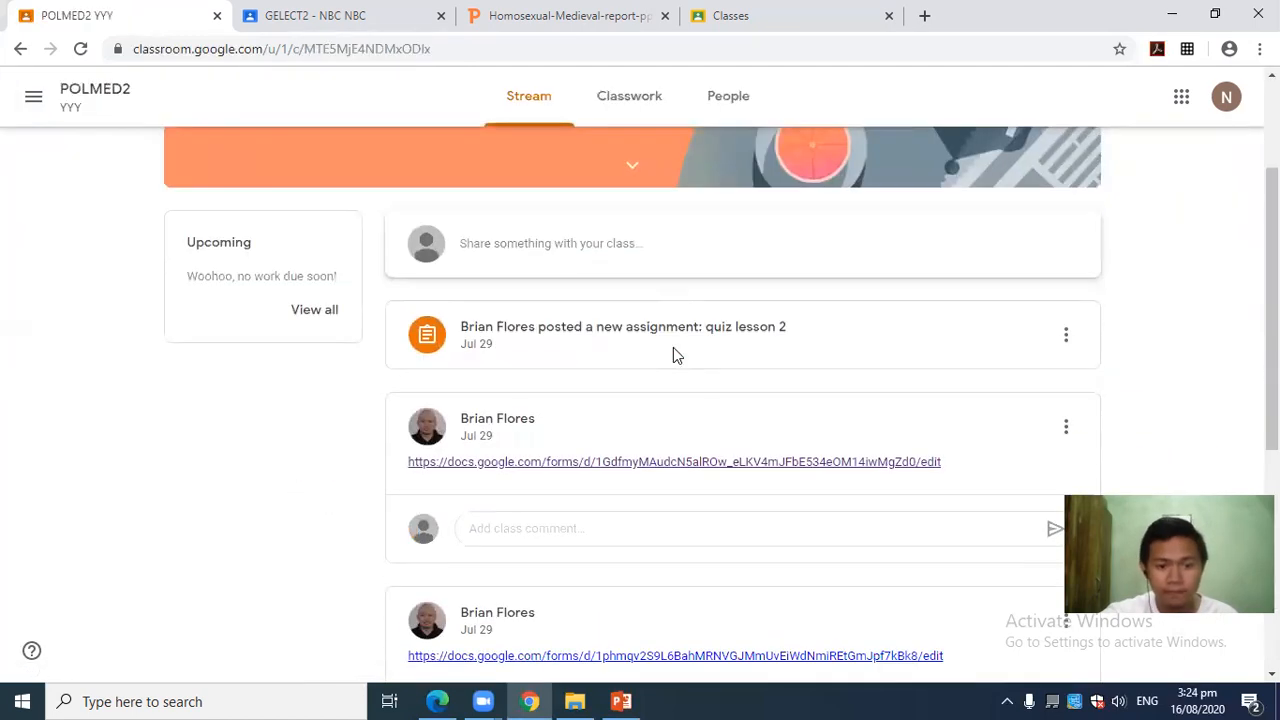
{"action": "scroll", "coordinate": [630, 425], "scroll_direction": "down", "scroll_amount": 2}
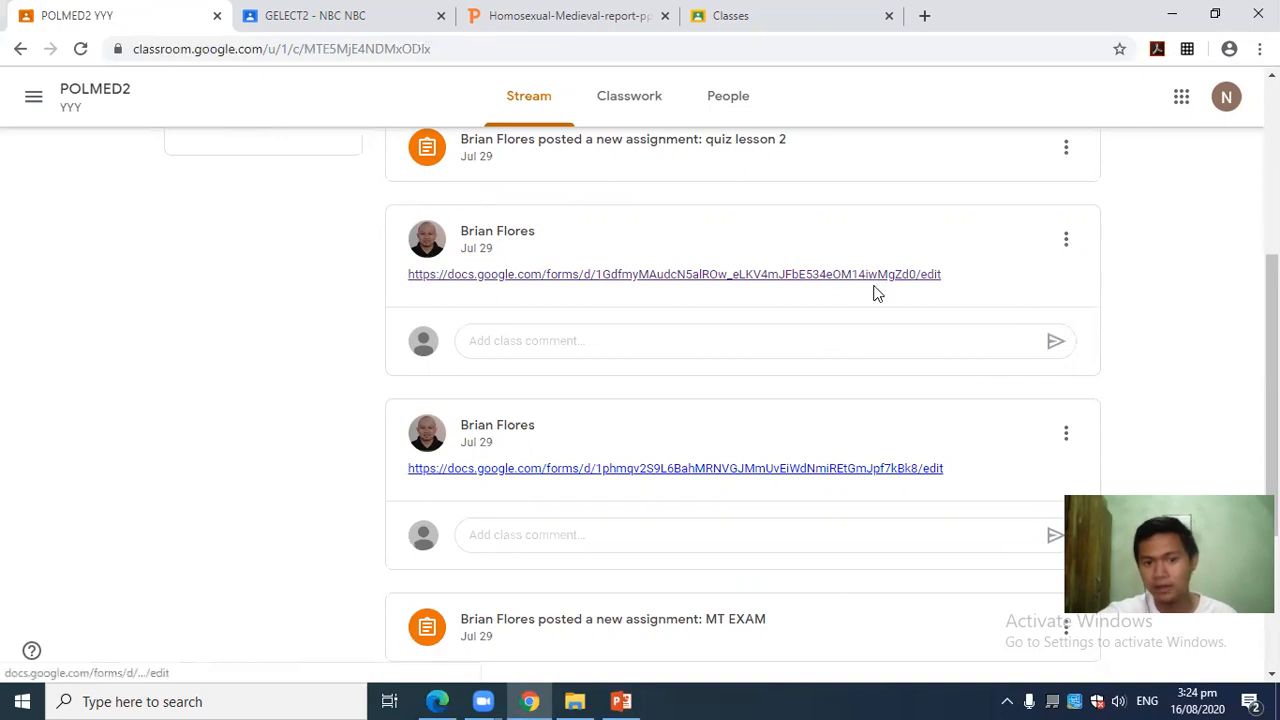
{"action": "scroll", "coordinate": [872, 290], "scroll_direction": "up", "scroll_amount": 1}
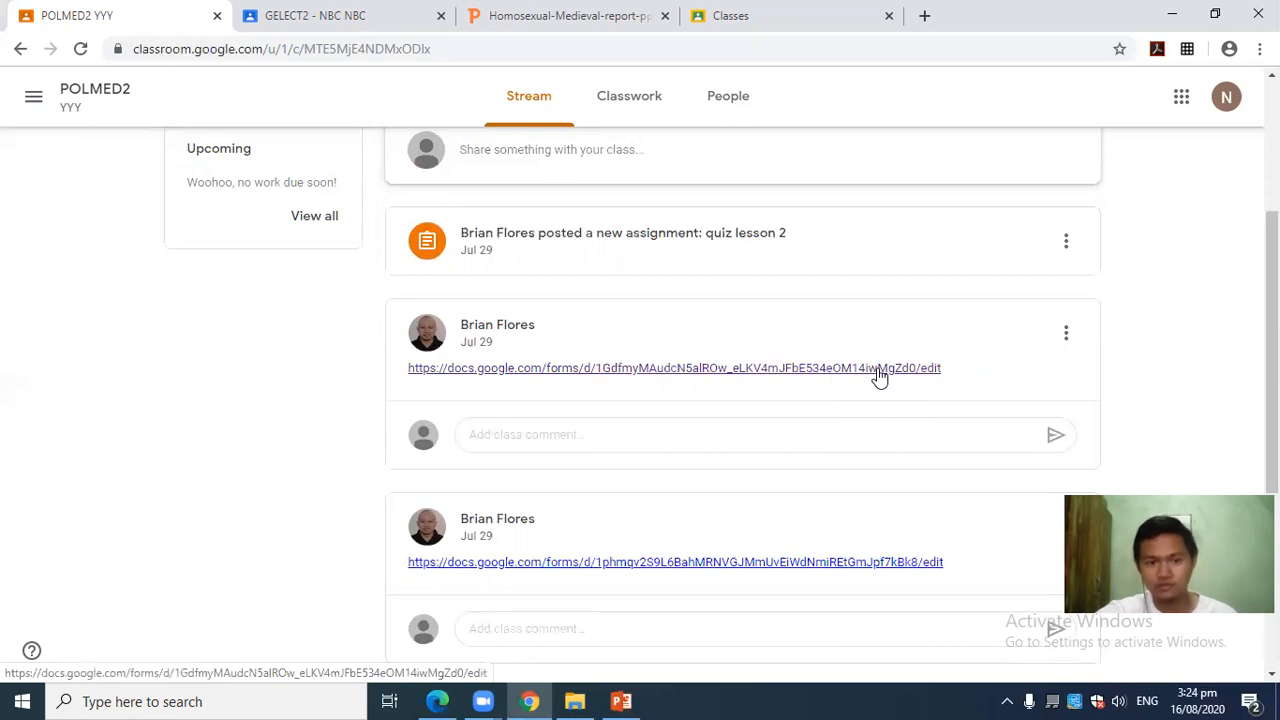
{"action": "left_click", "coordinate": [845, 372]}
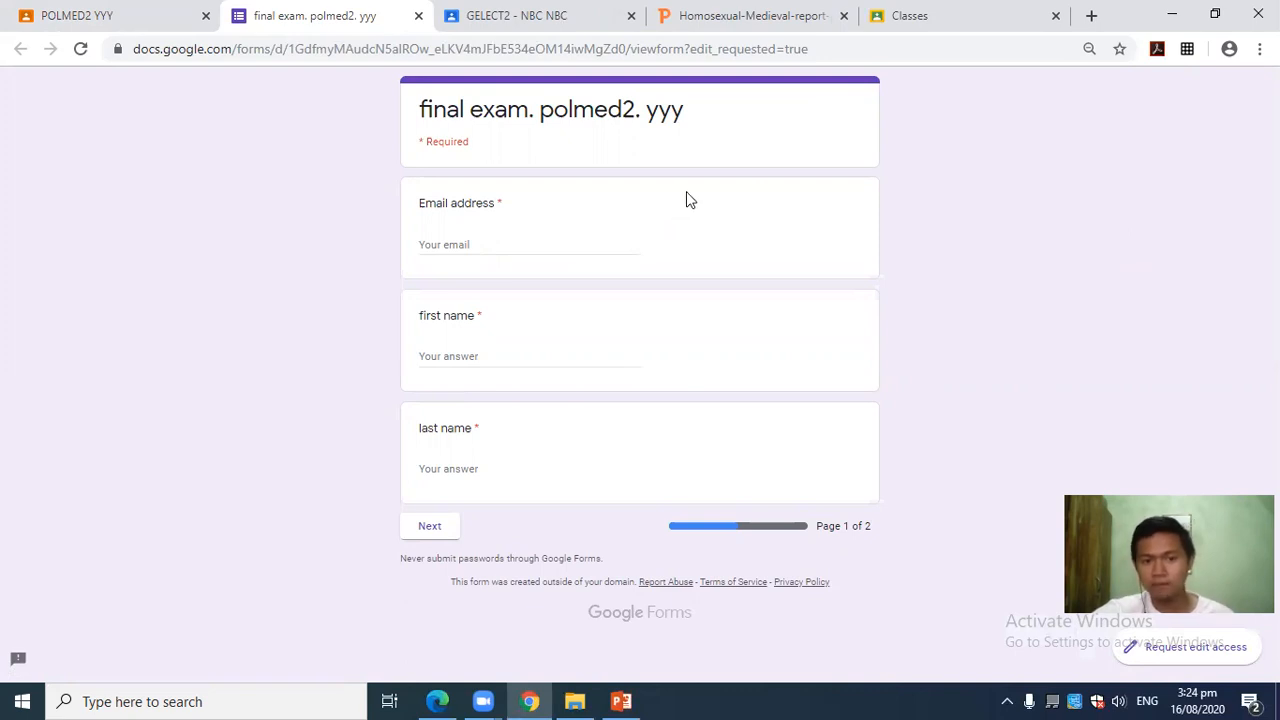
Enter the respondent's email address, first name and last name, then go to page 2.
{"action": "left_click", "coordinate": [490, 242]}
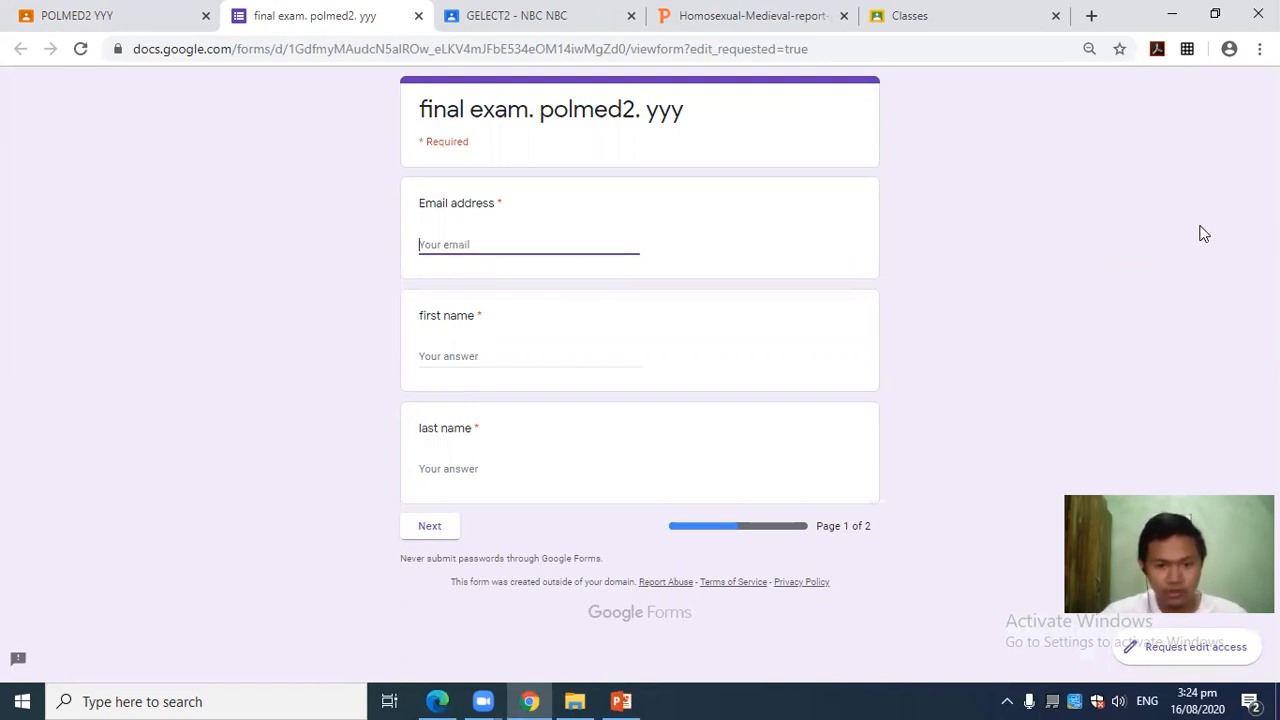
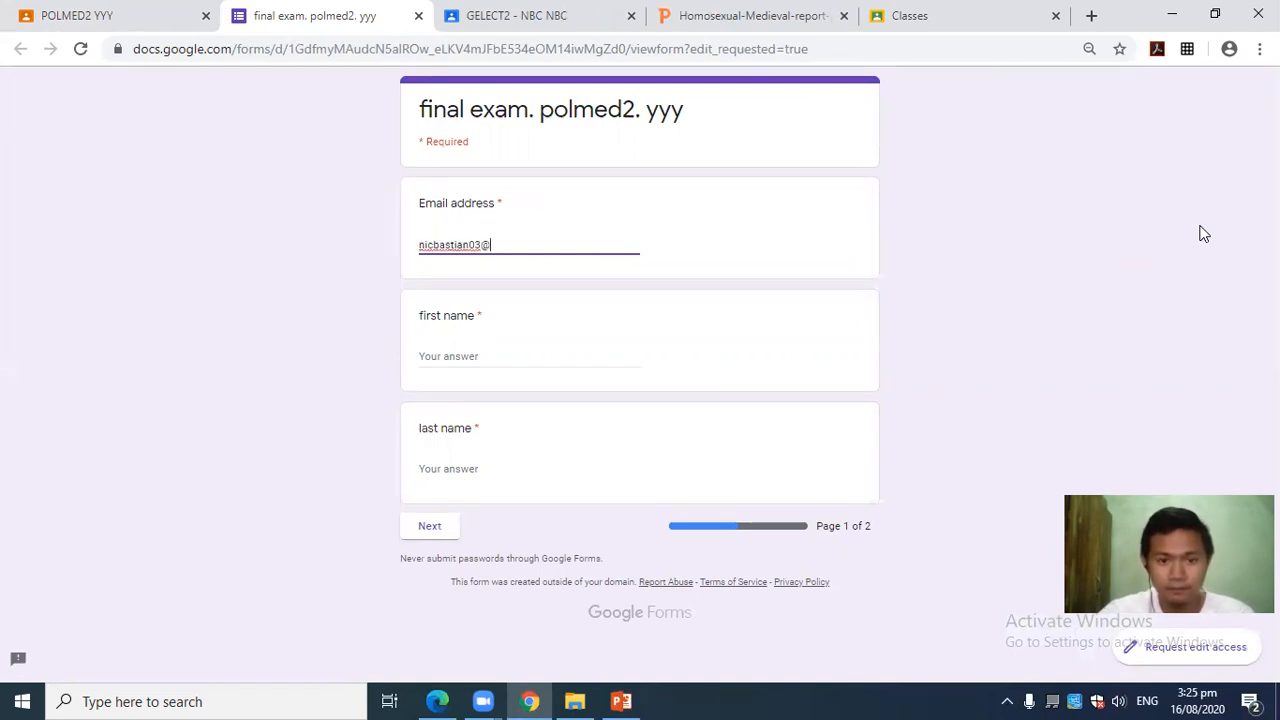
{"action": "left_click", "coordinate": [447, 354]}
{"action": "type", "text": "nic"}
{"action": "left_click", "coordinate": [467, 469]}
{"action": "type", "text": "ba"}
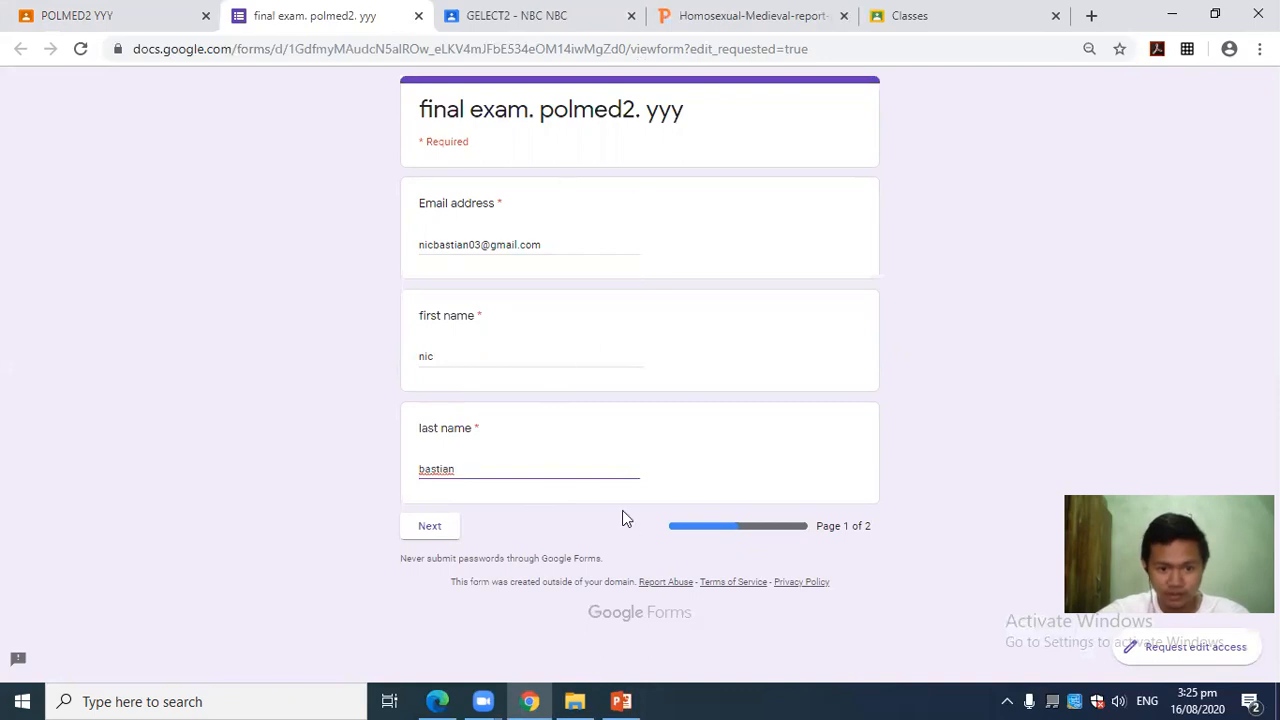
{"action": "left_click", "coordinate": [429, 532]}
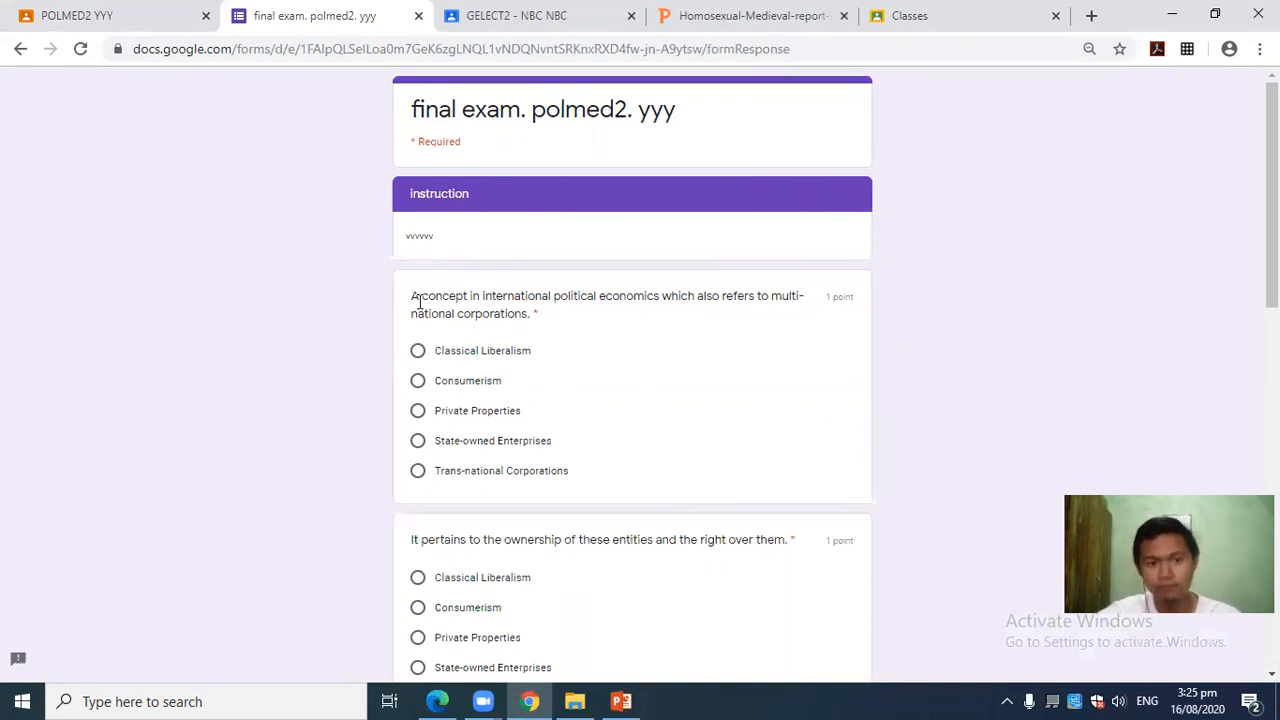
Read the first question and answer it with Consumerism.
{"action": "left_click_drag", "start_coordinate": [409, 303], "coordinate": [565, 318]}
{"action": "left_click", "coordinate": [570, 321]}
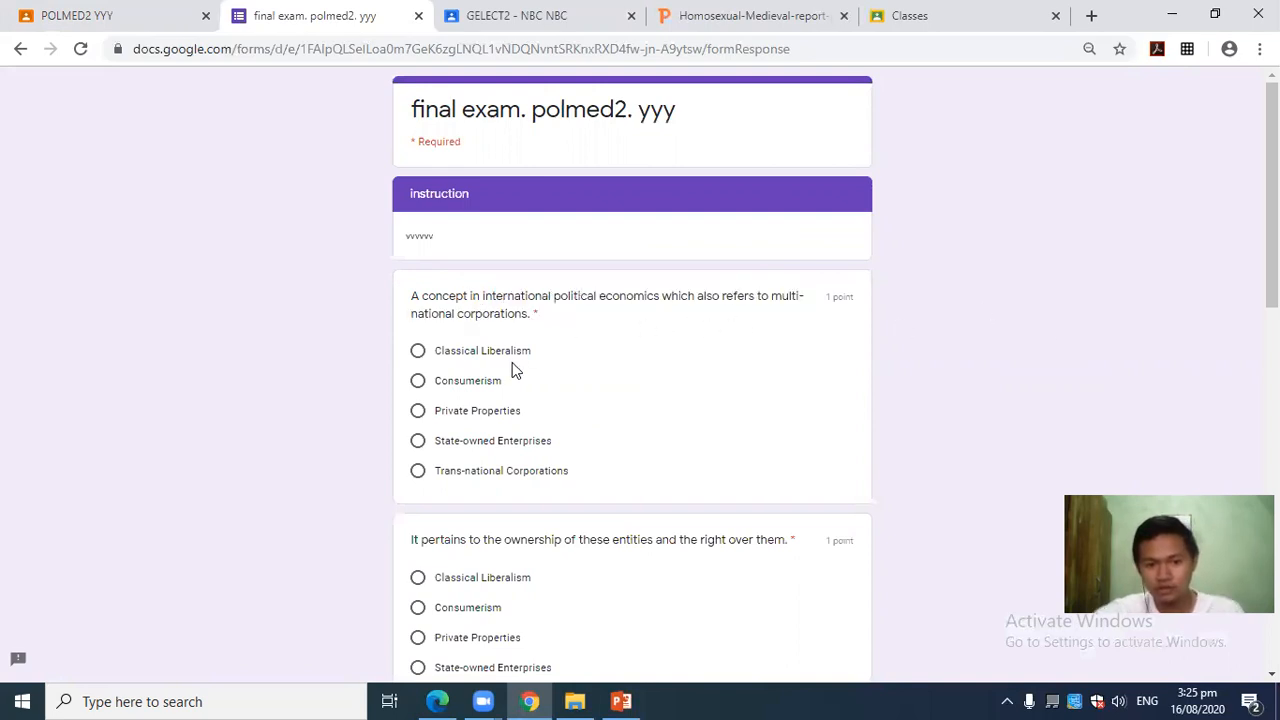
{"action": "left_click_drag", "start_coordinate": [532, 316], "coordinate": [395, 296]}
{"action": "left_click", "coordinate": [516, 313]}
{"action": "left_click_drag", "start_coordinate": [527, 313], "coordinate": [405, 287]}
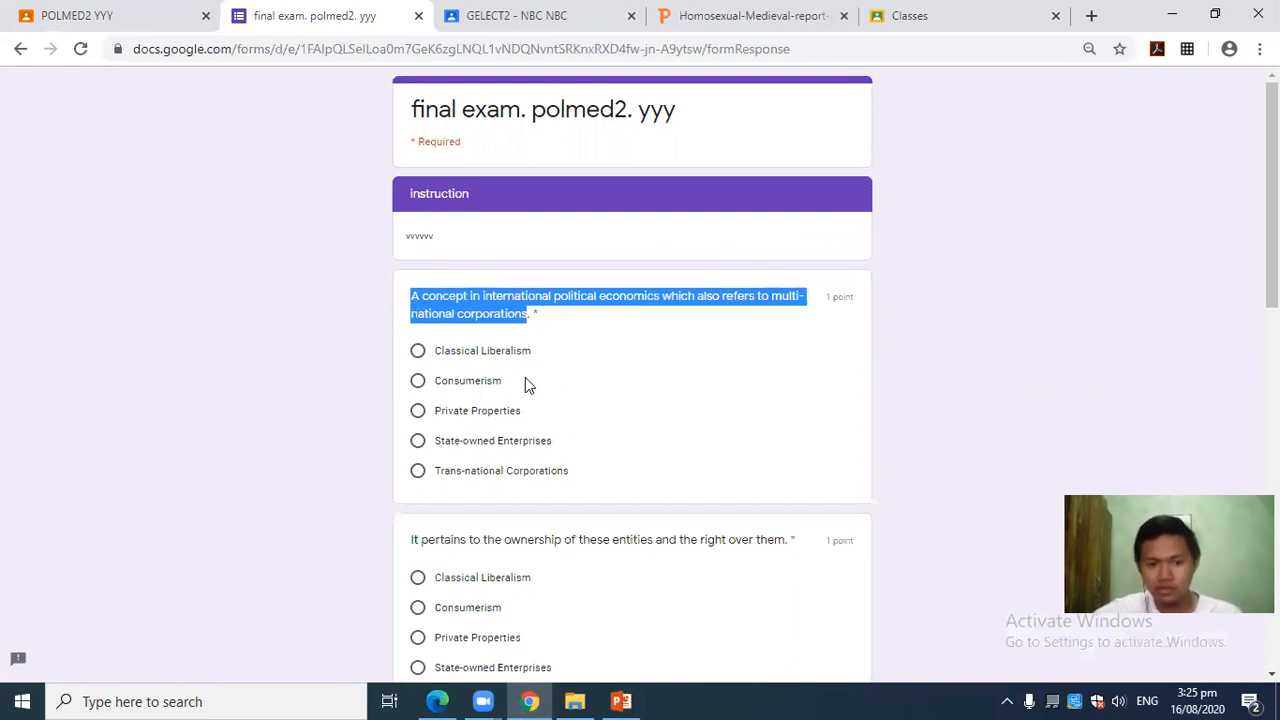
{"action": "left_click", "coordinate": [477, 392]}
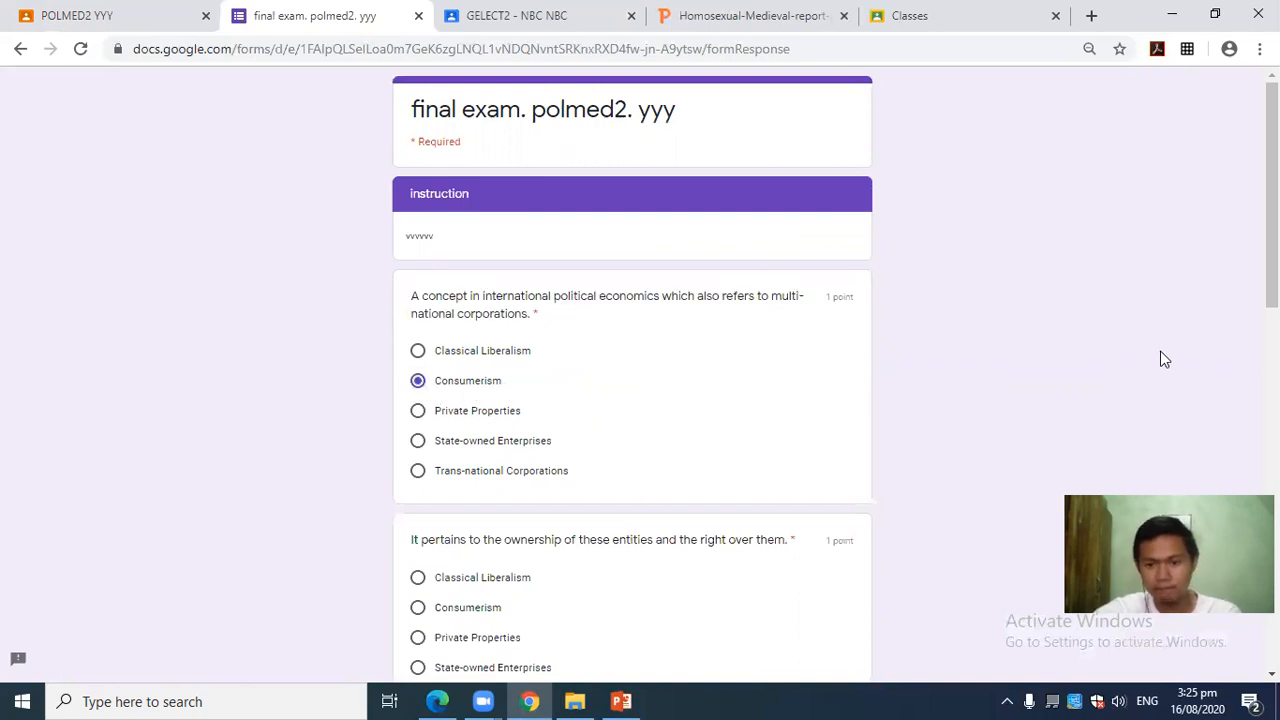
{"action": "left_click", "coordinate": [476, 358]}
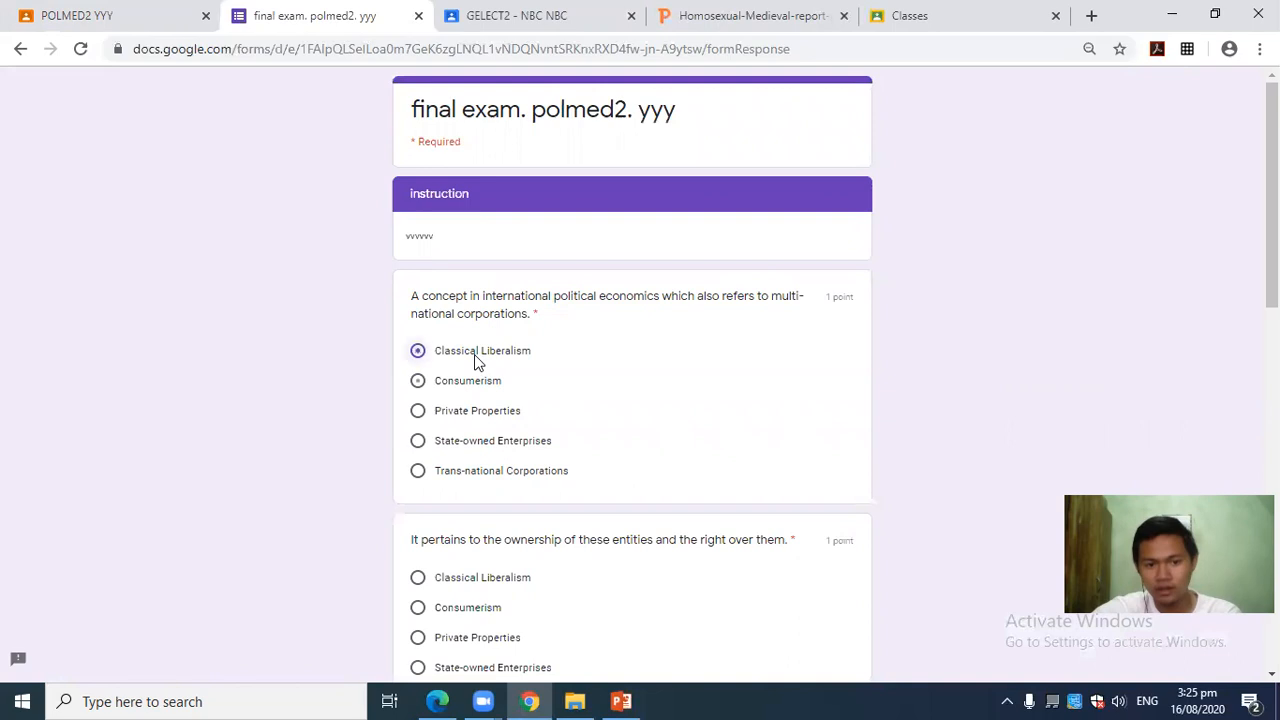
{"action": "left_click", "coordinate": [476, 390]}
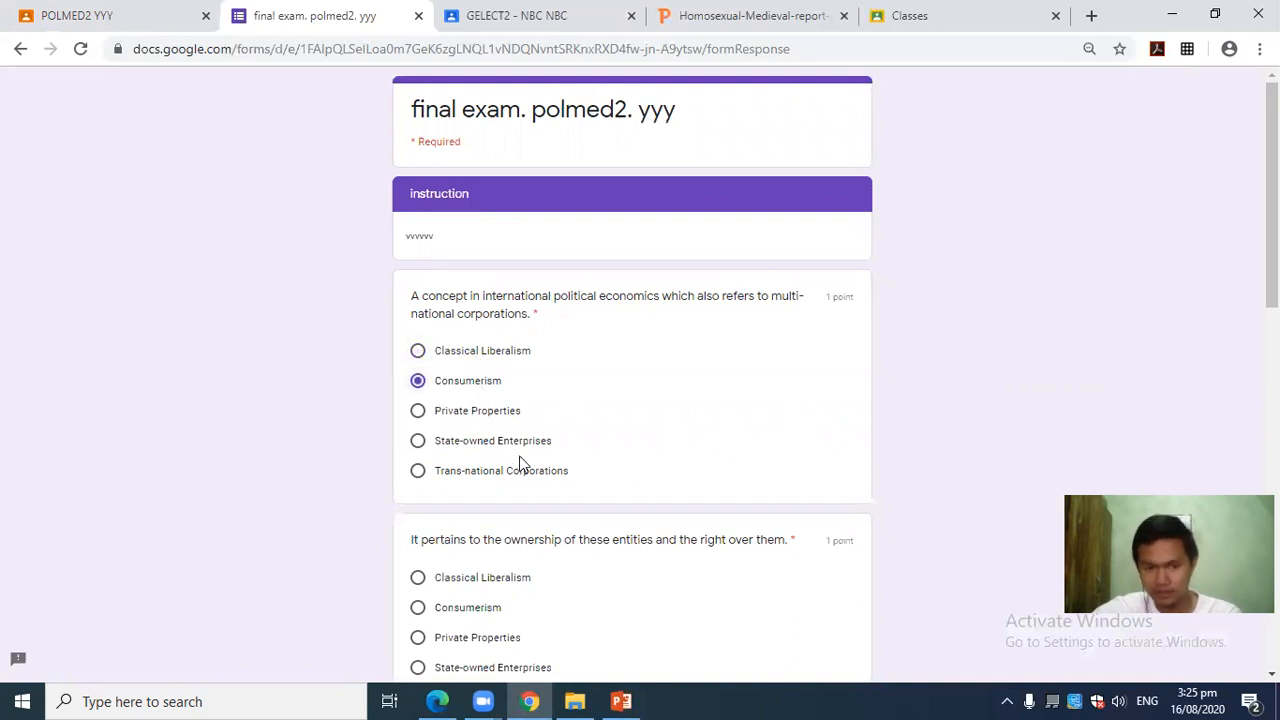
Answer the next four: Private Properties, Private Properties, State-owned Enterprises, Private Properties.
{"action": "scroll", "coordinate": [1083, 296], "scroll_direction": "down", "scroll_amount": 1}
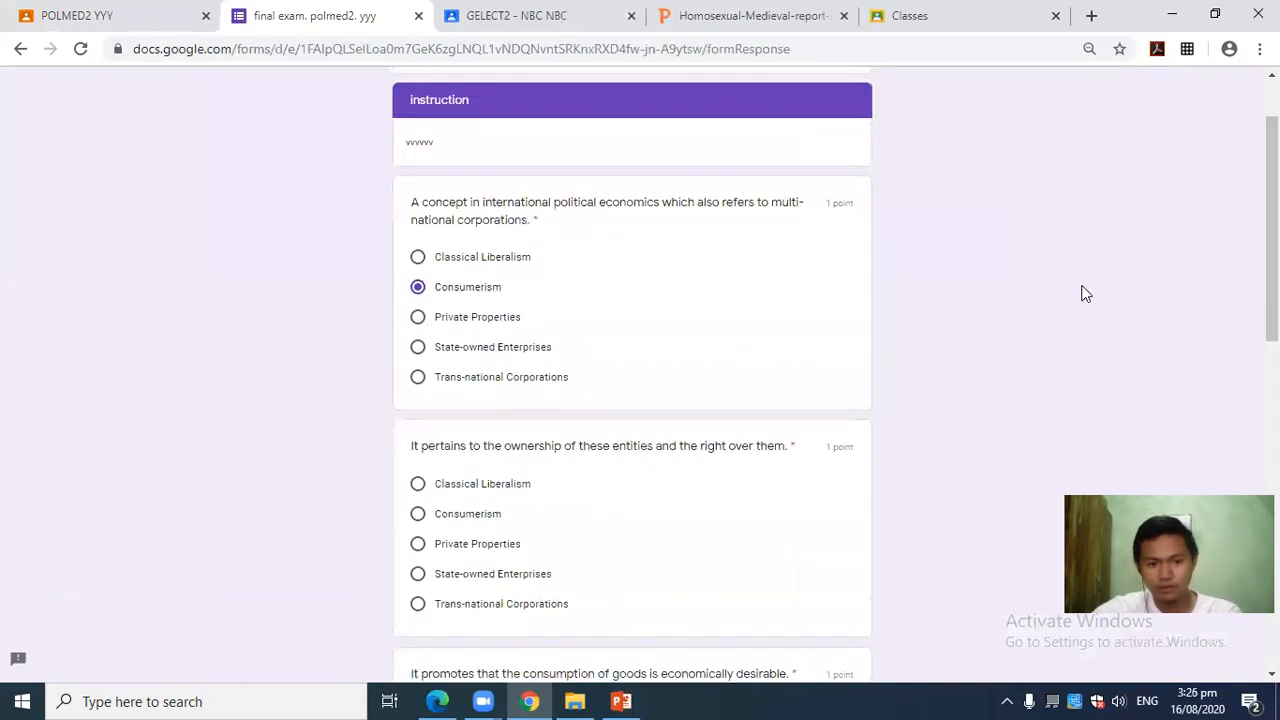
{"action": "left_click", "coordinate": [478, 545]}
{"action": "scroll", "coordinate": [1100, 320], "scroll_direction": "down", "scroll_amount": 2}
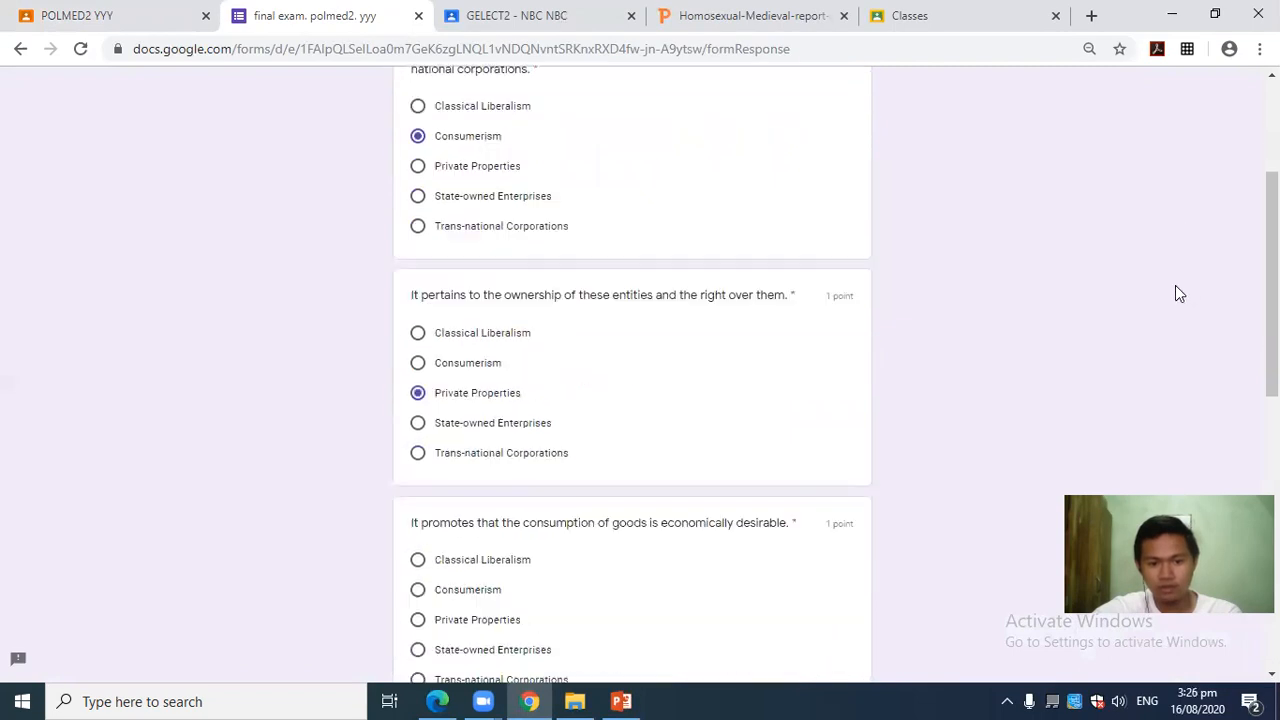
{"action": "scroll", "coordinate": [843, 388], "scroll_direction": "down", "scroll_amount": 3}
{"action": "left_click", "coordinate": [490, 304]}
{"action": "scroll", "coordinate": [791, 385], "scroll_direction": "down", "scroll_amount": 1}
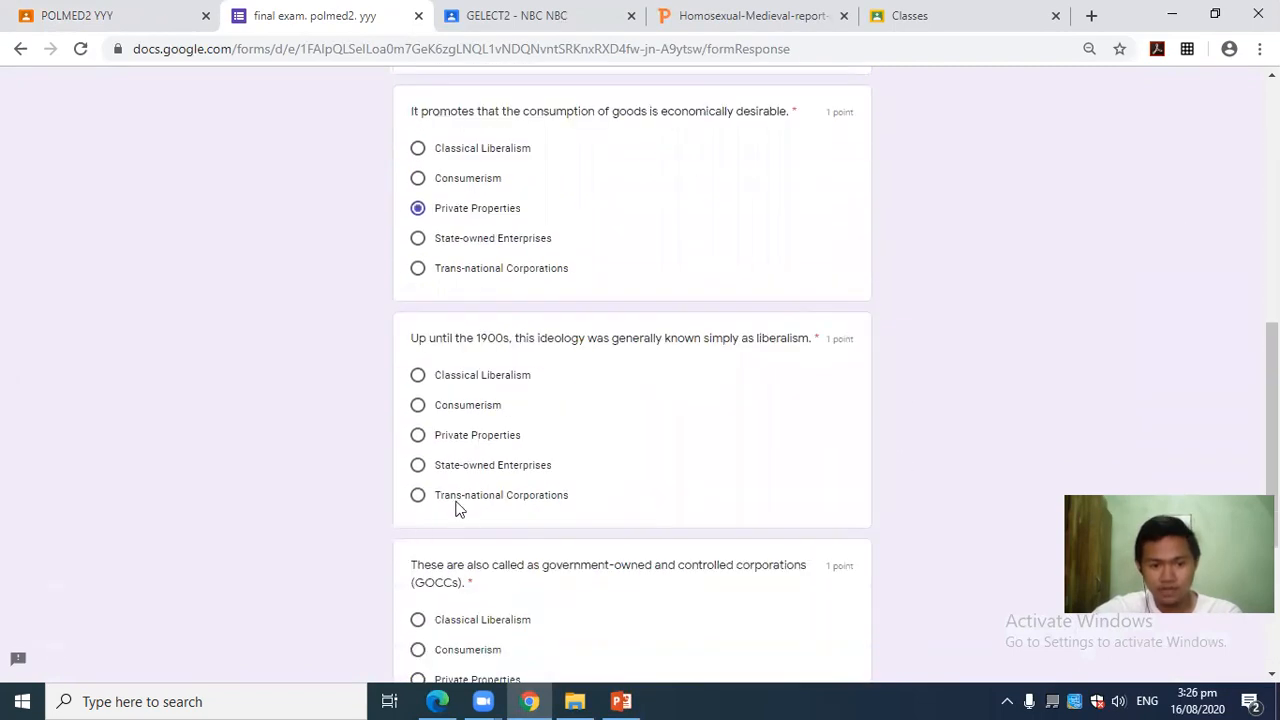
{"action": "left_click", "coordinate": [420, 464]}
{"action": "scroll", "coordinate": [910, 330], "scroll_direction": "down", "scroll_amount": 1}
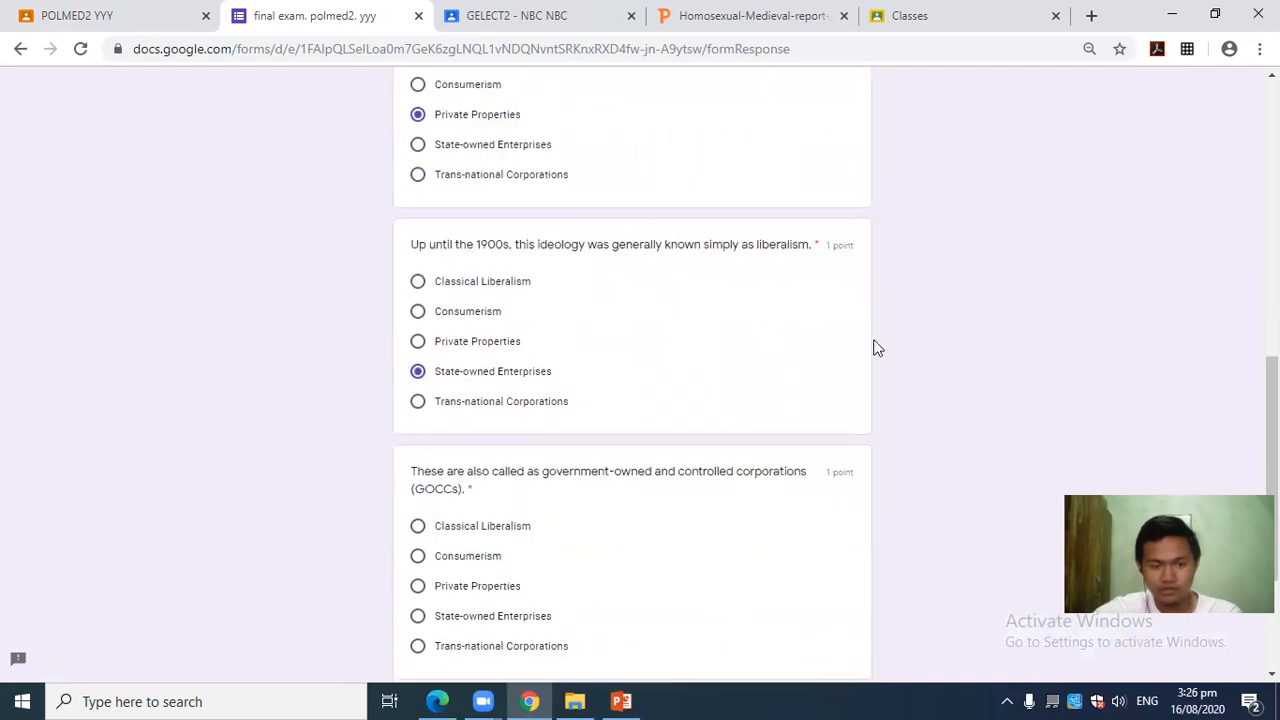
{"action": "left_click", "coordinate": [478, 590]}
Review the answered questions and submit the final exam form.
{"action": "scroll", "coordinate": [947, 410], "scroll_direction": "down", "scroll_amount": 3}
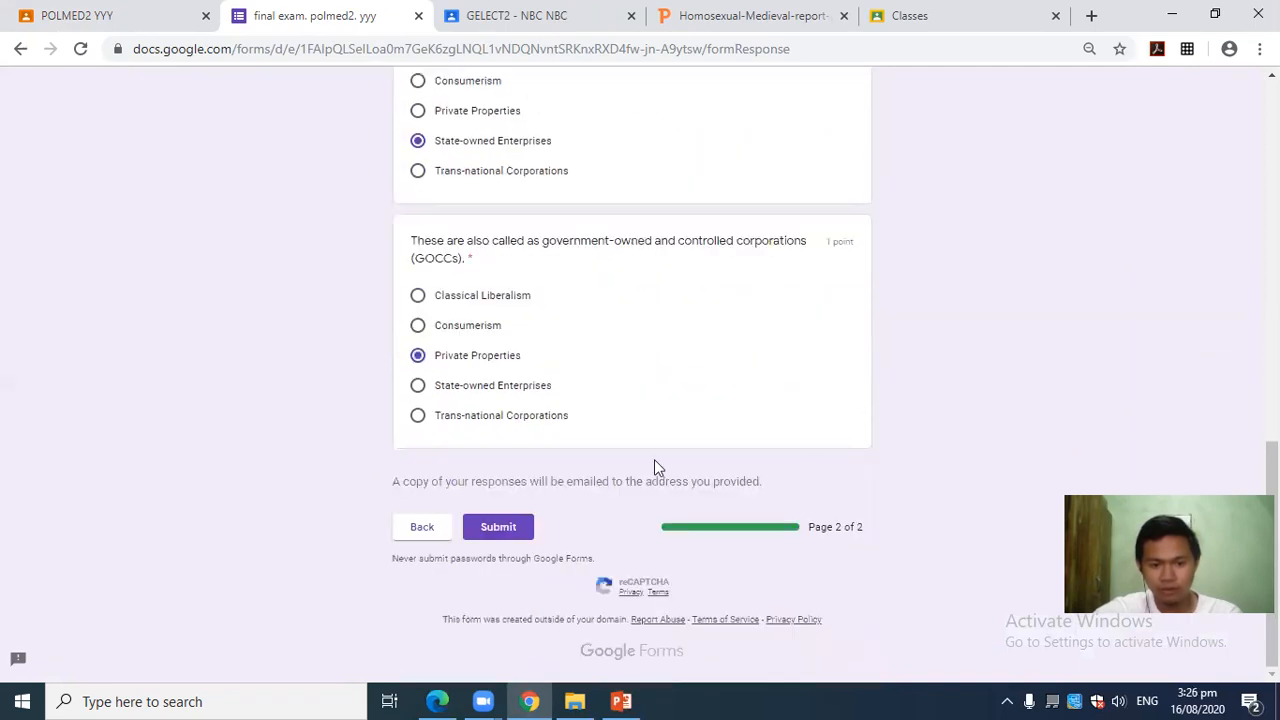
{"action": "scroll", "coordinate": [678, 440], "scroll_direction": "up", "scroll_amount": 6}
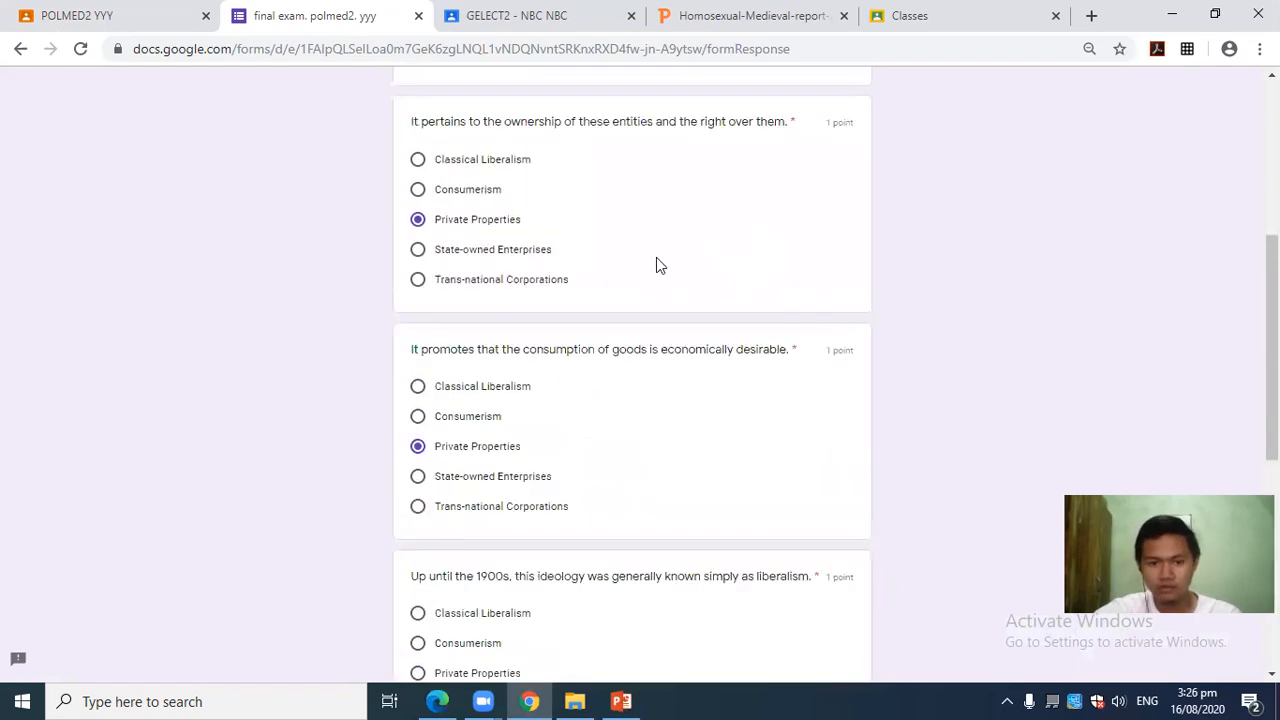
{"action": "scroll", "coordinate": [655, 300], "scroll_direction": "down", "scroll_amount": 6}
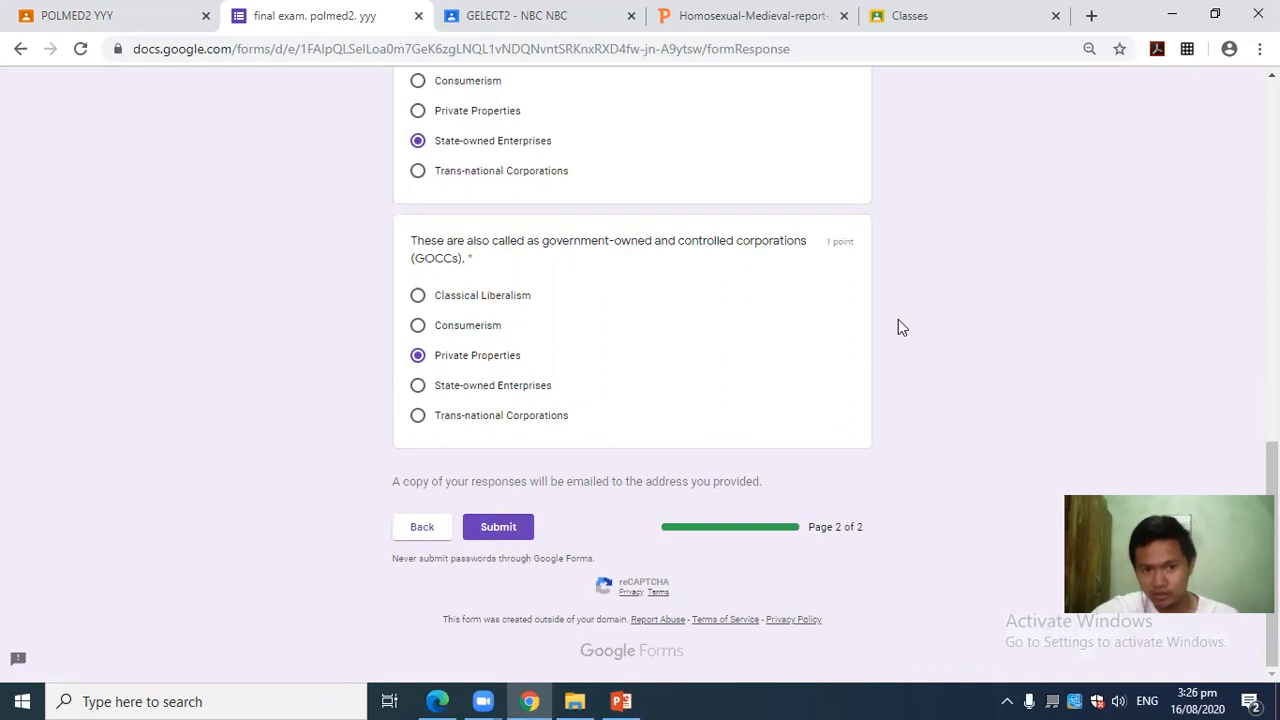
{"action": "scroll", "coordinate": [894, 306], "scroll_direction": "up", "scroll_amount": 6}
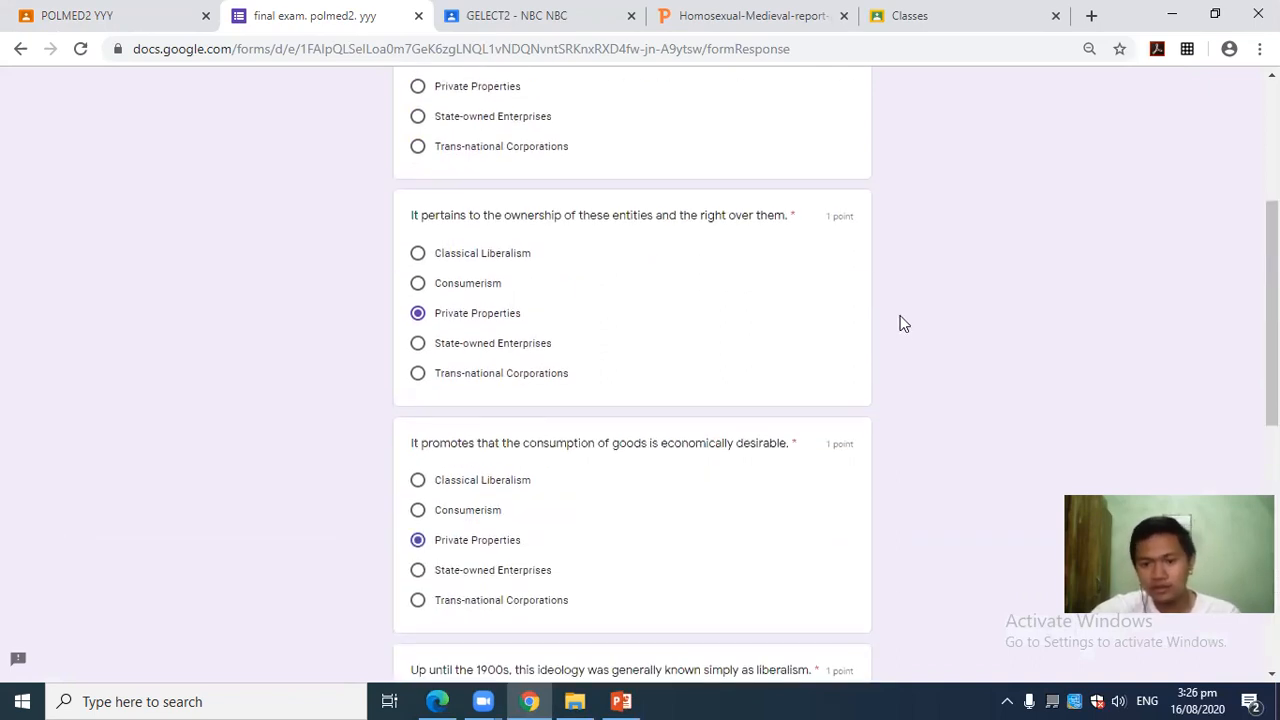
{"action": "scroll", "coordinate": [906, 316], "scroll_direction": "down", "scroll_amount": 5}
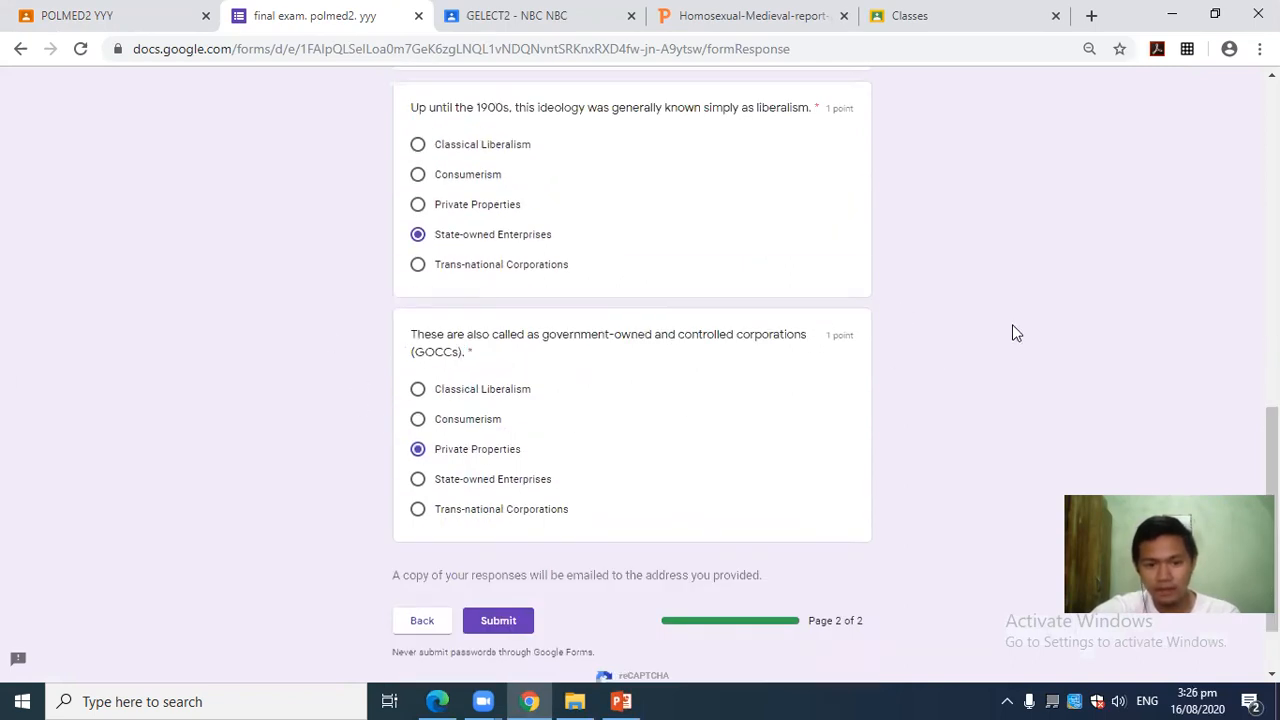
{"action": "left_click", "coordinate": [501, 625]}
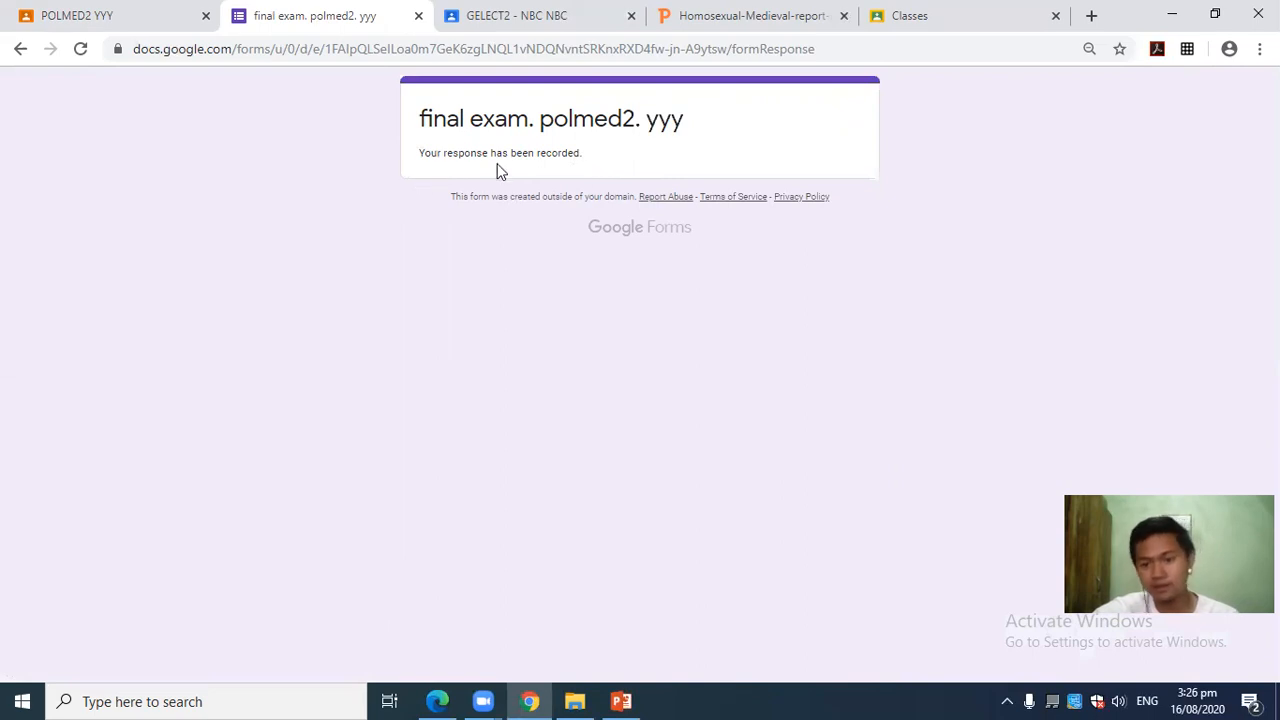
Highlight the 'Your response has been recorded.' confirmation message on the final exam page.
{"action": "left_click_drag", "start_coordinate": [416, 158], "coordinate": [591, 171]}
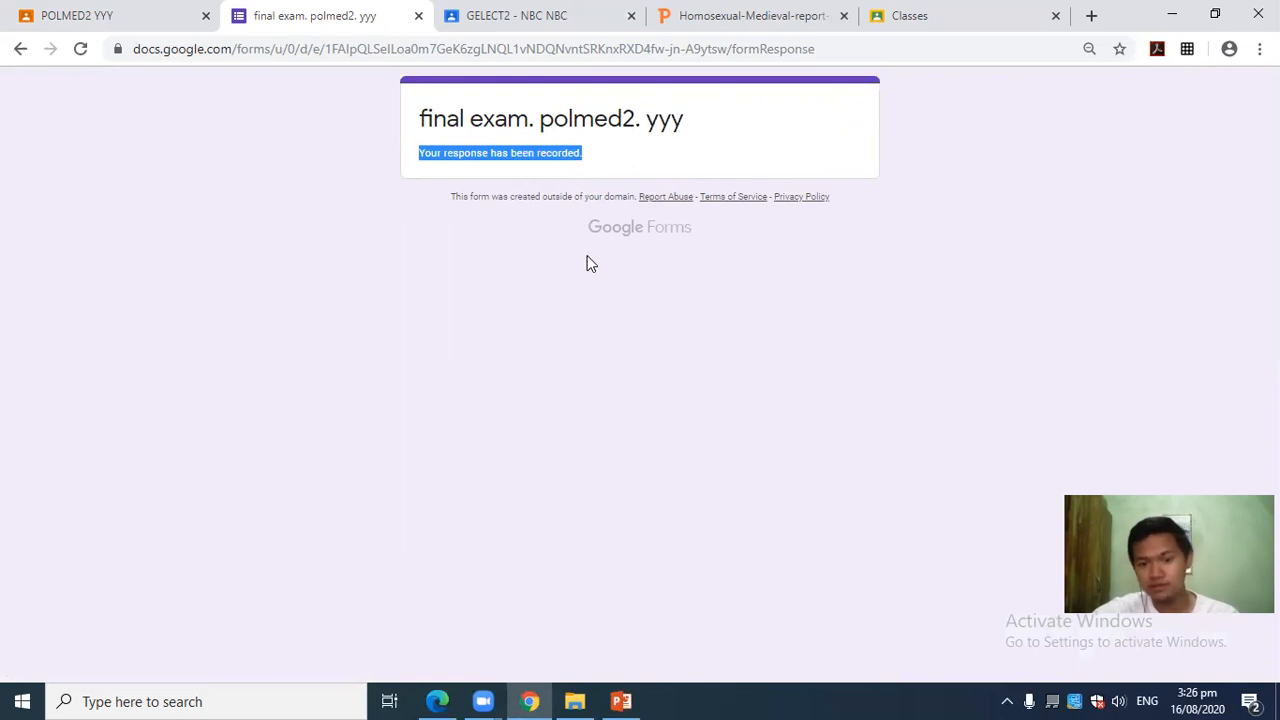
{"action": "left_click", "coordinate": [591, 171]}
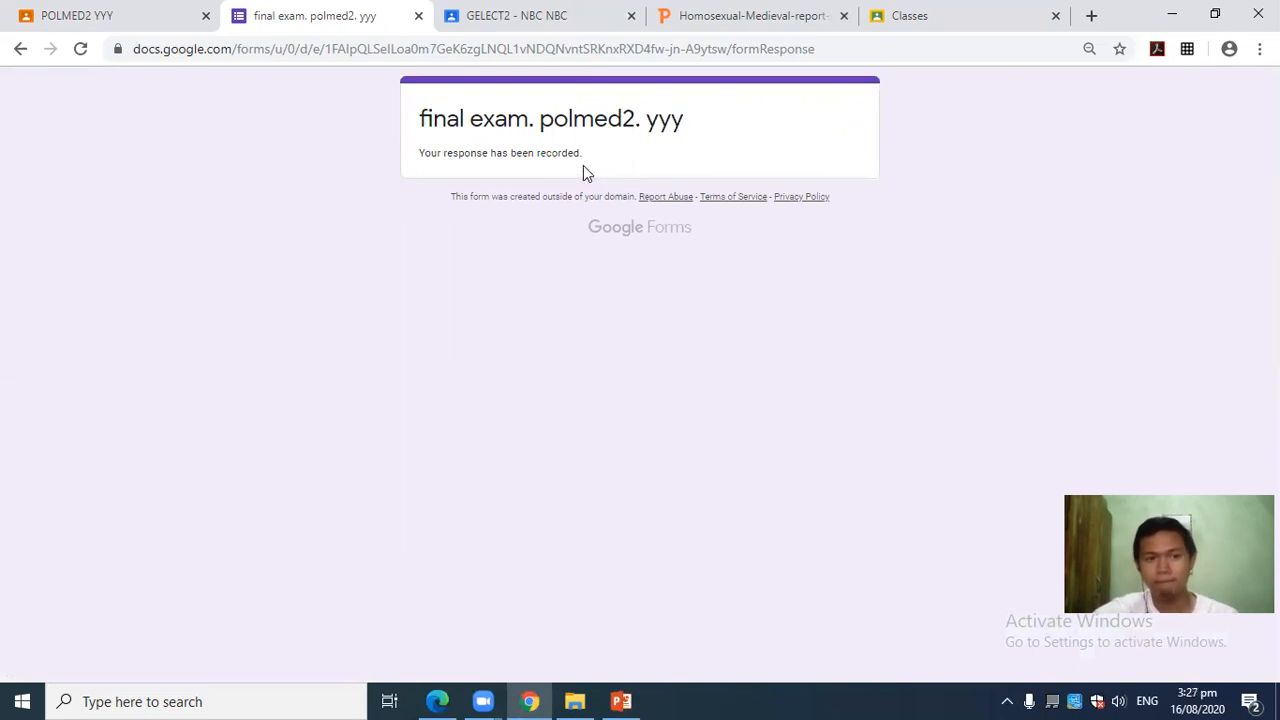
{"action": "left_click_drag", "start_coordinate": [585, 157], "coordinate": [417, 157]}
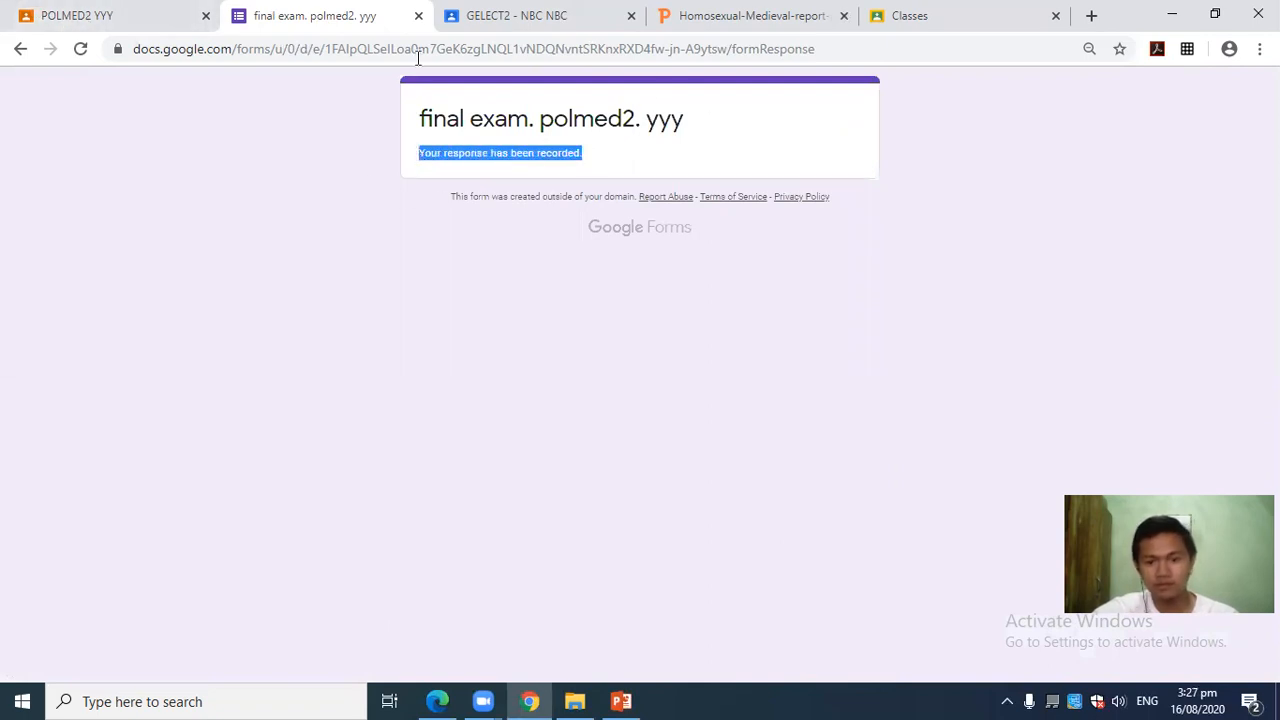
Return to the POLMED2 tab, then switch to the LAD - RPHIST1 stream via the class list.
{"action": "left_click", "coordinate": [108, 12]}
{"action": "scroll", "coordinate": [403, 400], "scroll_direction": "up", "scroll_amount": 3}
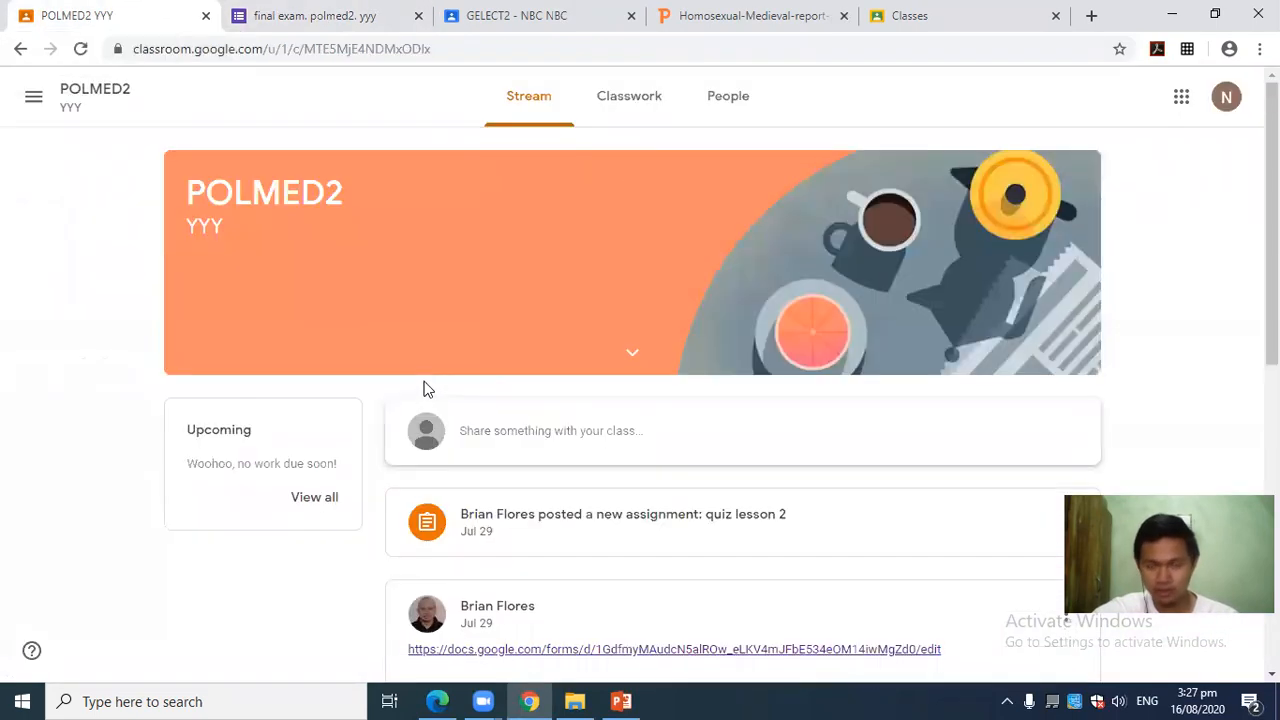
{"action": "scroll", "coordinate": [1160, 346], "scroll_direction": "down", "scroll_amount": 4}
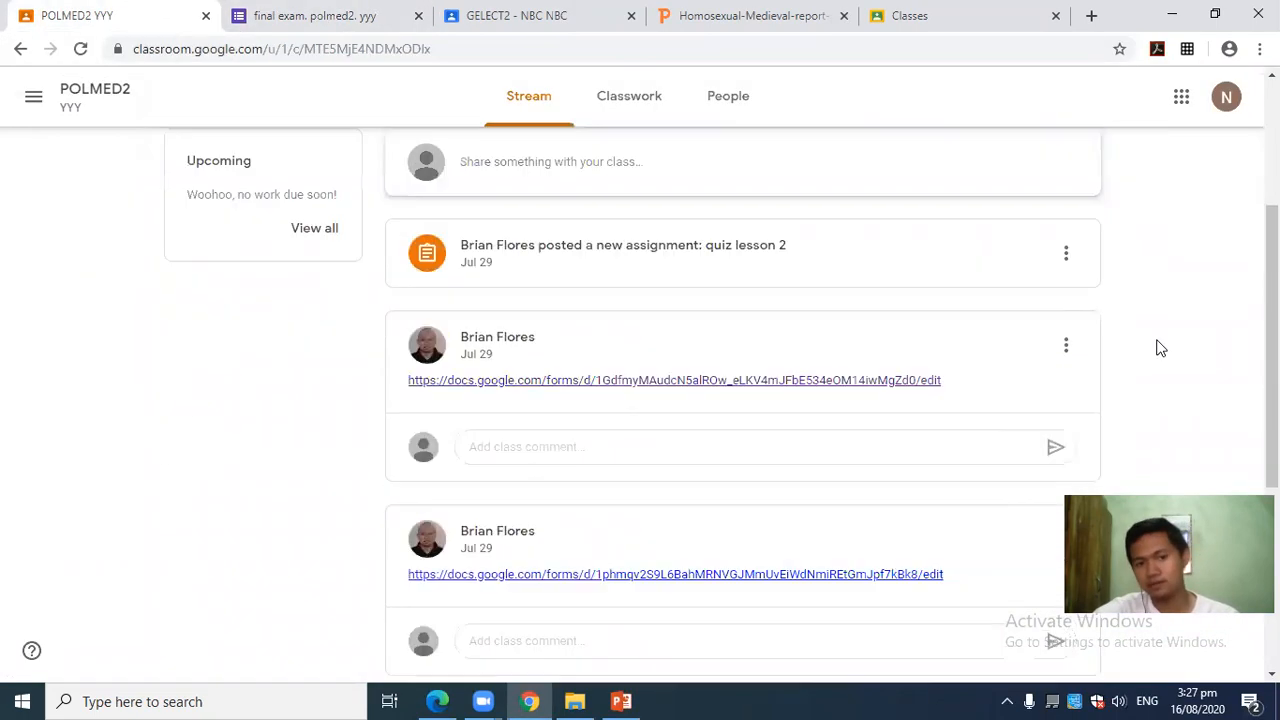
{"action": "left_click", "coordinate": [33, 96]}
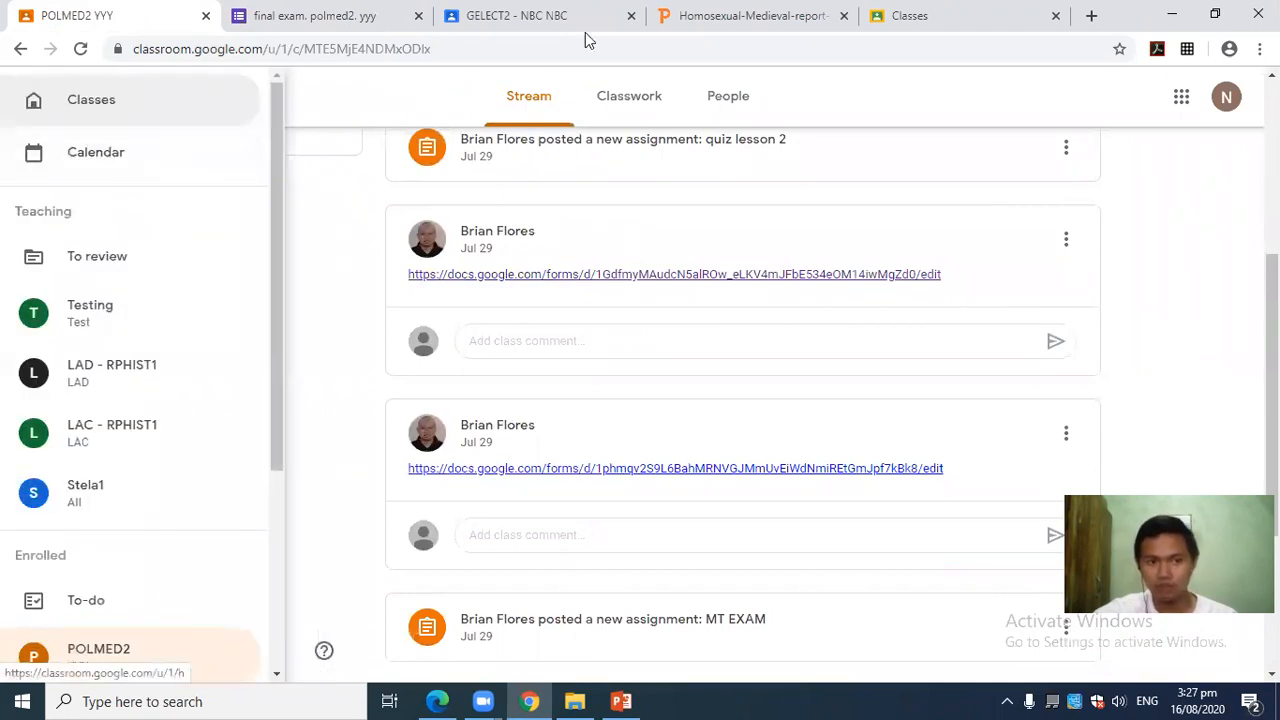
{"action": "left_click", "coordinate": [123, 366]}
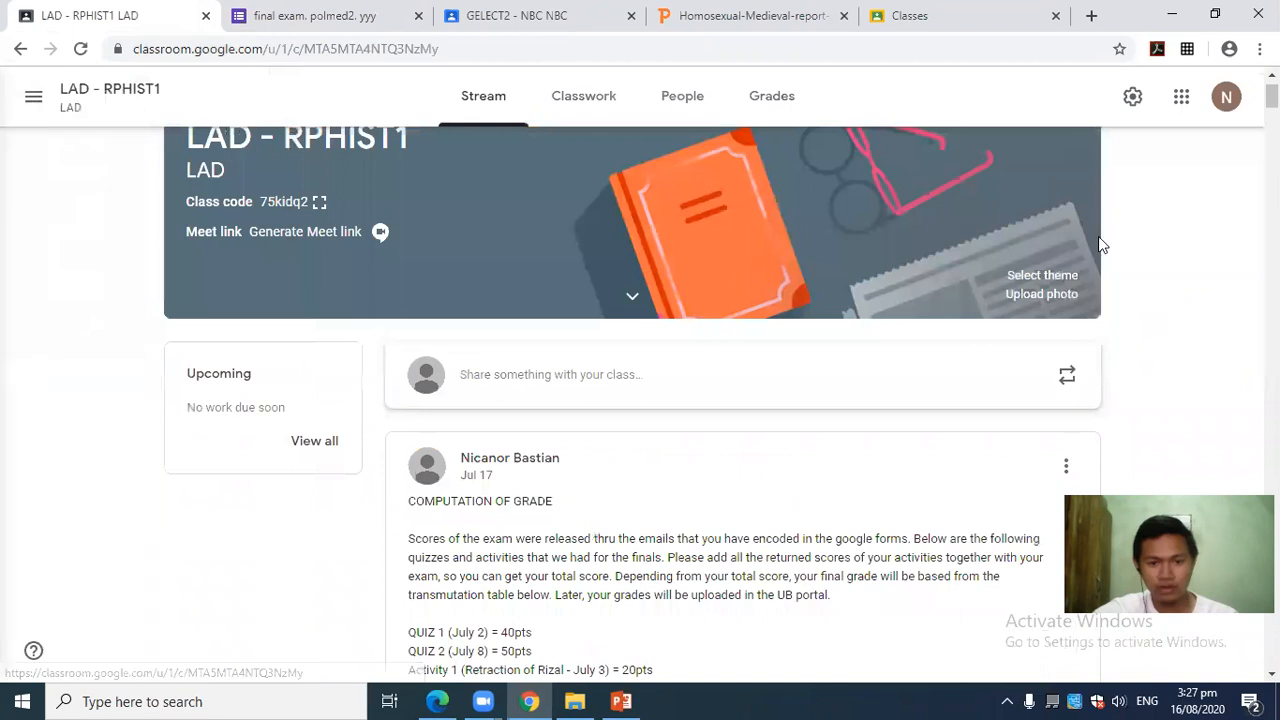
{"action": "scroll", "coordinate": [813, 427], "scroll_direction": "down", "scroll_amount": 20}
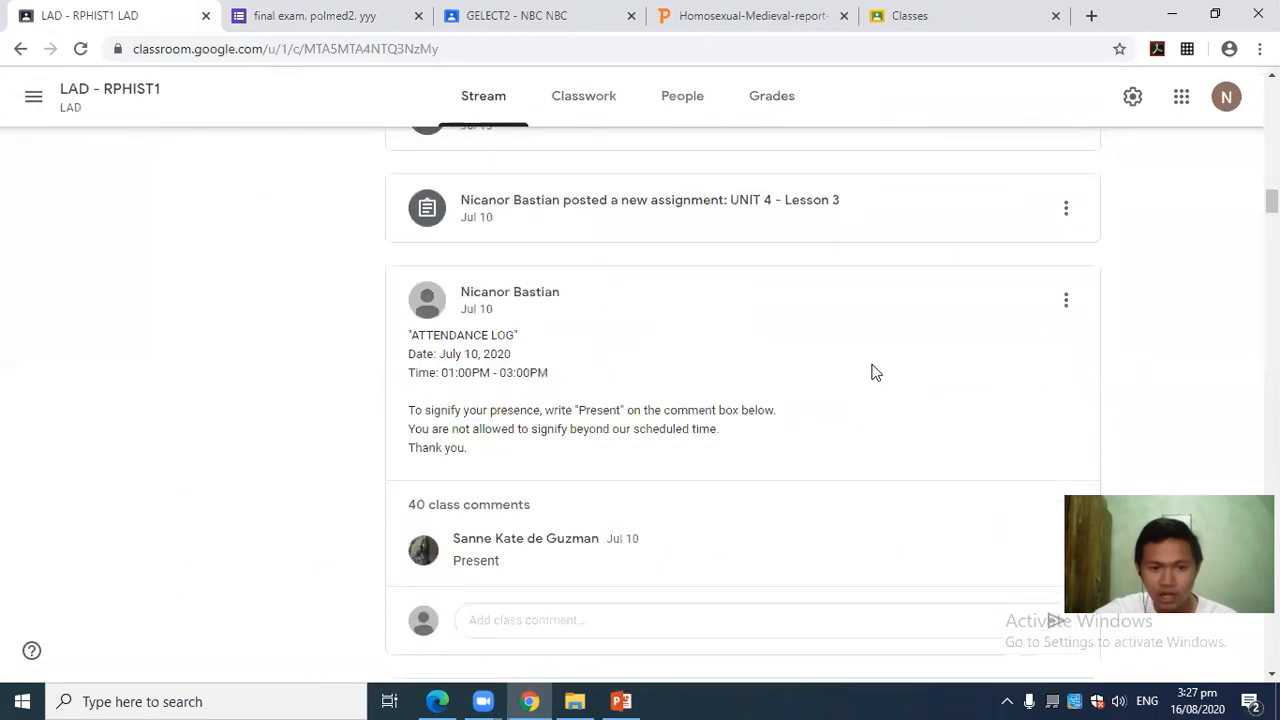
{"action": "scroll", "coordinate": [885, 400], "scroll_direction": "up", "scroll_amount": 5}
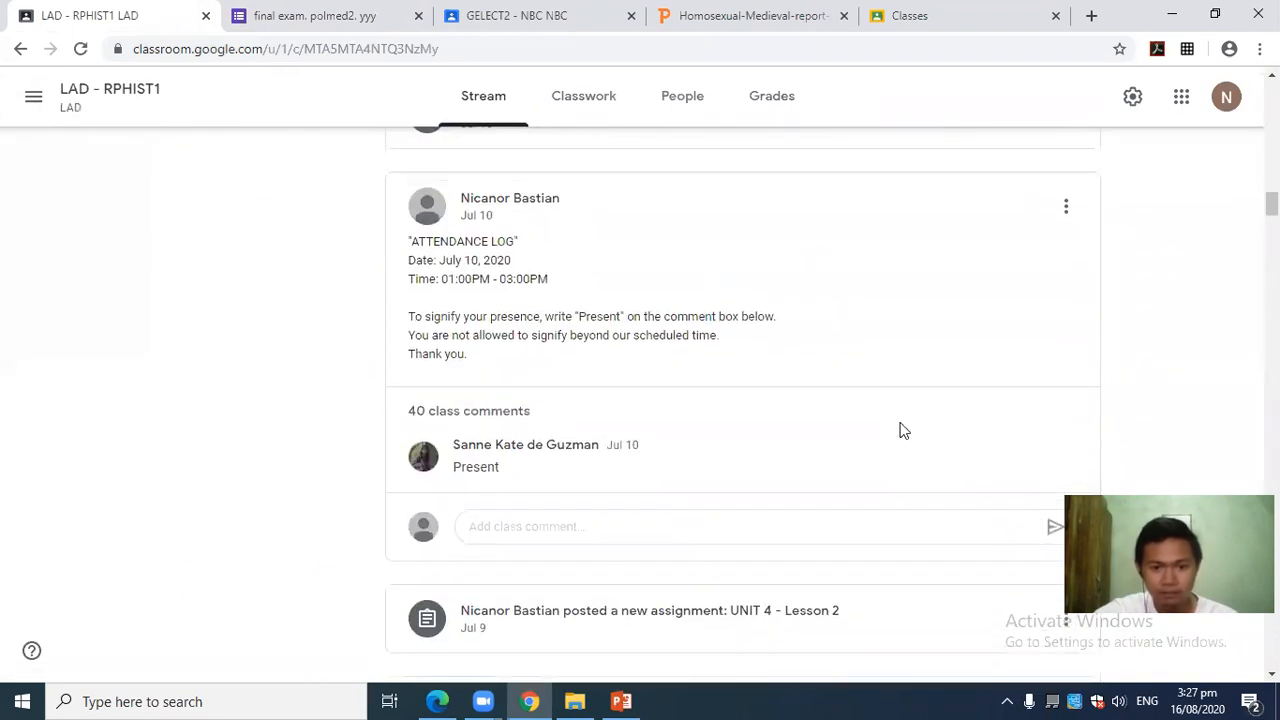
{"action": "scroll", "coordinate": [760, 531], "scroll_direction": "down", "scroll_amount": 3}
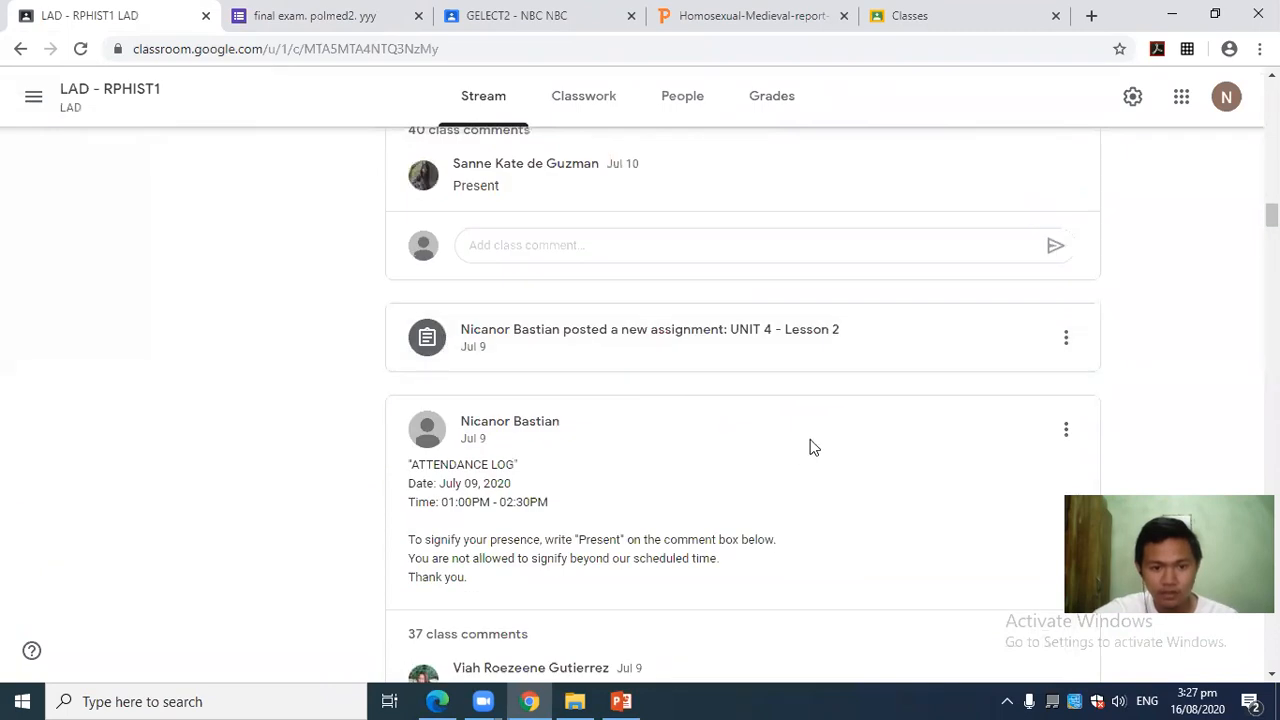
Create a new Assignment from the Classwork page and remove its Blank Quiz attachment.
{"action": "left_click", "coordinate": [574, 106]}
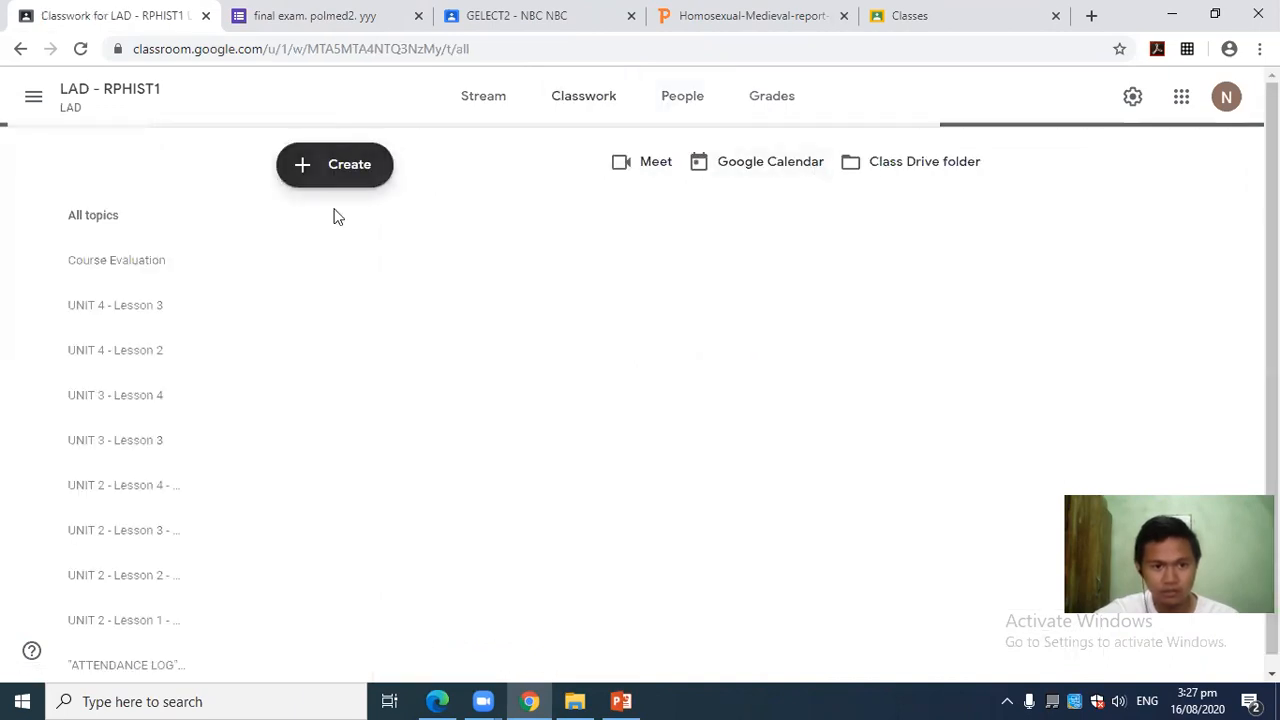
{"action": "left_click", "coordinate": [336, 176]}
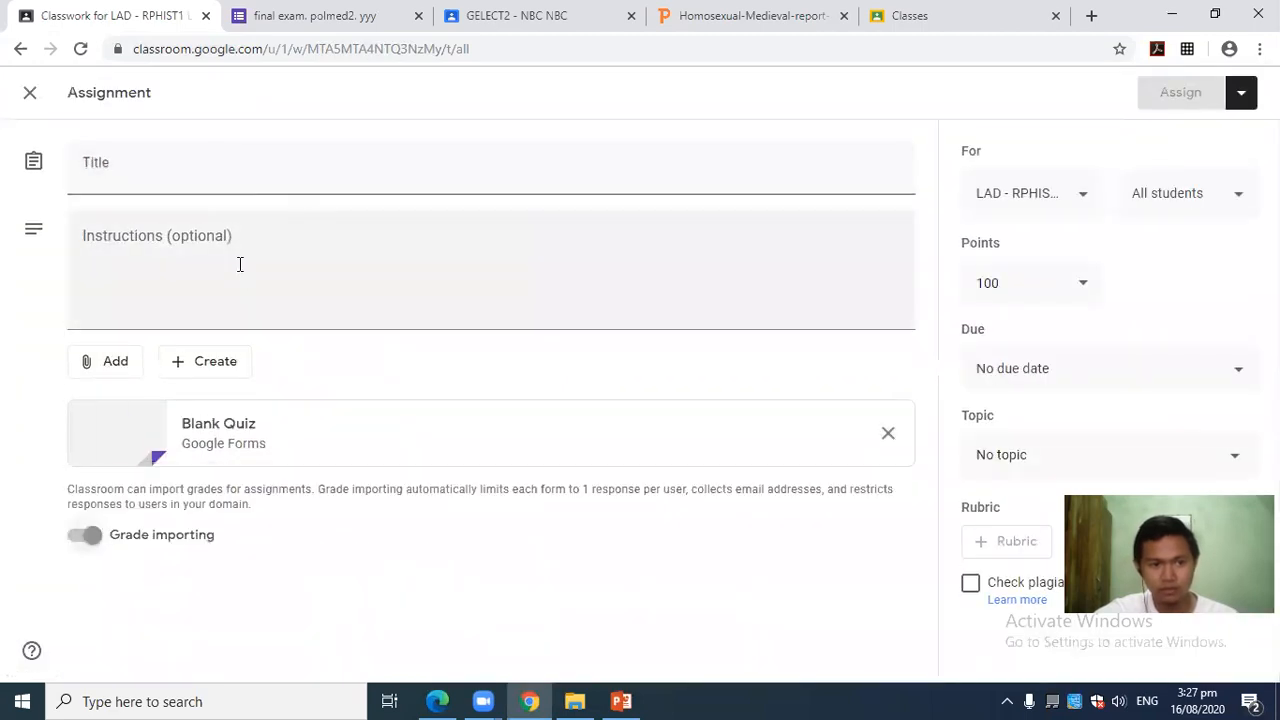
{"action": "left_click", "coordinate": [888, 432]}
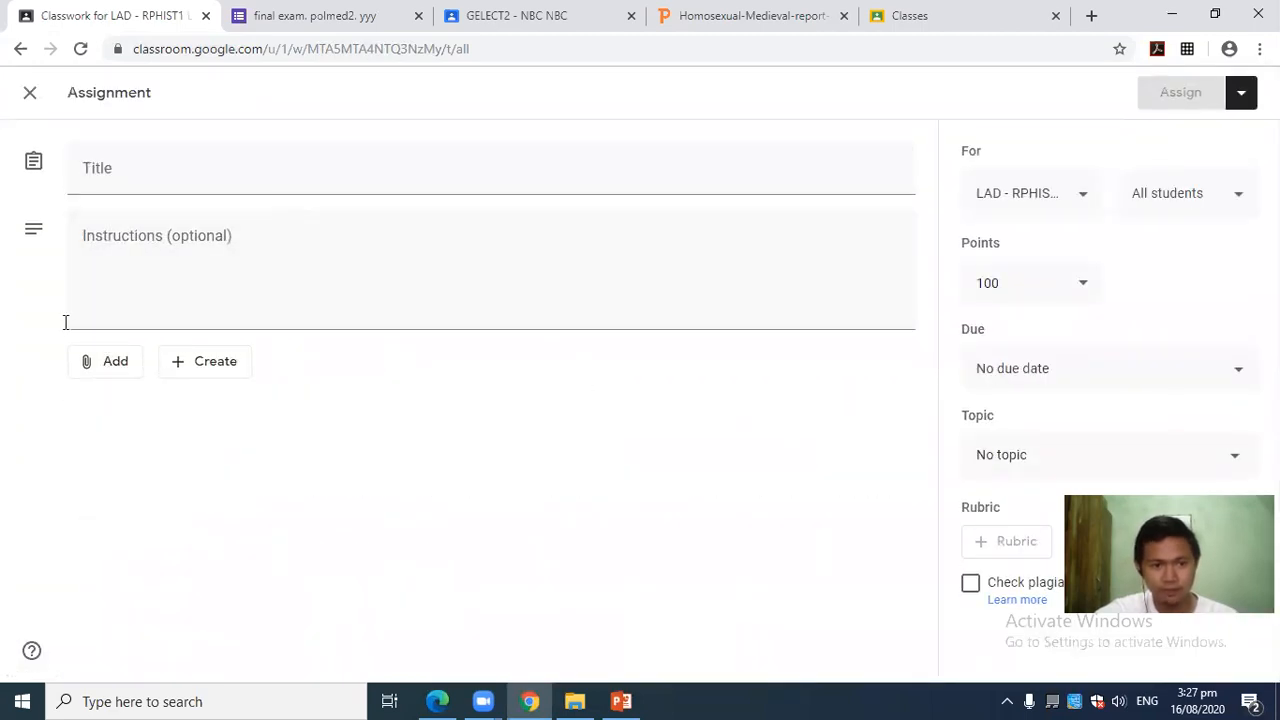
Title the assignment 'lesson' with instructions 'make a reaction regarding rizal'.
{"action": "left_click", "coordinate": [180, 232]}
{"action": "left_click", "coordinate": [171, 166]}
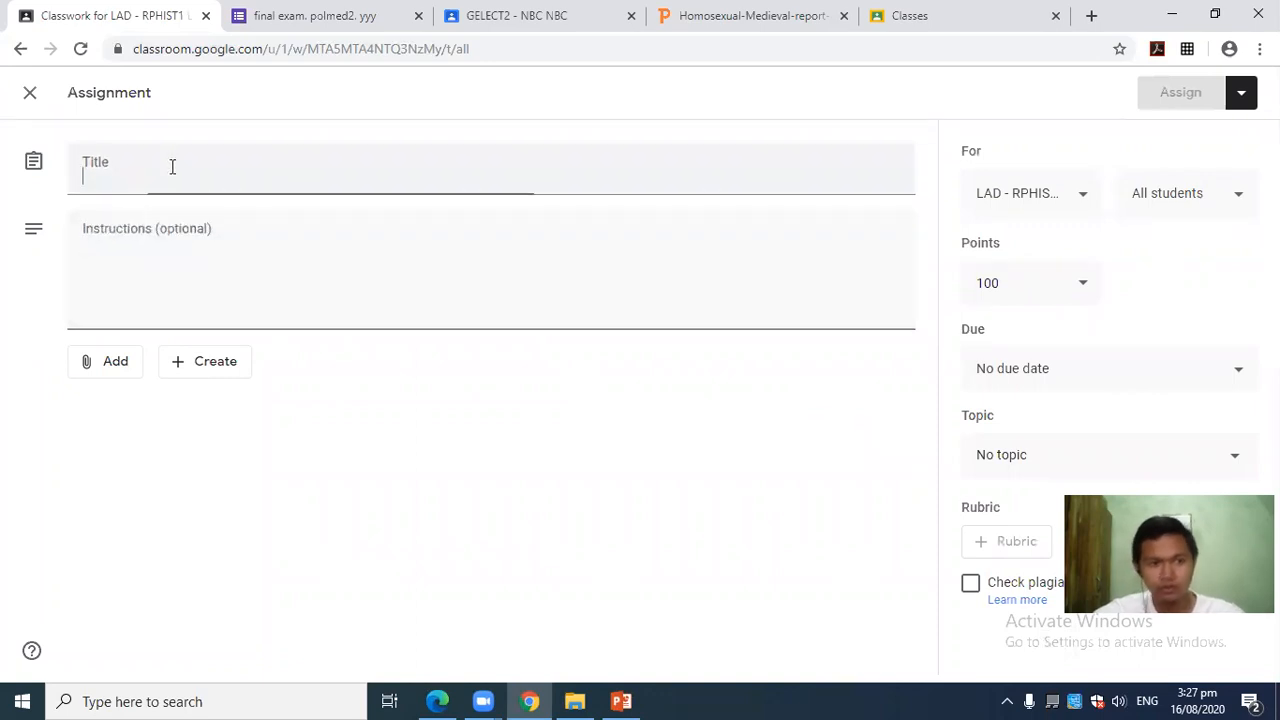
{"action": "type", "text": "lesso"}
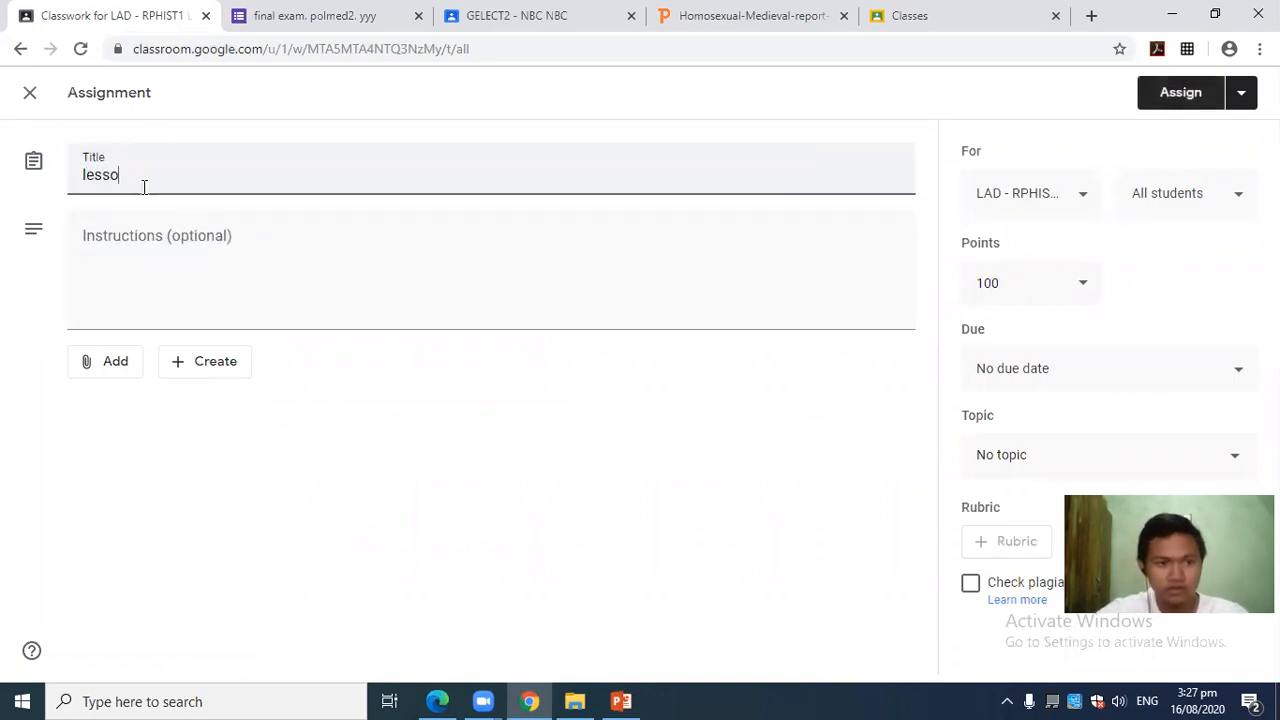
{"action": "type", "text": "n"}
{"action": "left_click", "coordinate": [175, 230]}
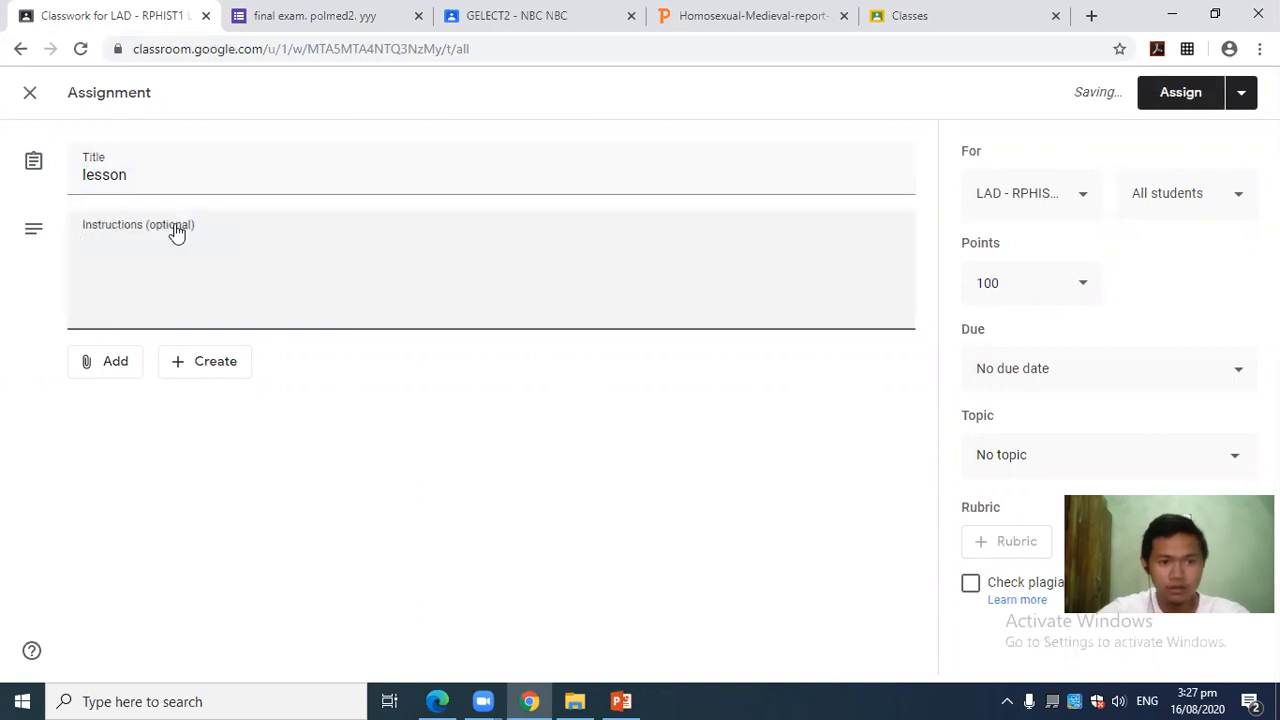
{"action": "type", "text": "make a "}
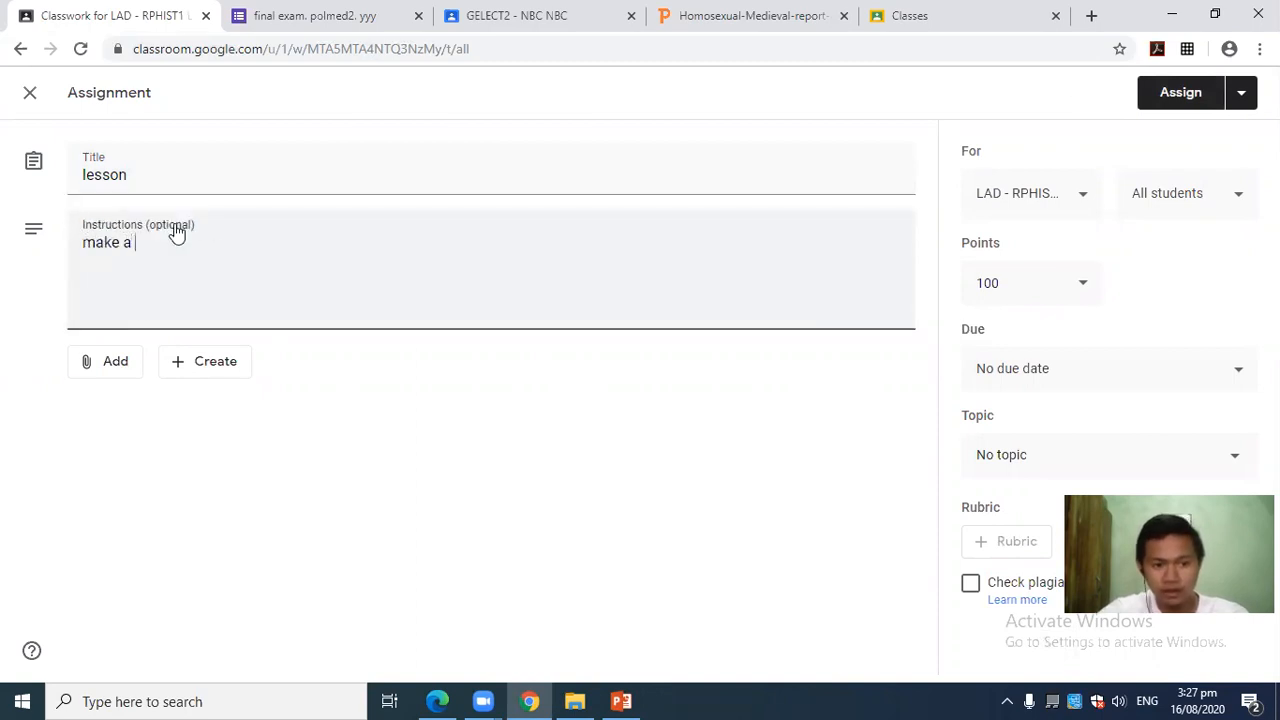
{"action": "type", "text": "reacti"}
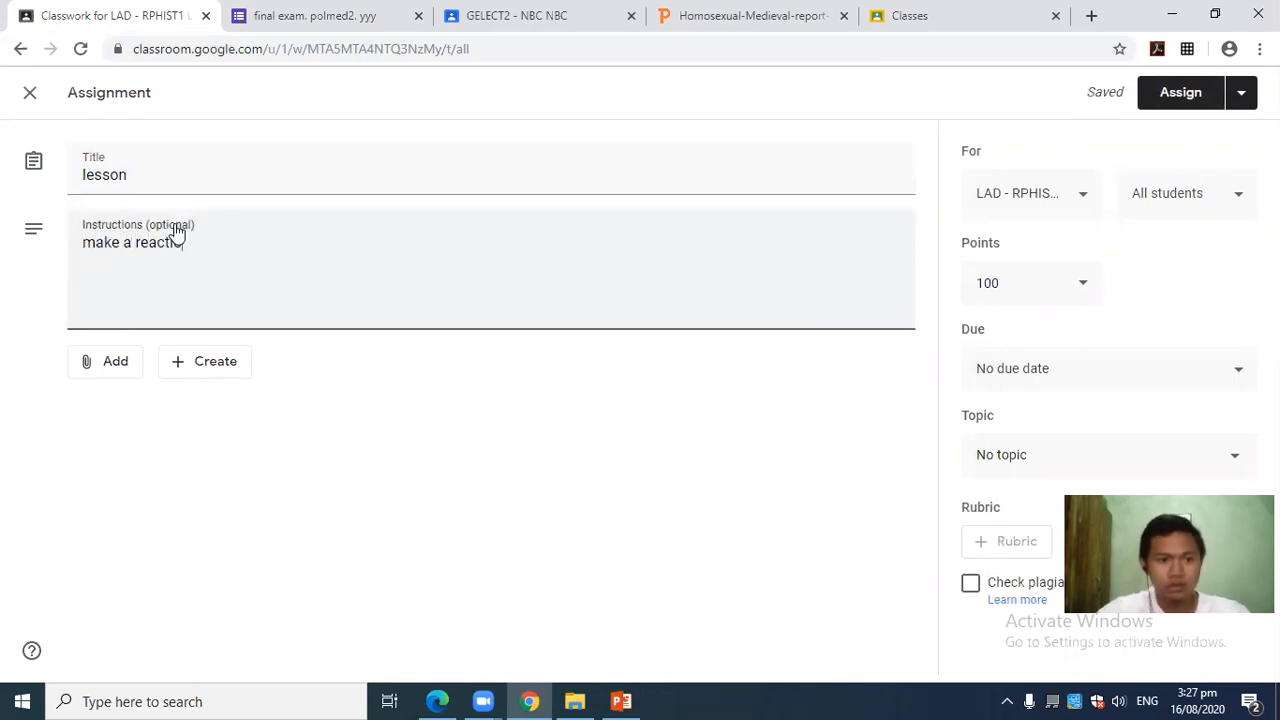
{"action": "type", "text": "on regarding"}
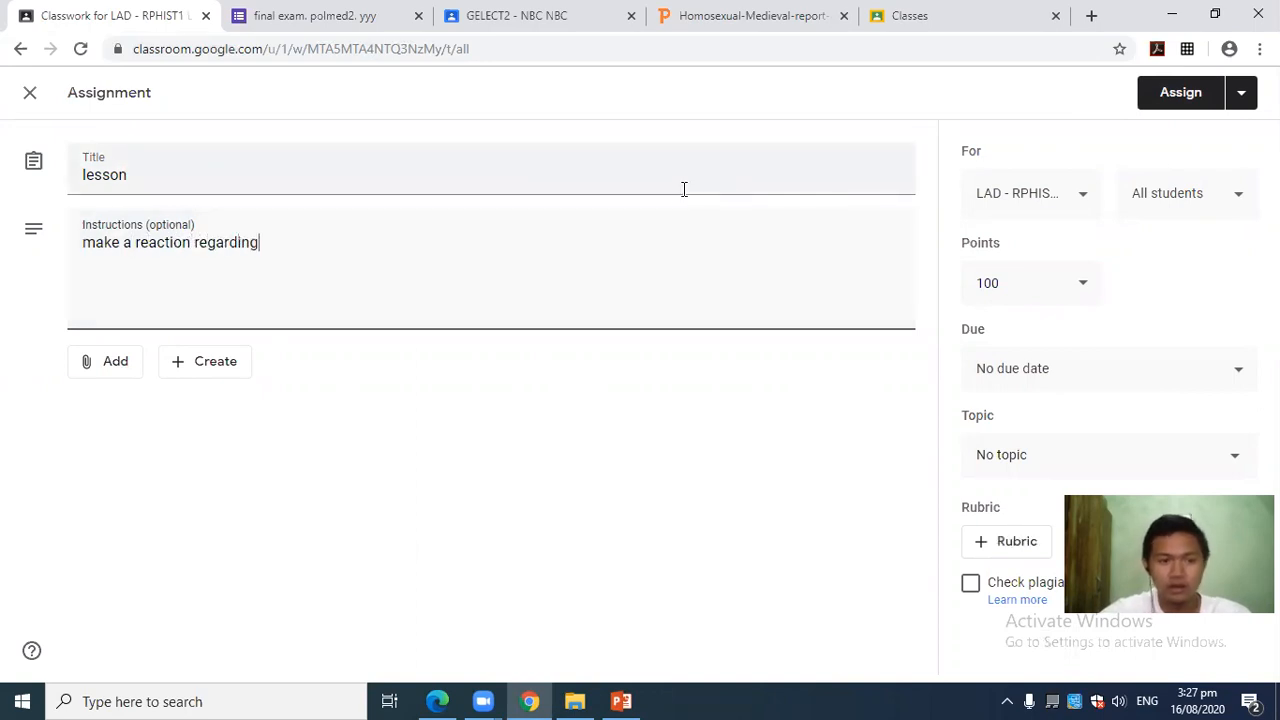
{"action": "type", "text": " rizal"}
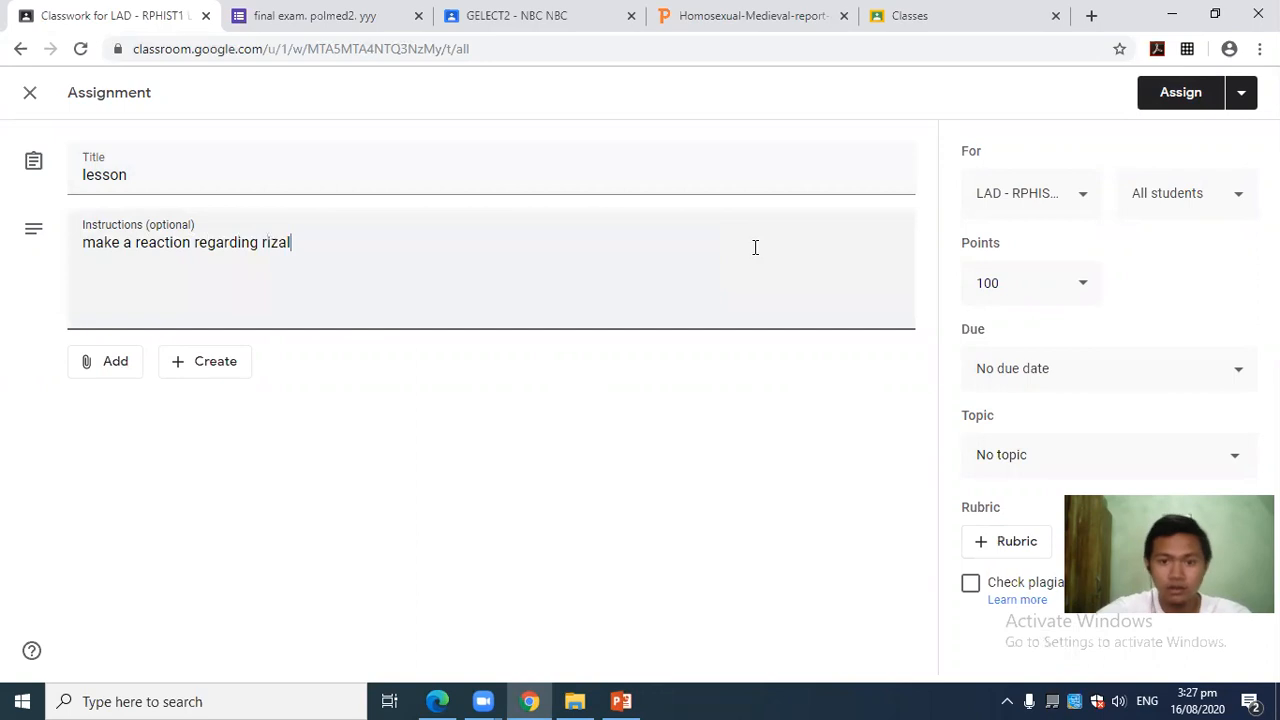
Set the points to 20 and the due date to Tomorrow, then close the editor as a draft.
{"action": "left_click", "coordinate": [1046, 284]}
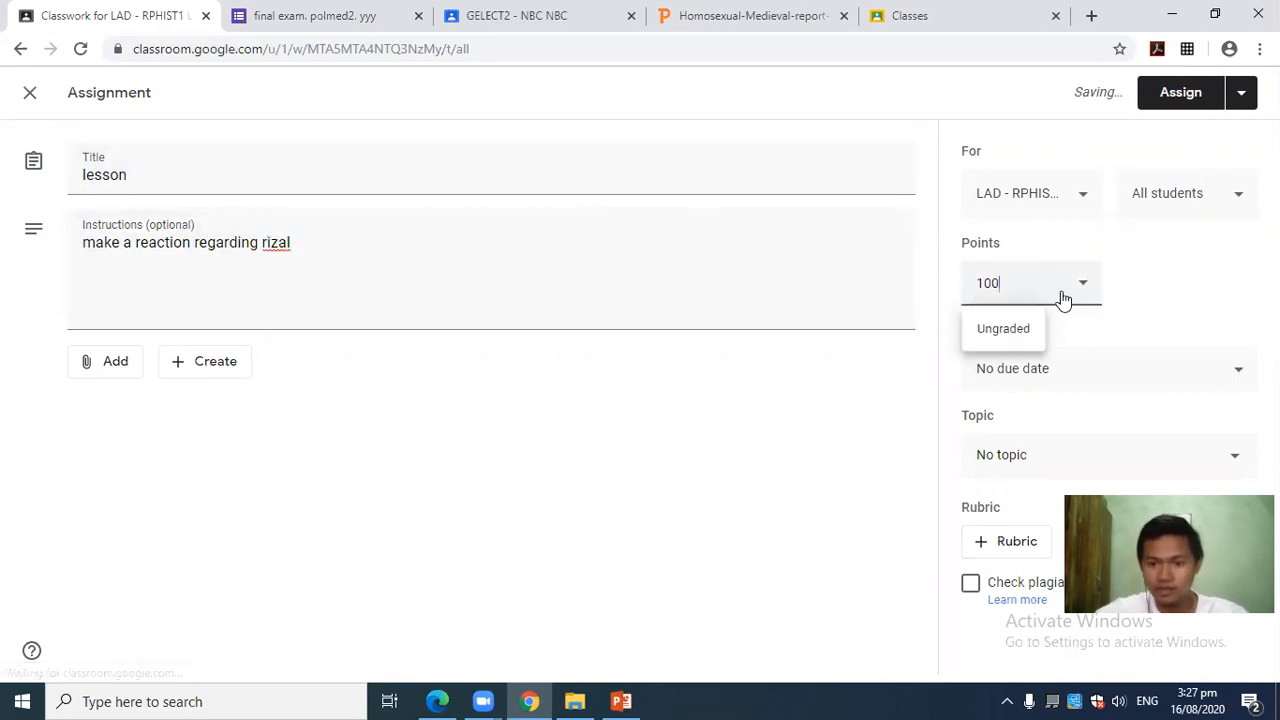
{"action": "type", "text": "\\"}
{"action": "key", "text": "BackSpace"}
{"action": "key", "text": "BackSpace"}
{"action": "type", "text": "20"}
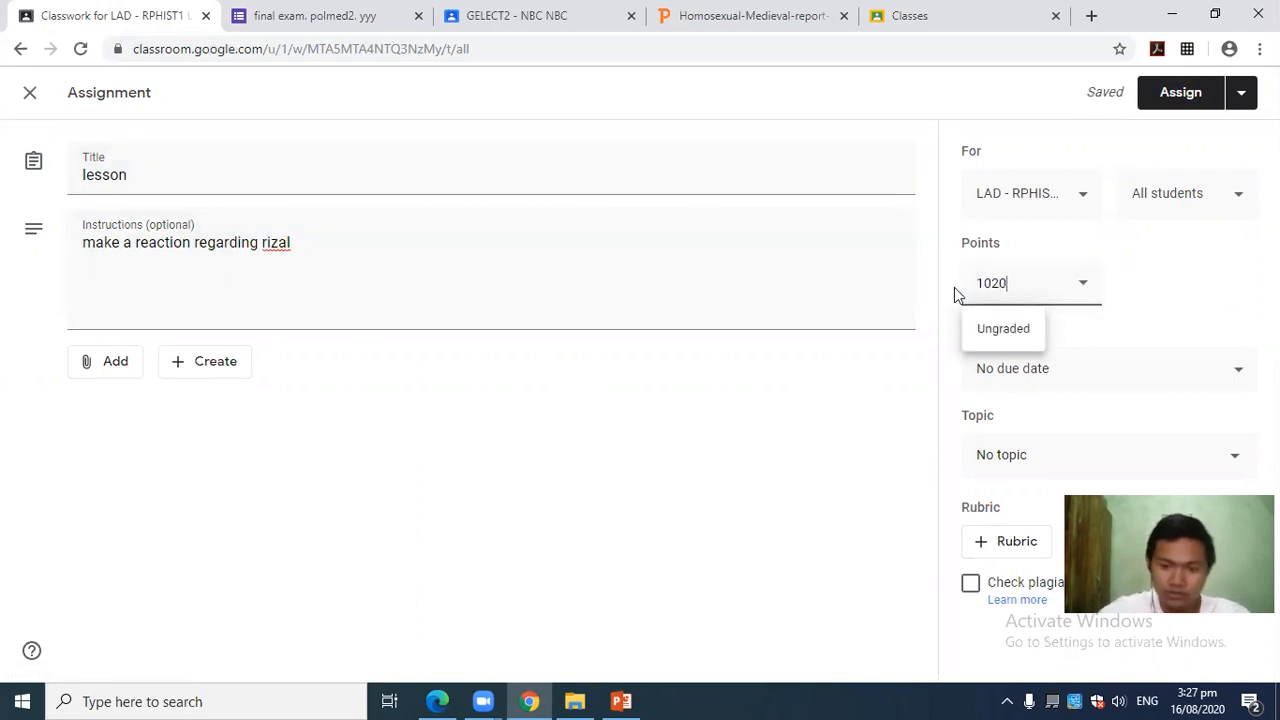
{"action": "key", "text": "BackSpace"}
{"action": "key", "text": "BackSpace"}
{"action": "key", "text": "BackSpace"}
{"action": "key", "text": "BackSpace"}
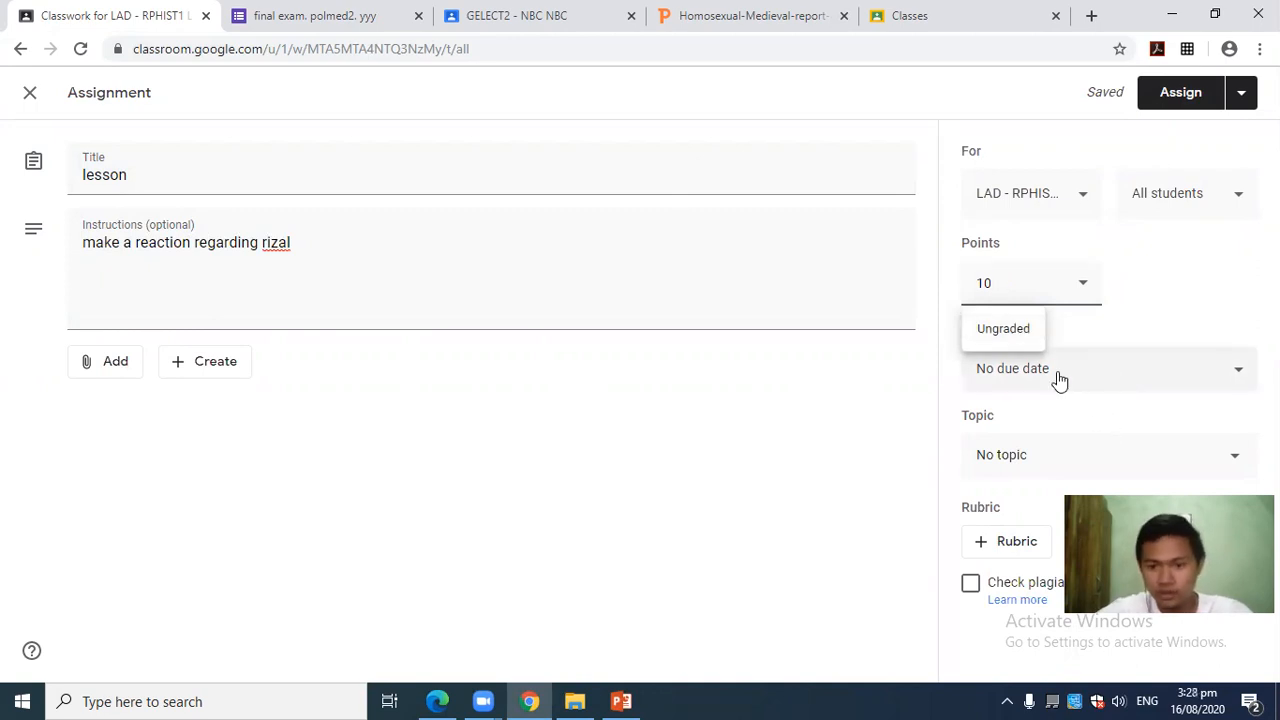
{"action": "left_click", "coordinate": [1136, 368]}
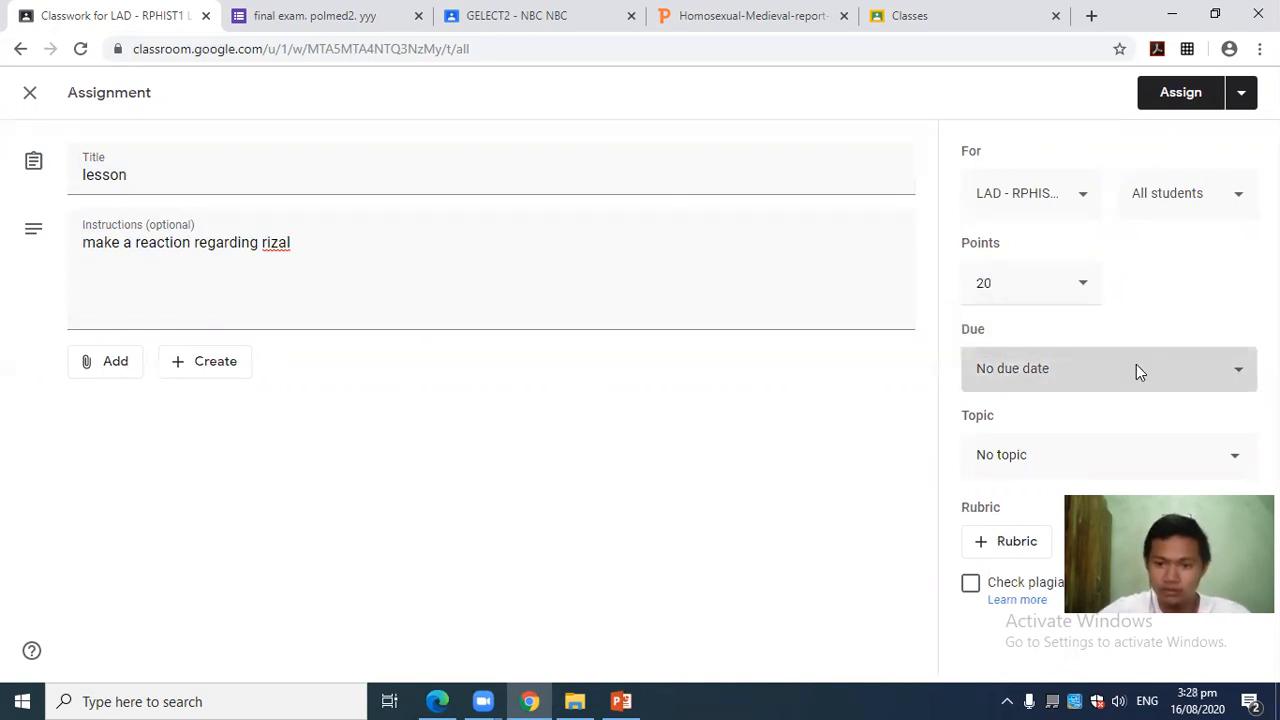
{"action": "left_click", "coordinate": [602, 489]}
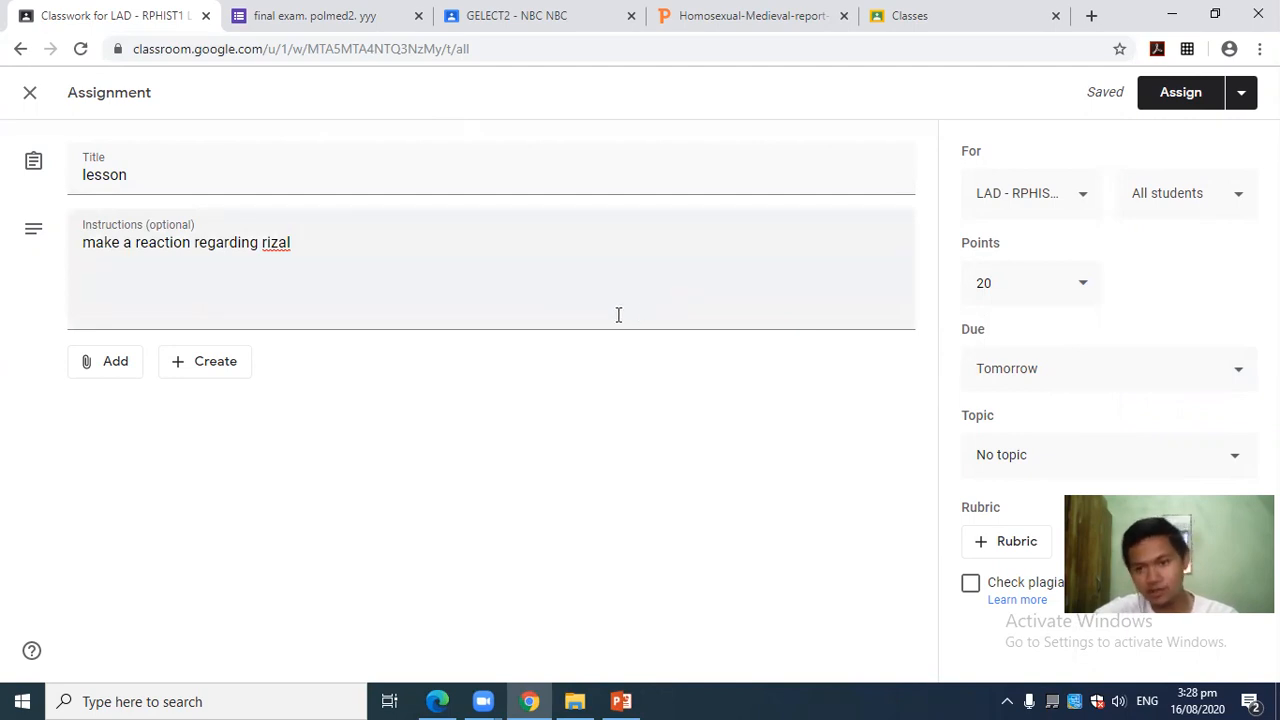
{"action": "left_click", "coordinate": [27, 93]}
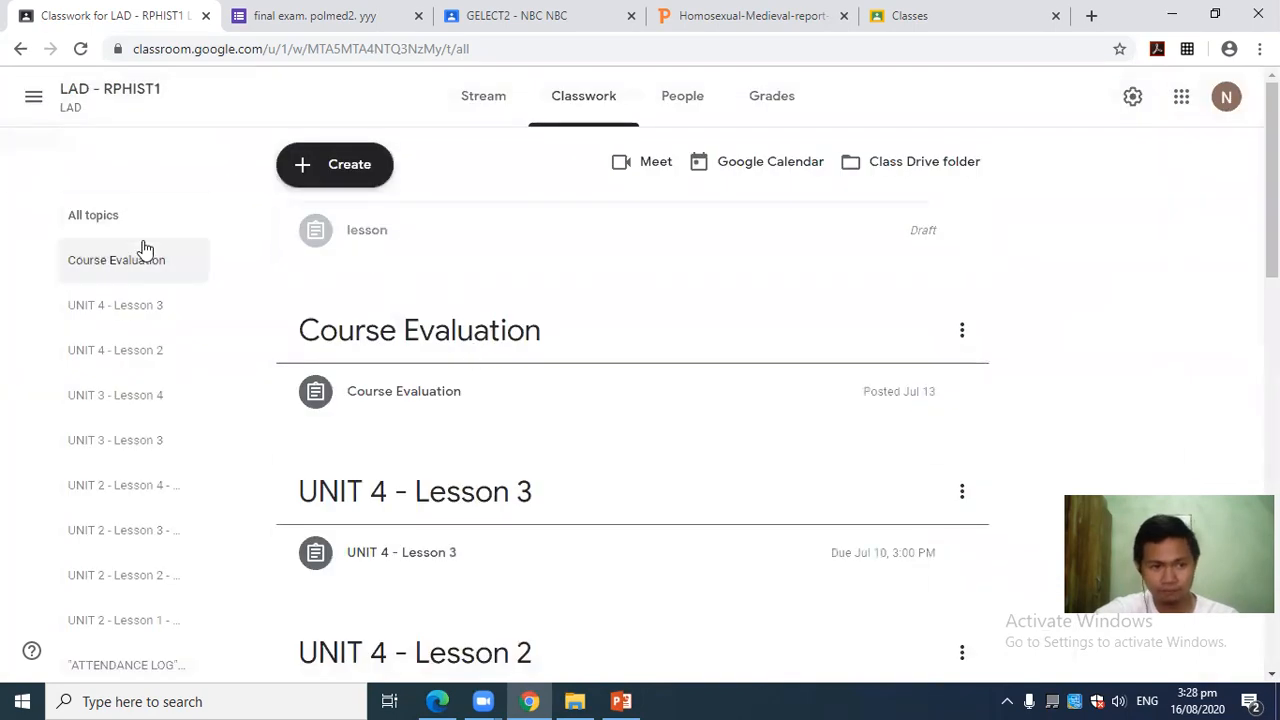
Use the class navigation panel to go to LAD - RPHIST1 under Teaching.
{"action": "left_click", "coordinate": [33, 96]}
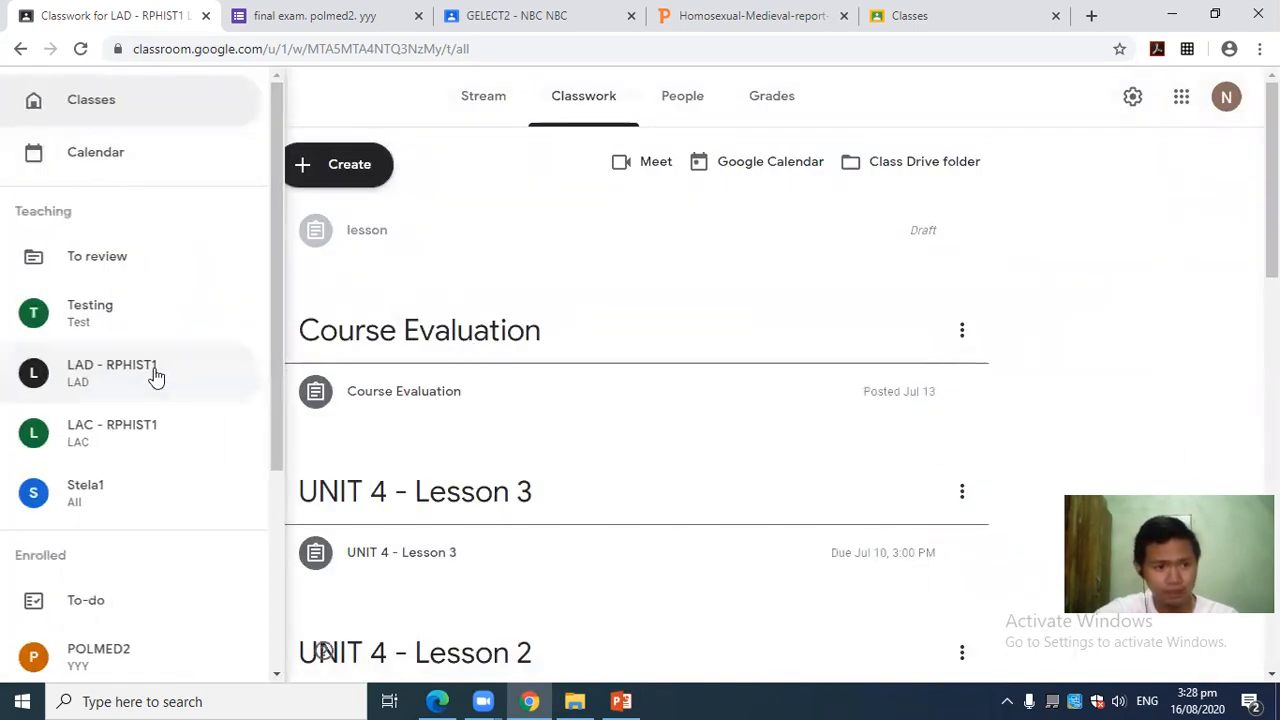
{"action": "left_click", "coordinate": [480, 189]}
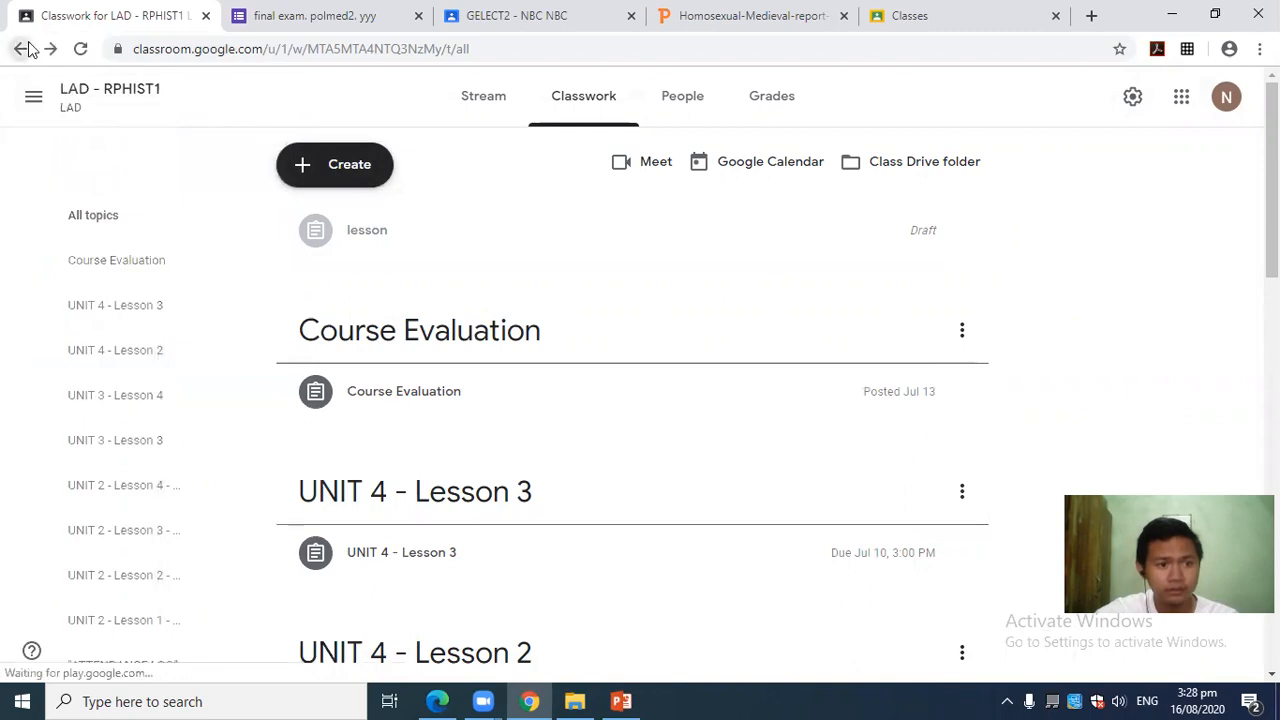
{"action": "left_click", "coordinate": [33, 97]}
{"action": "left_click", "coordinate": [128, 397]}
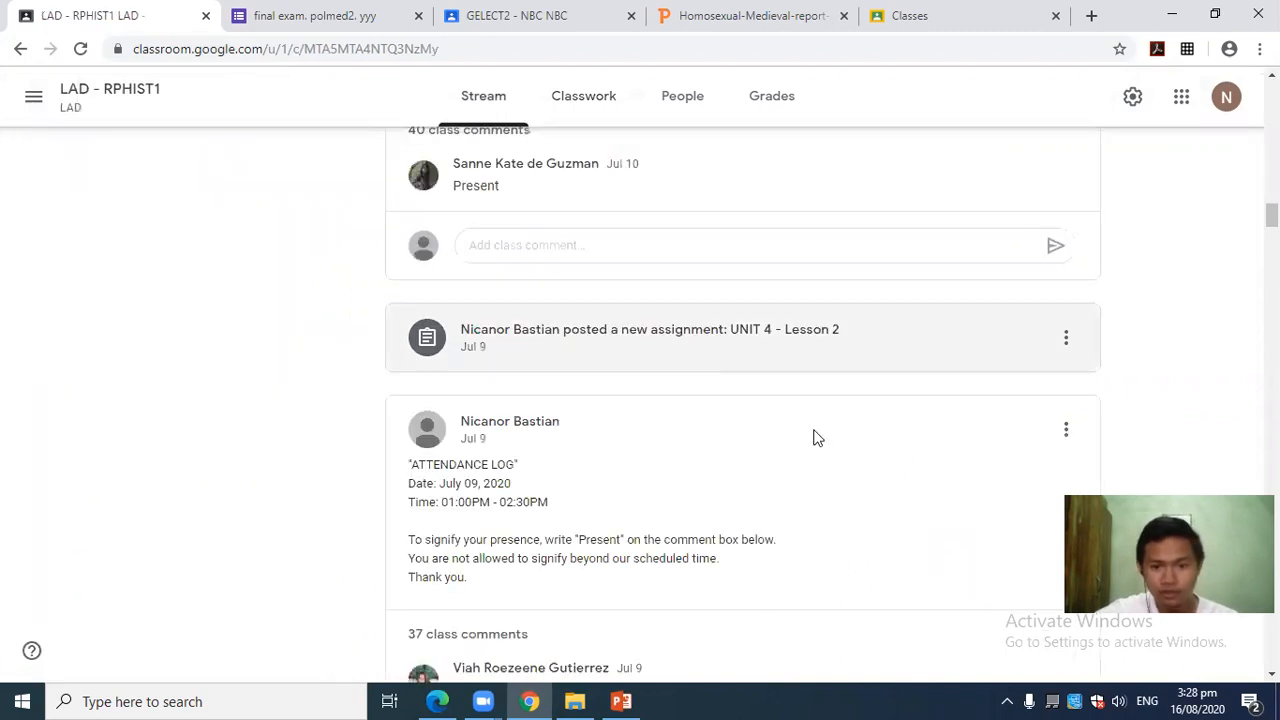
Open UNIT 4 - Lesson 2's student work and scroll through grades: 0 turned in, 2 assigned, 37 graded.
{"action": "left_click", "coordinate": [826, 345]}
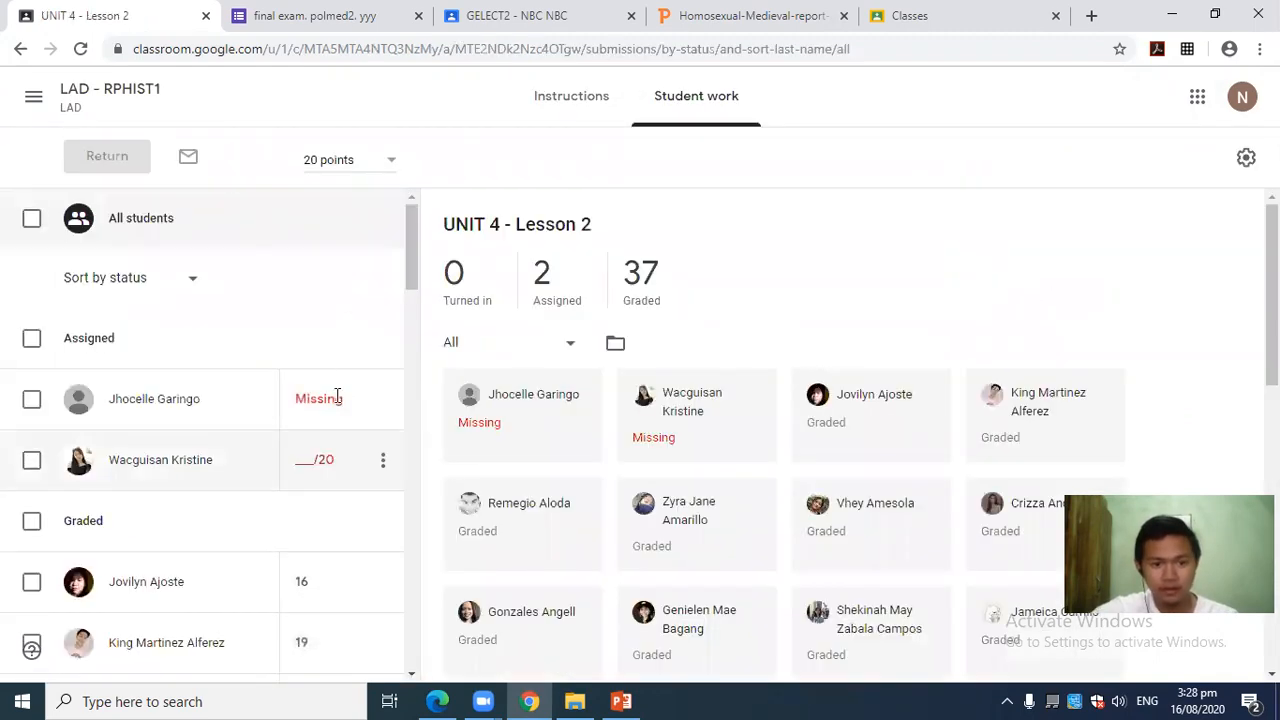
{"action": "scroll", "coordinate": [360, 477], "scroll_direction": "down", "scroll_amount": 4}
{"action": "left_click_drag", "start_coordinate": [409, 317], "coordinate": [394, 217]}
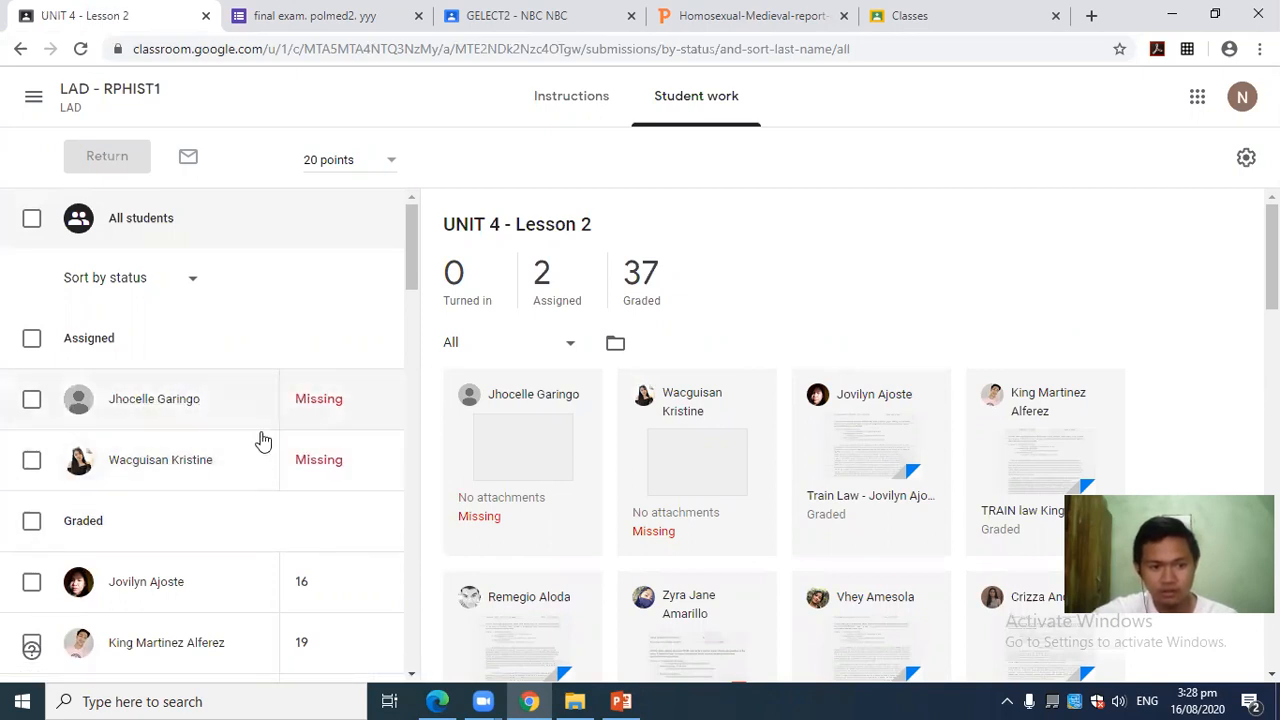
{"action": "scroll", "coordinate": [262, 440], "scroll_direction": "down", "scroll_amount": 3}
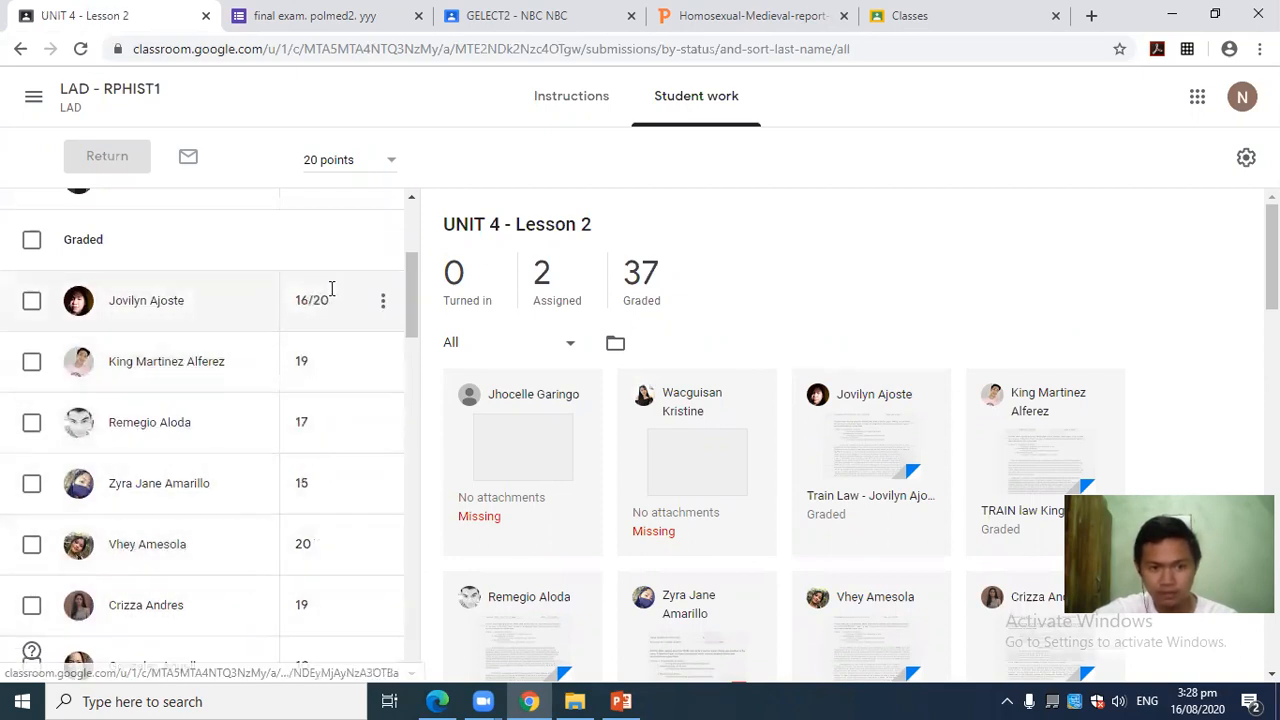
{"action": "scroll", "coordinate": [331, 514], "scroll_direction": "down", "scroll_amount": 7}
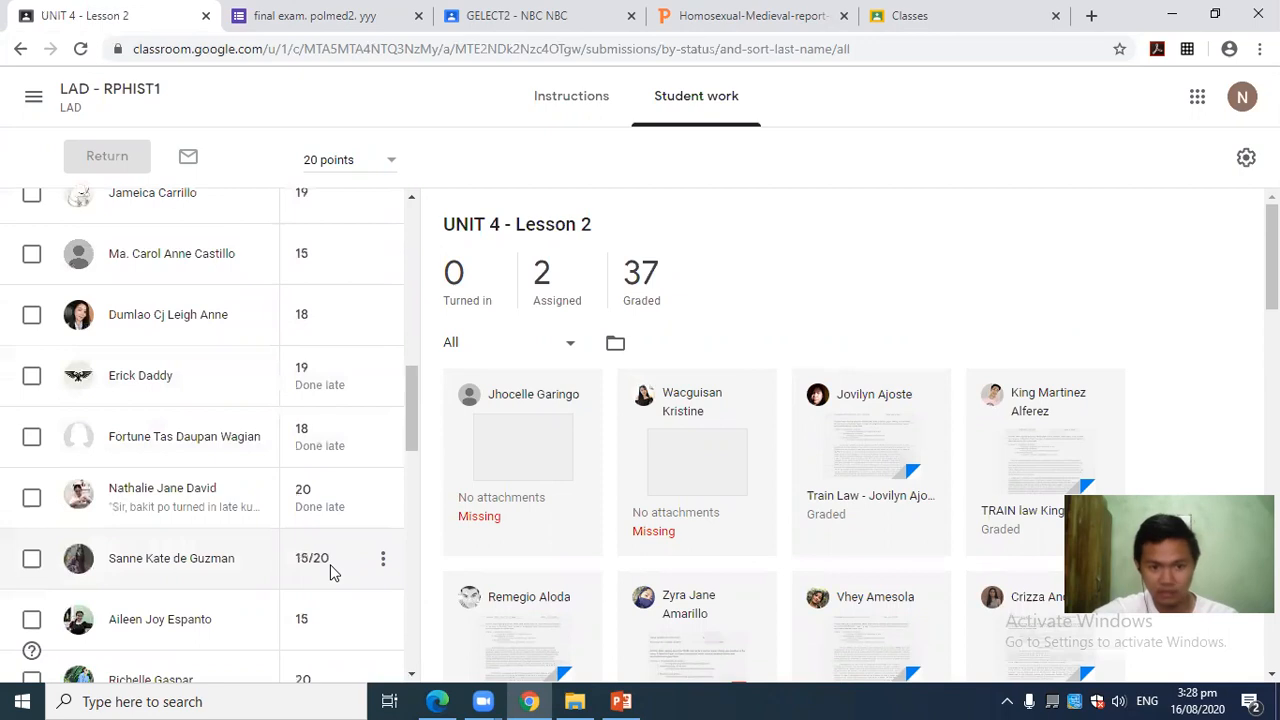
{"action": "scroll", "coordinate": [333, 570], "scroll_direction": "up", "scroll_amount": 8}
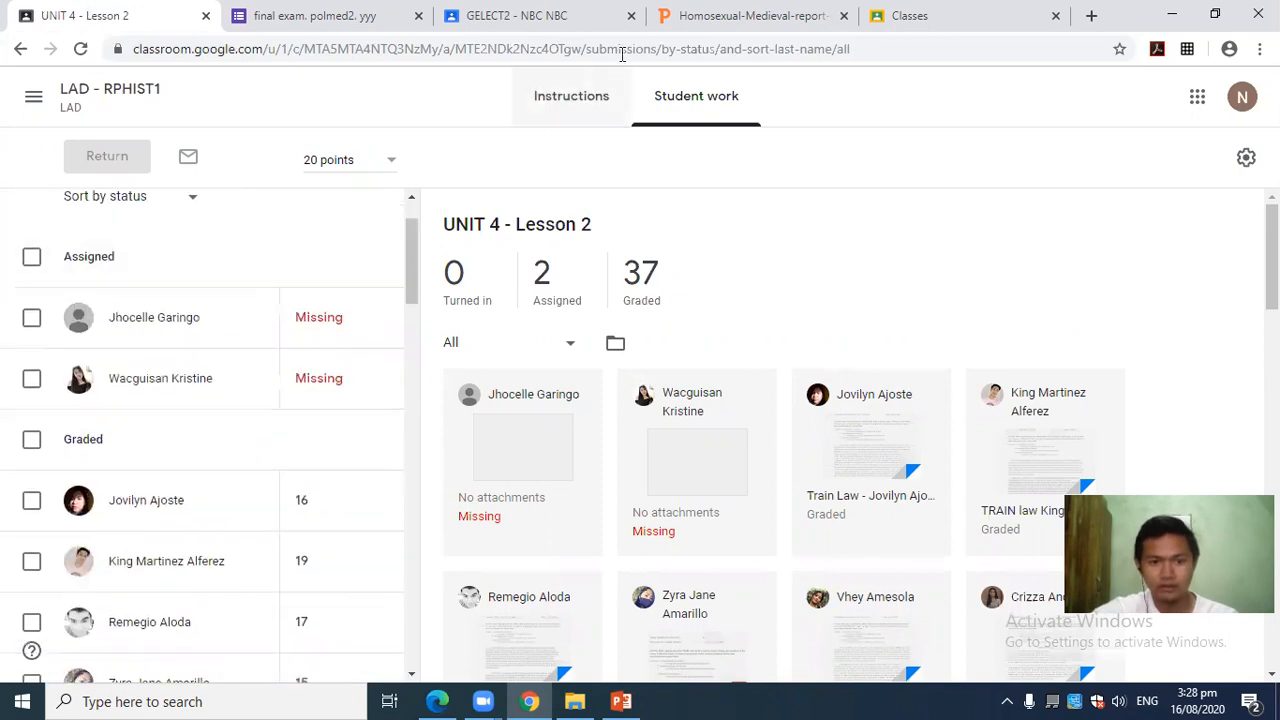
View the Instructions and highlight the instruction text, including the sentence about uploading the edited file.
{"action": "left_click", "coordinate": [580, 100]}
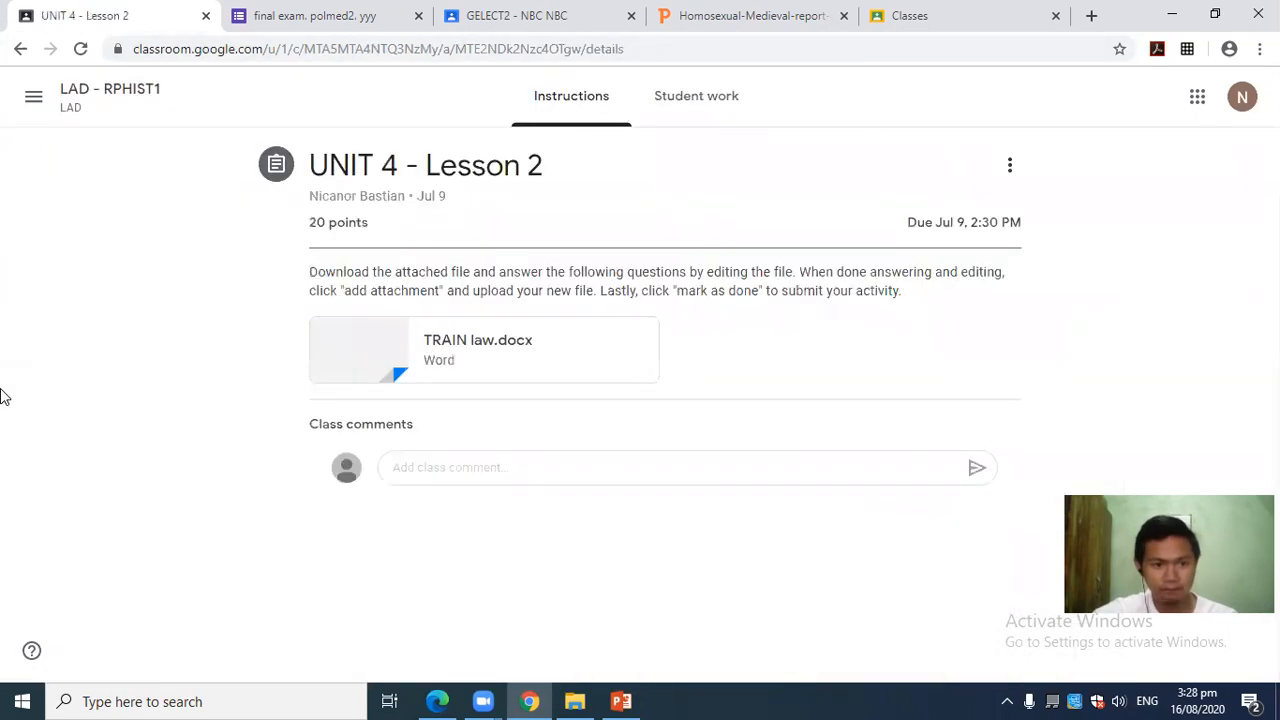
{"action": "left_click_drag", "start_coordinate": [311, 271], "coordinate": [966, 311]}
{"action": "left_click", "coordinate": [958, 309]}
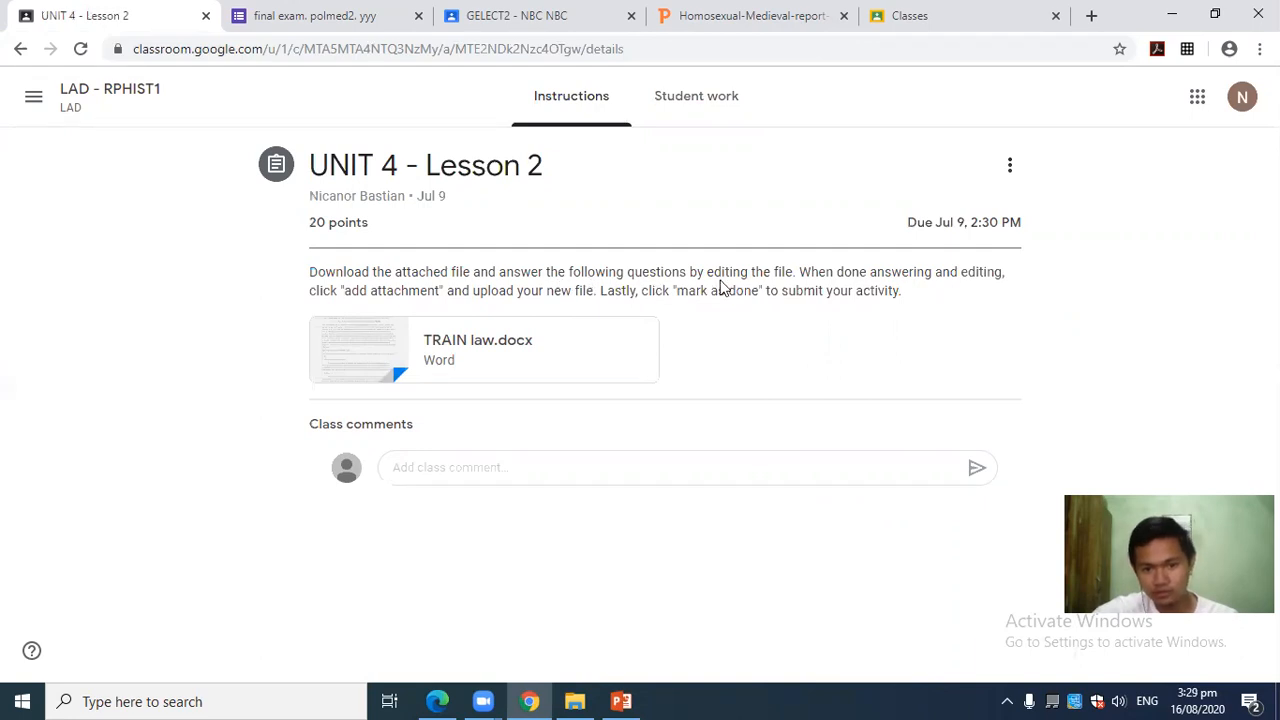
{"action": "left_click_drag", "start_coordinate": [800, 271], "coordinate": [680, 294]}
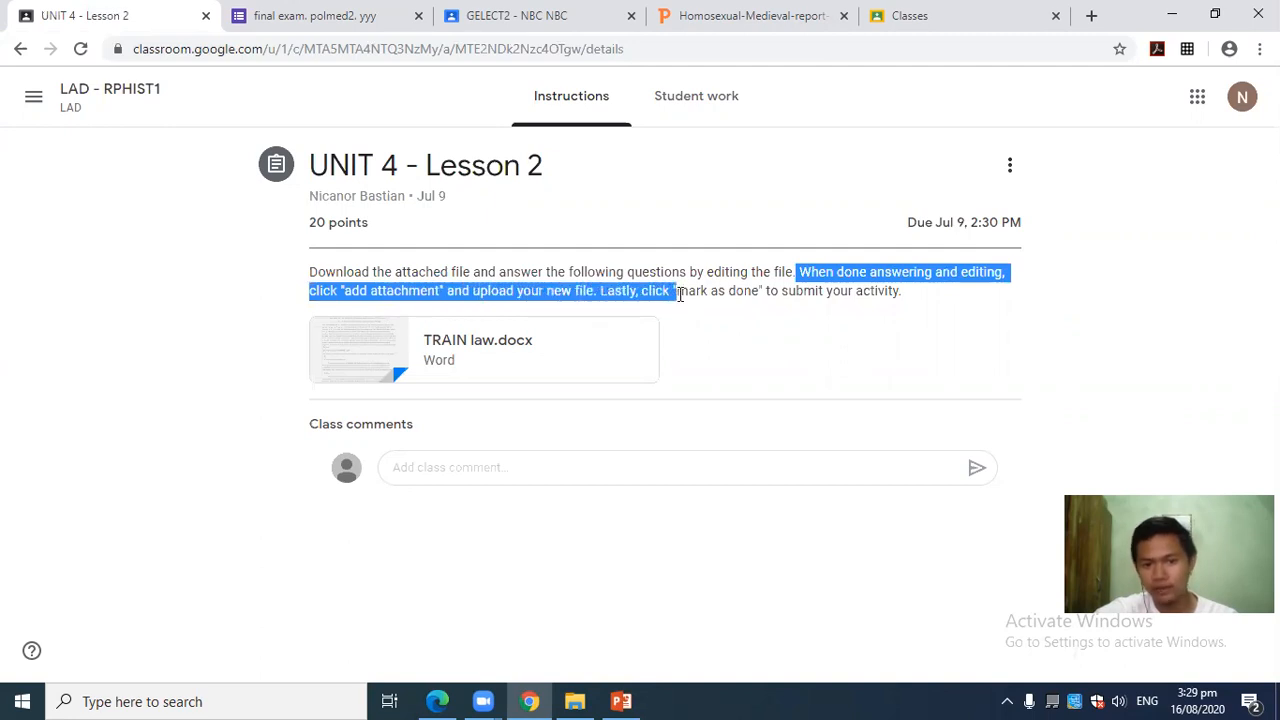
{"action": "left_click", "coordinate": [916, 306]}
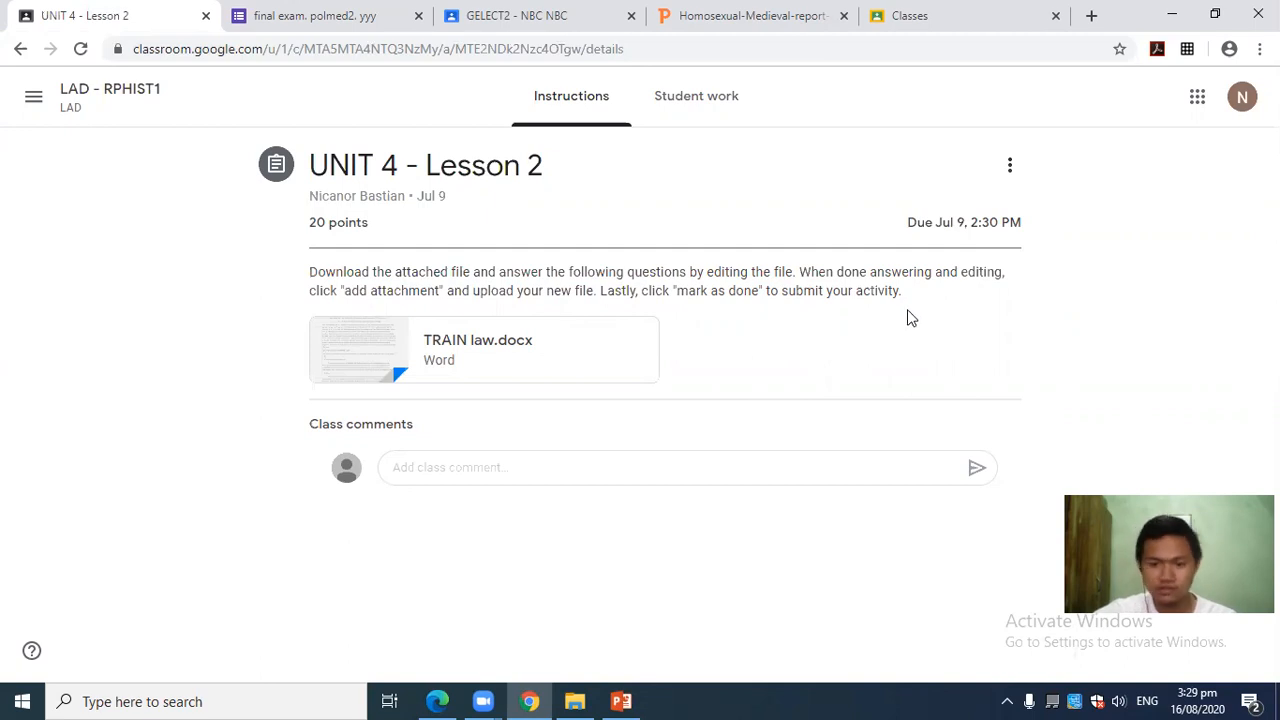
Highlight the mark-as-done instruction, then the whole instruction paragraph.
{"action": "left_click_drag", "start_coordinate": [903, 292], "coordinate": [306, 283]}
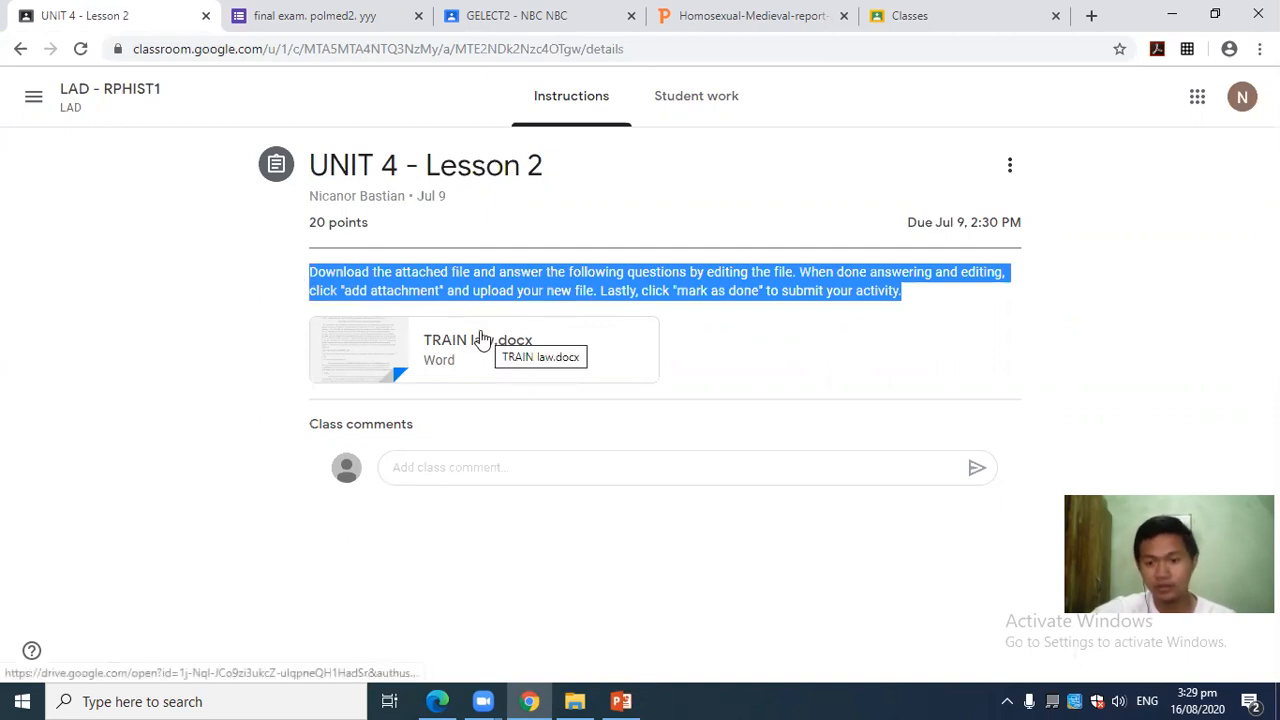
{"action": "left_click", "coordinate": [103, 400]}
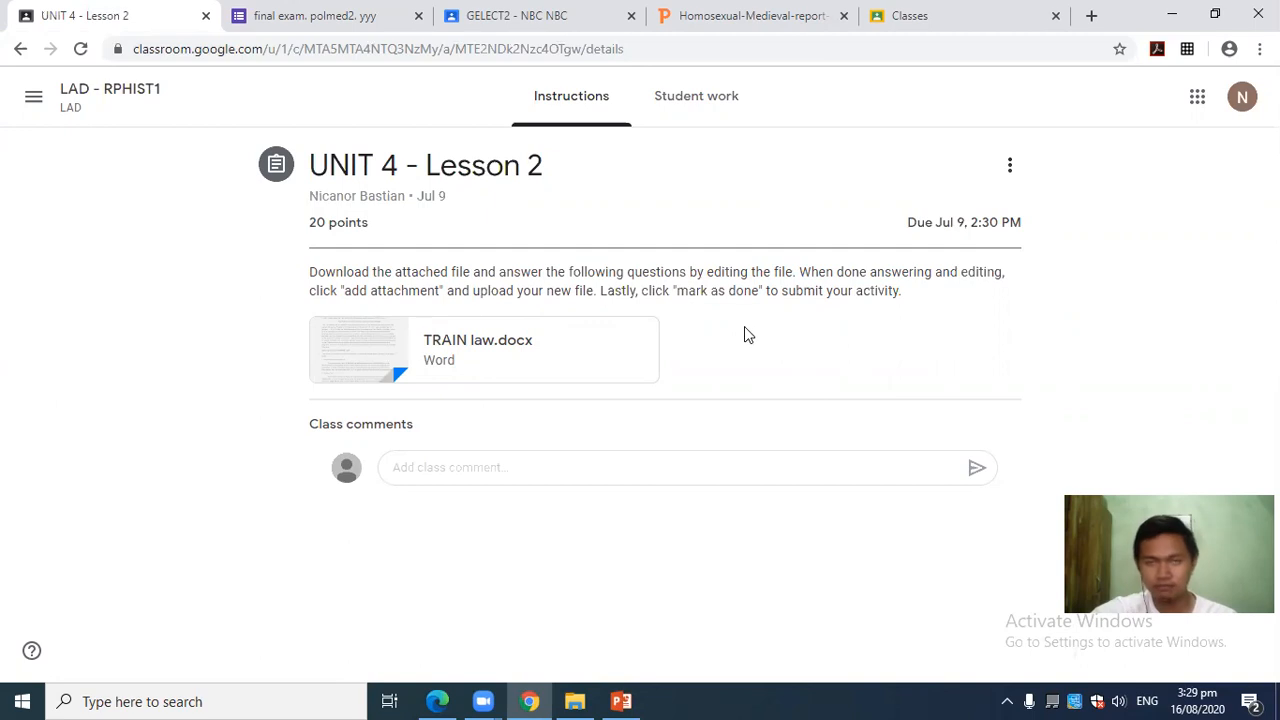
{"action": "left_click_drag", "start_coordinate": [903, 290], "coordinate": [309, 272]}
Glance at the final exam form, then return from UNIT 4 - Lesson 2 to the Classes home page.
{"action": "left_click", "coordinate": [236, 16]}
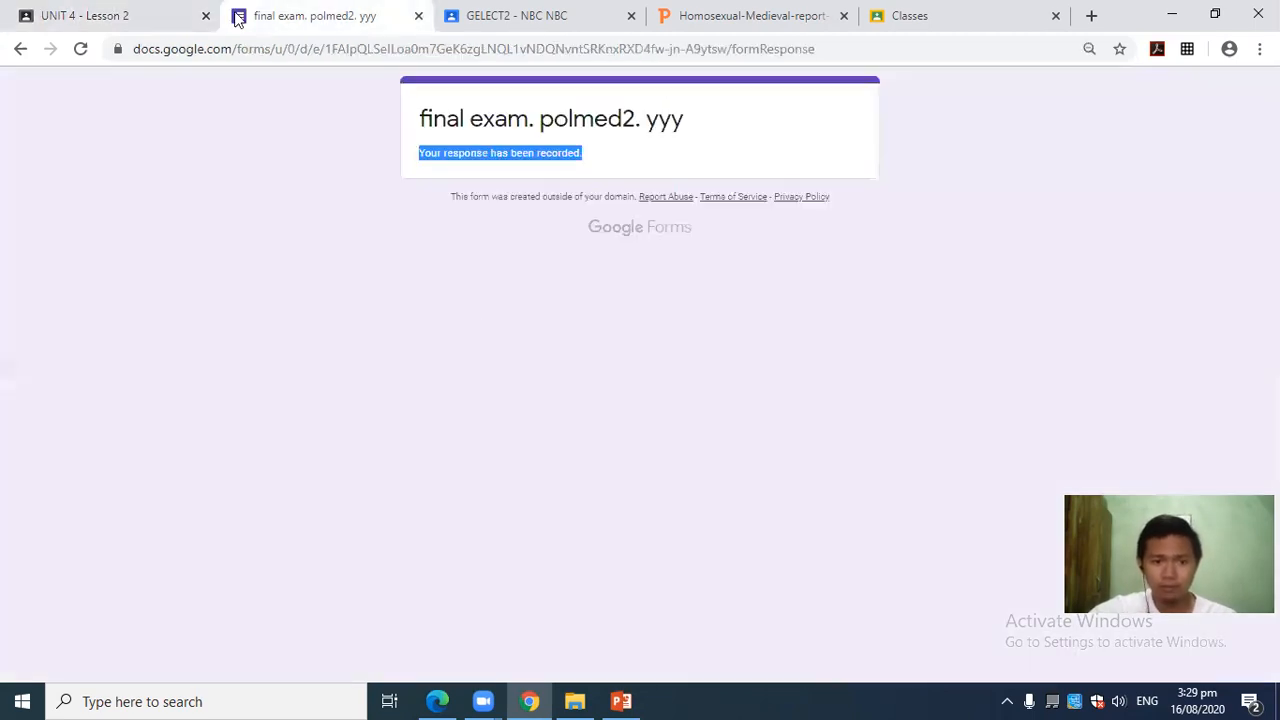
{"action": "left_click", "coordinate": [82, 12]}
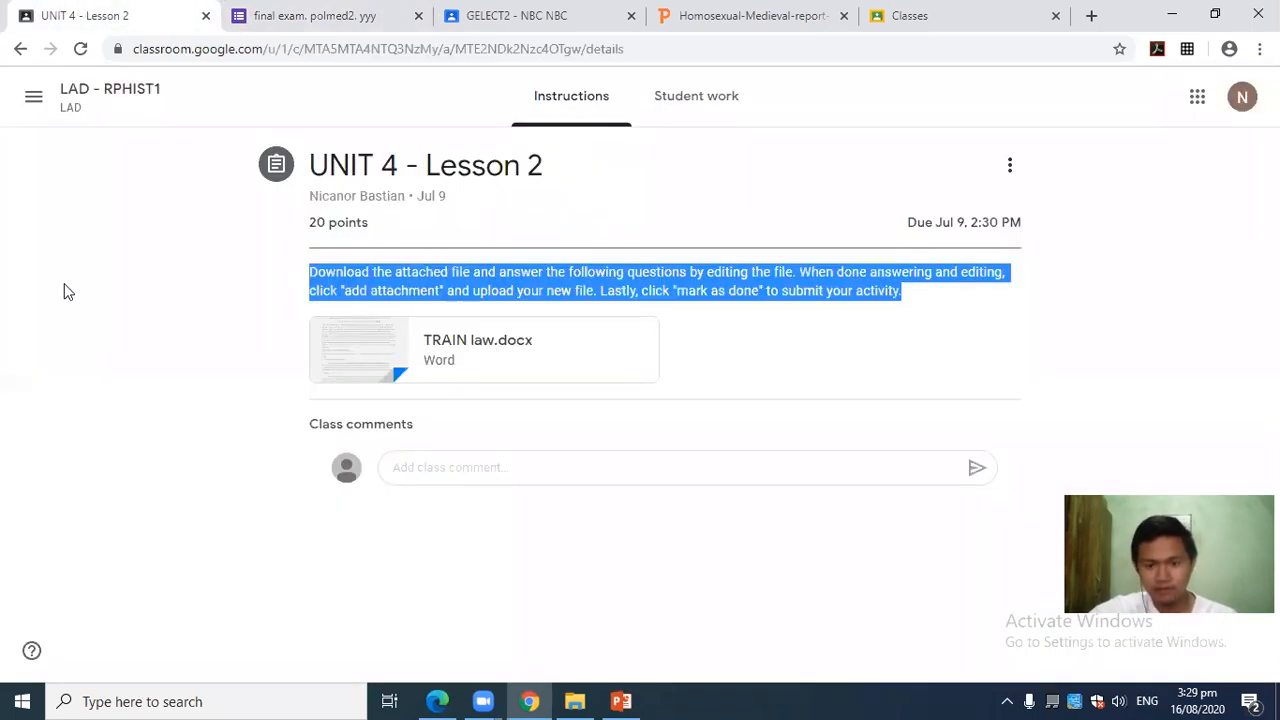
{"action": "left_click", "coordinate": [30, 98]}
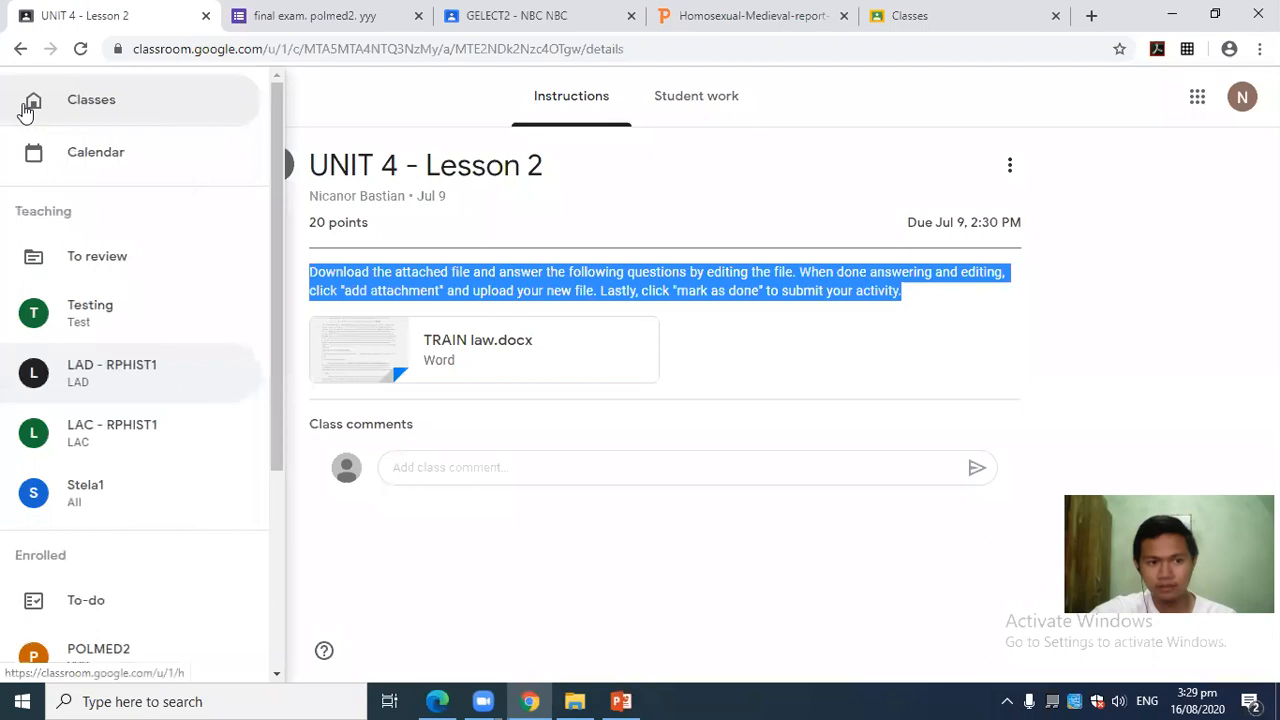
{"action": "left_click", "coordinate": [113, 103]}
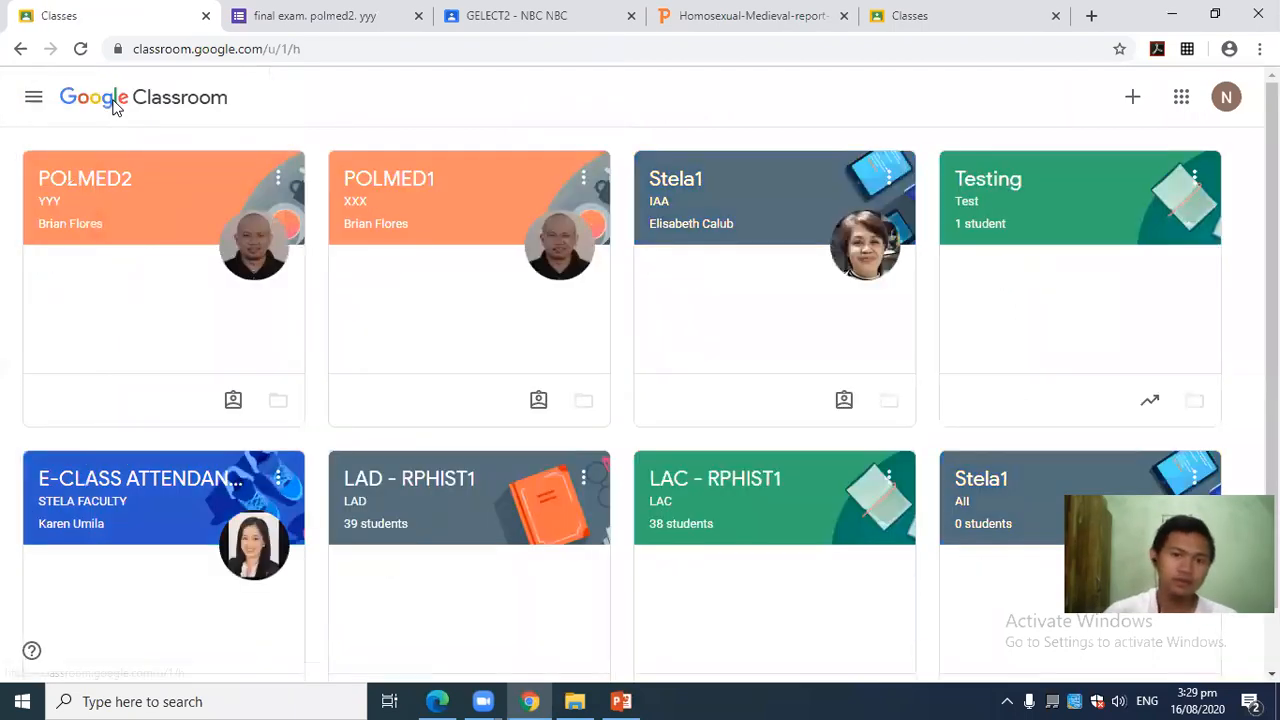